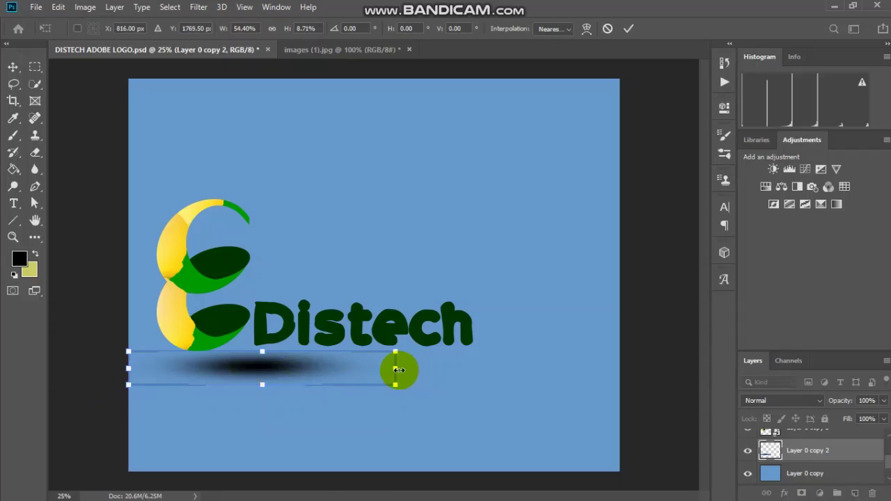
Widen the dark shadow under the Distech logo, shift it slightly down-left, and commit.
{"action": "left_click_drag", "start_coordinate": [395, 371], "coordinate": [504, 368]}
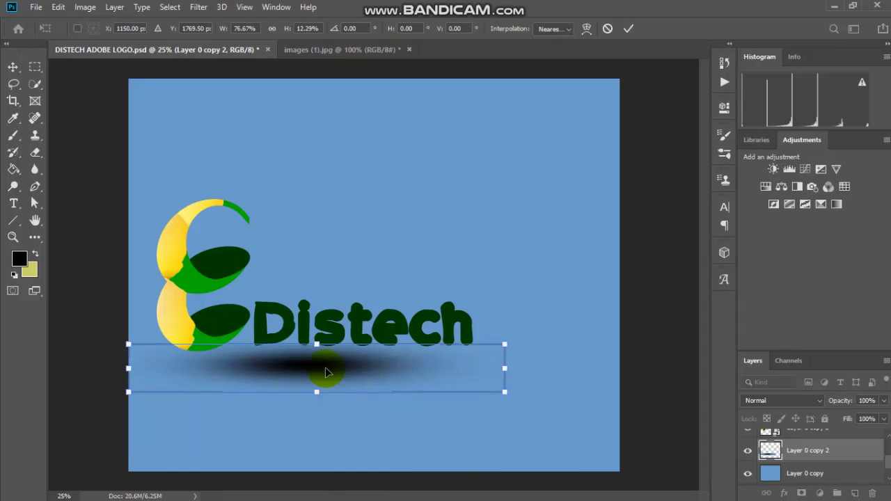
{"action": "mouse_move", "coordinate": [325, 362]}
{"action": "left_mouse_down"}
{"action": "mouse_move", "coordinate": [309, 370]}
{"action": "mouse_move", "coordinate": [311, 339]}
{"action": "mouse_move", "coordinate": [307, 369]}
{"action": "mouse_move", "coordinate": [314, 367]}
{"action": "left_mouse_up"}
{"action": "key", "text": "ctrl+z"}
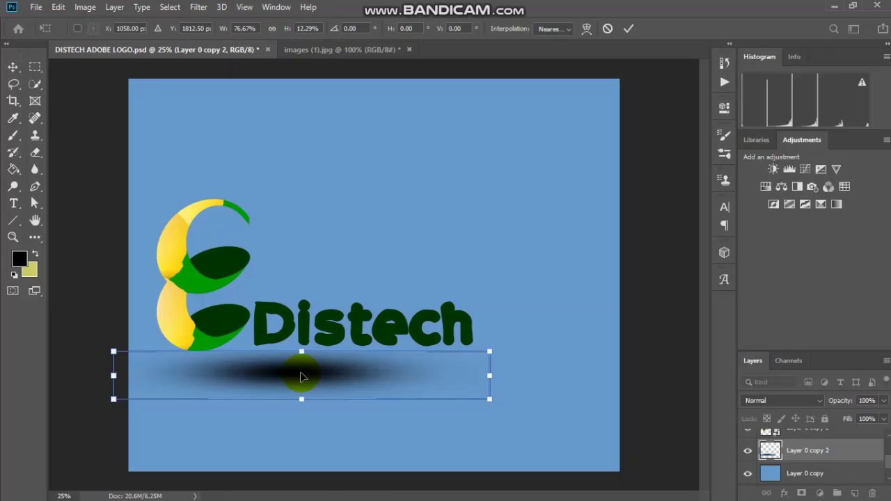
{"action": "key", "text": "Return"}
{"action": "key", "text": "b"}
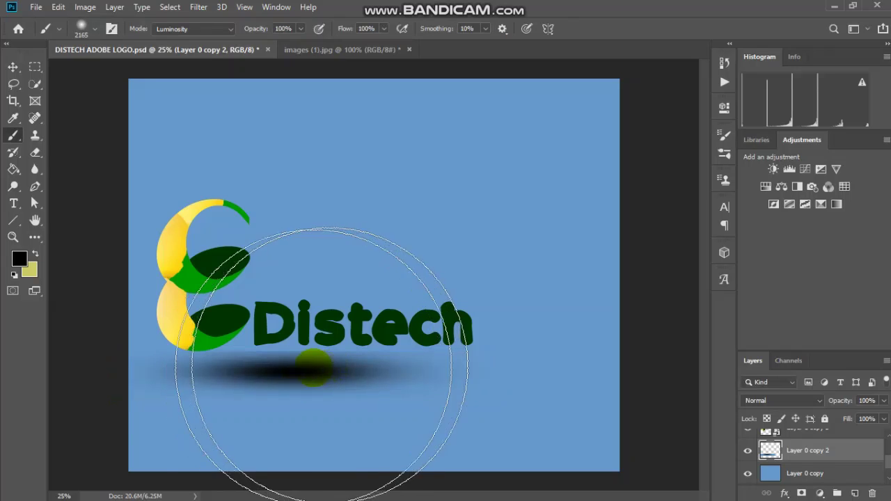
Set the painting colour to light grey #cccccc and undo a trial stroke over the shadow.
{"action": "left_click", "coordinate": [20, 260]}
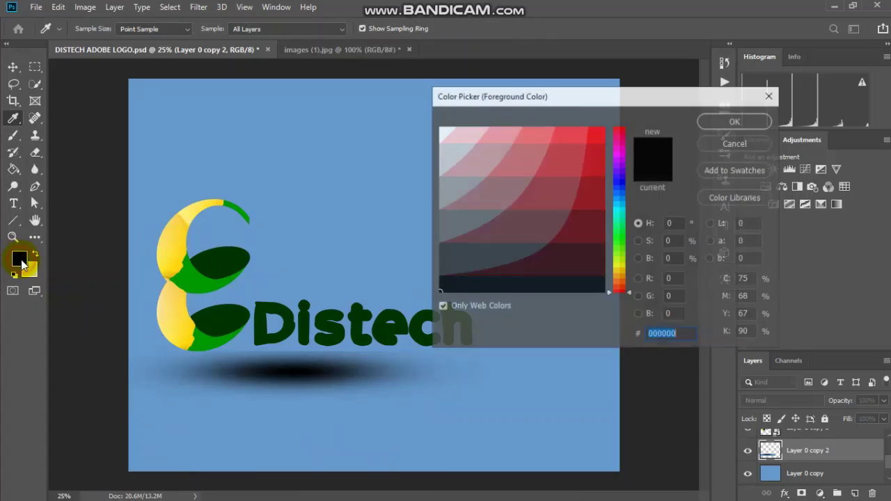
{"action": "left_click", "coordinate": [448, 146]}
{"action": "left_click", "coordinate": [728, 122]}
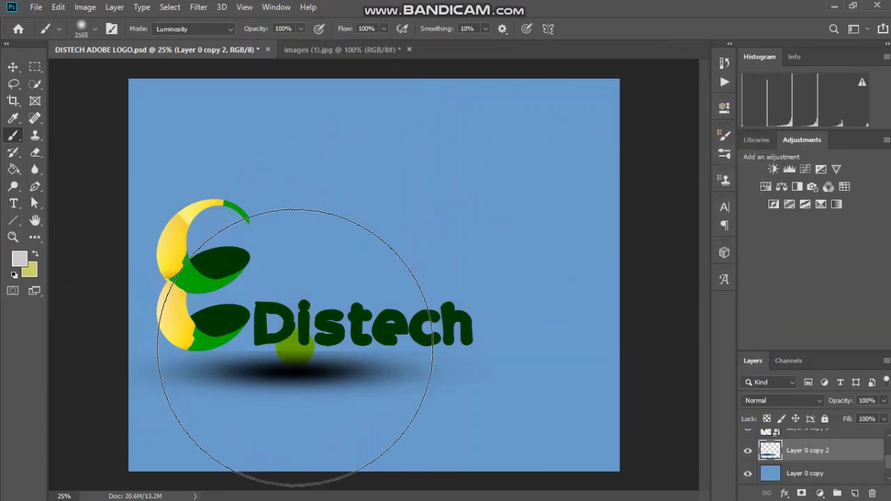
{"action": "left_click", "coordinate": [294, 346]}
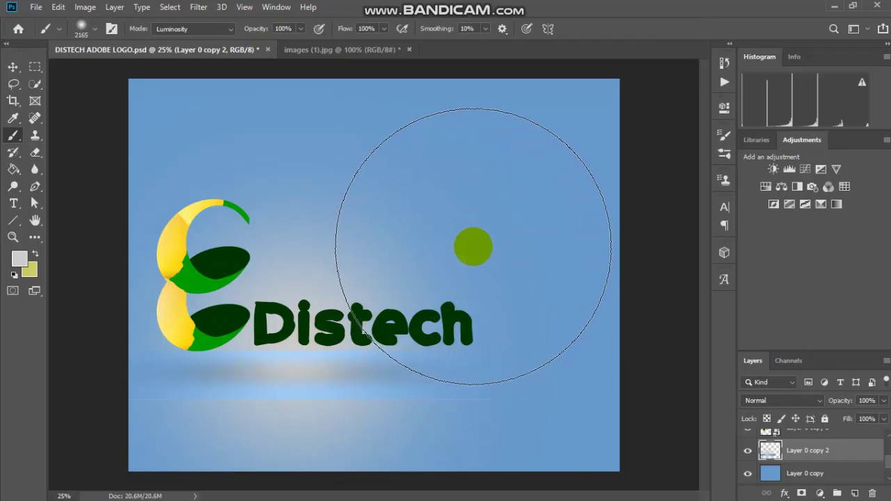
{"action": "key", "text": "ctrl+z"}
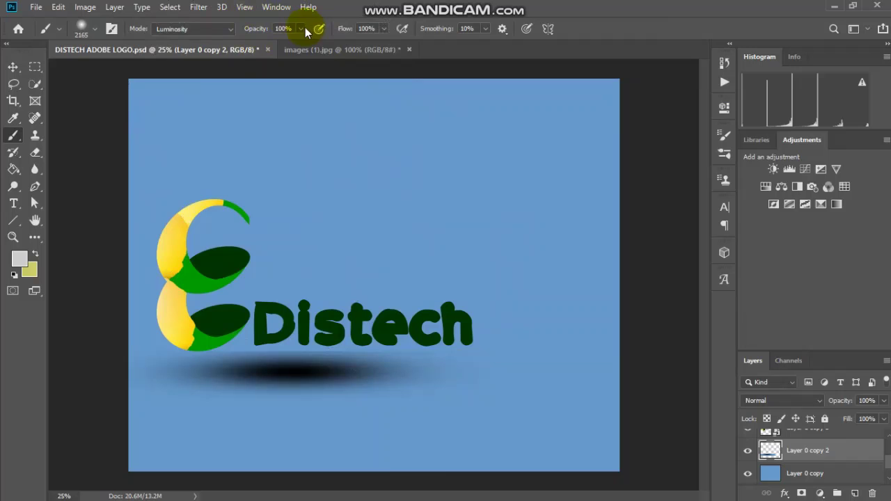
Set brush opacity to 36%, then undo a lighter trial glow stroke.
{"action": "left_click", "coordinate": [302, 28]}
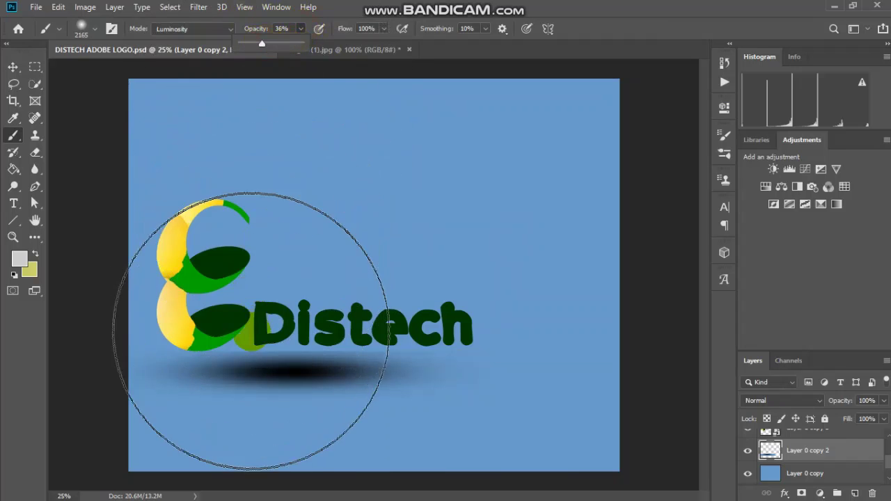
{"action": "left_click", "coordinate": [295, 346]}
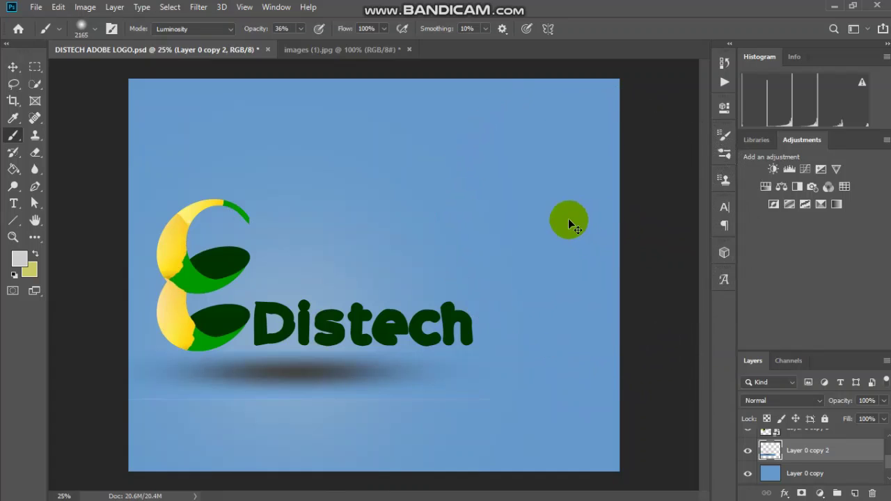
{"action": "key", "text": "ctrl+z"}
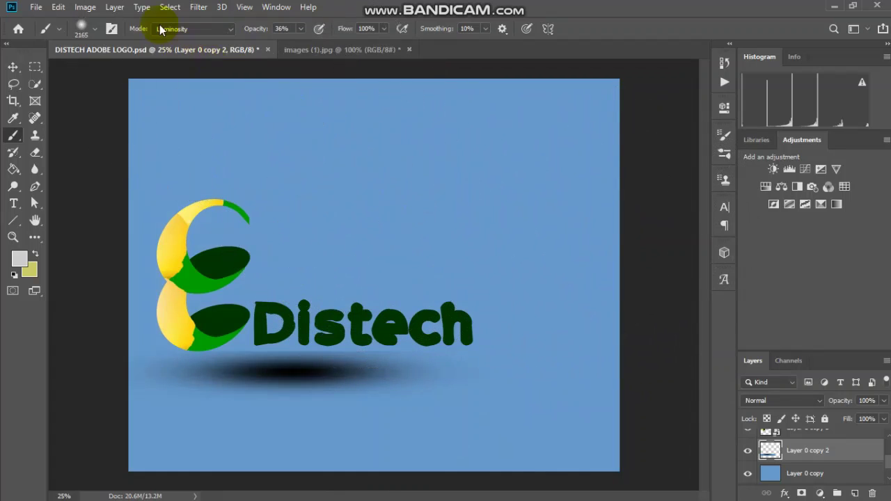
Set the brush size to 275 px and undo a trial stroke on the shadow.
{"action": "left_click", "coordinate": [96, 29]}
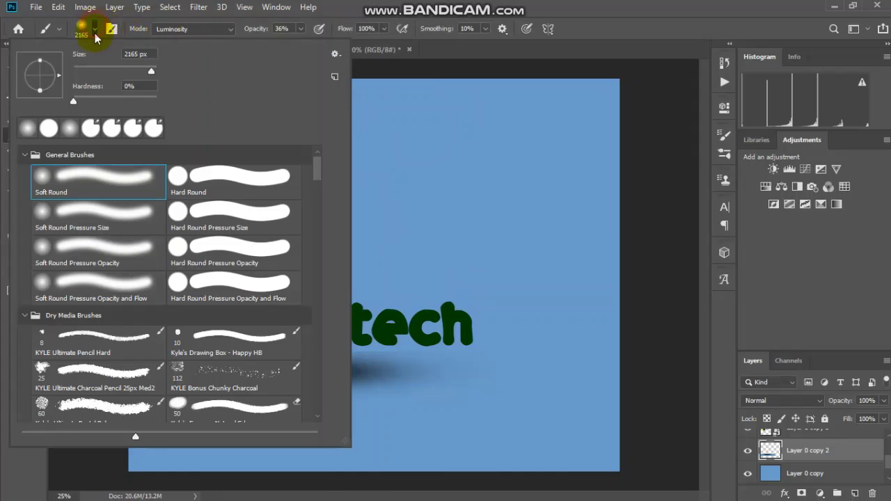
{"action": "left_click", "coordinate": [136, 68]}
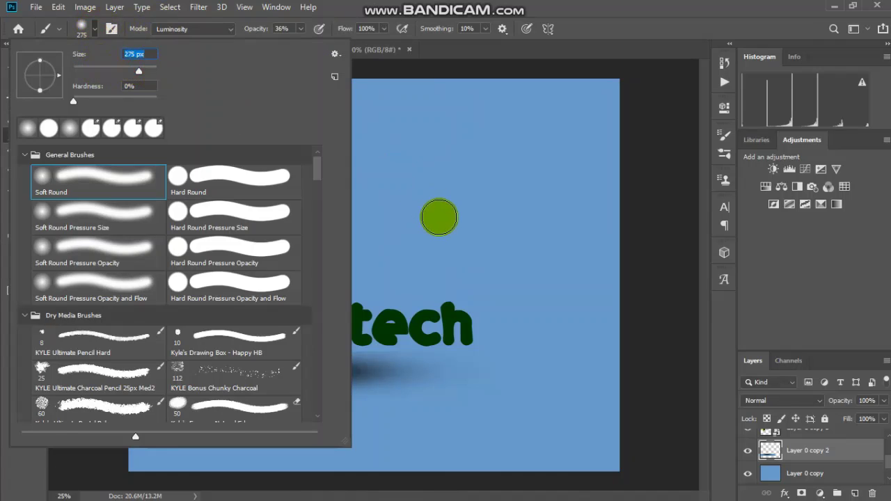
{"action": "left_click", "coordinate": [632, 13]}
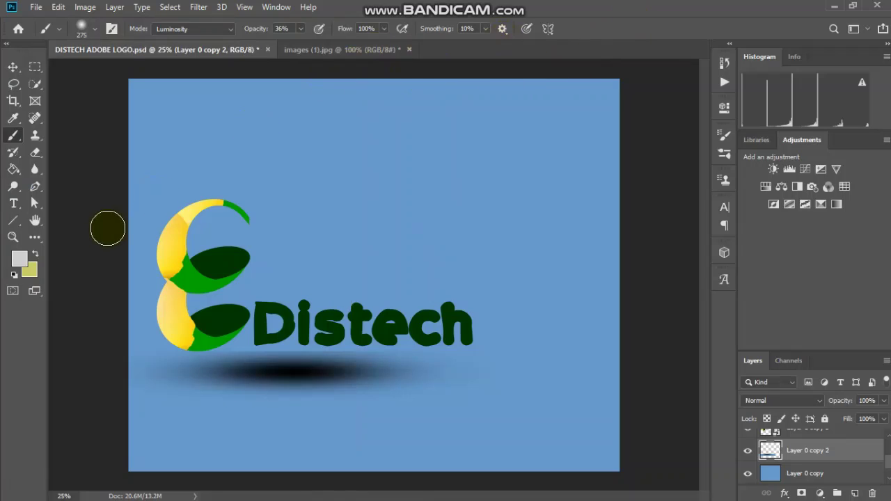
{"action": "mouse_move", "coordinate": [378, 369]}
{"action": "left_mouse_down"}
{"action": "mouse_move", "coordinate": [205, 358]}
{"action": "mouse_move", "coordinate": [341, 383]}
{"action": "left_mouse_up"}
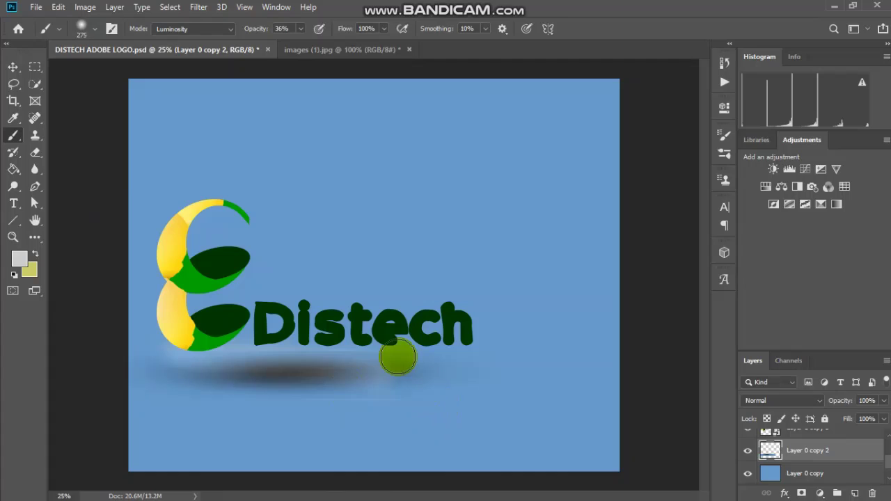
{"action": "key", "text": "ctrl+z"}
Lower brush opacity to 9% and lightly brush along the shadow under Distech.
{"action": "left_click", "coordinate": [300, 29]}
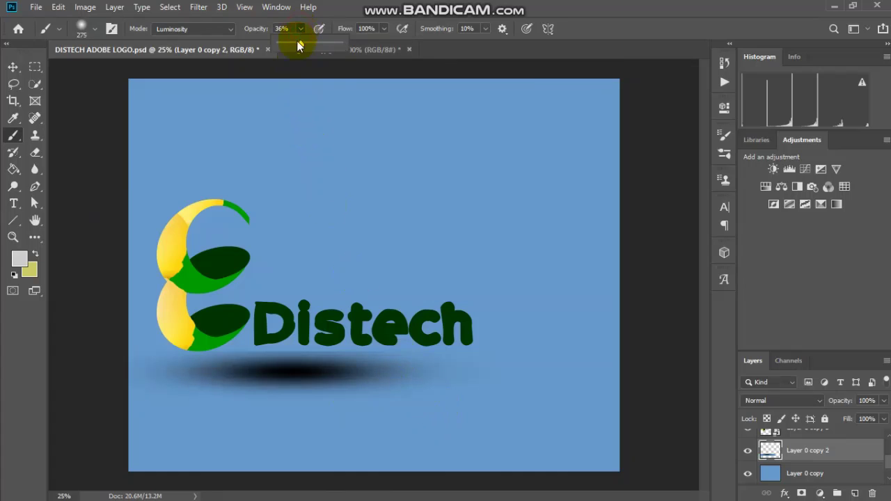
{"action": "left_click", "coordinate": [284, 46]}
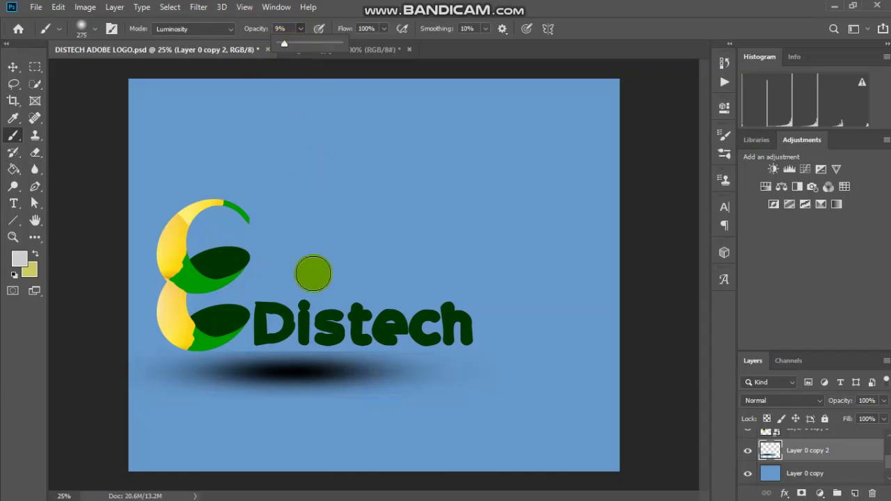
{"action": "mouse_move", "coordinate": [193, 356]}
{"action": "left_mouse_down"}
{"action": "mouse_move", "coordinate": [388, 360]}
{"action": "mouse_move", "coordinate": [200, 366]}
{"action": "mouse_move", "coordinate": [408, 375]}
{"action": "mouse_move", "coordinate": [436, 392]}
{"action": "left_mouse_up"}
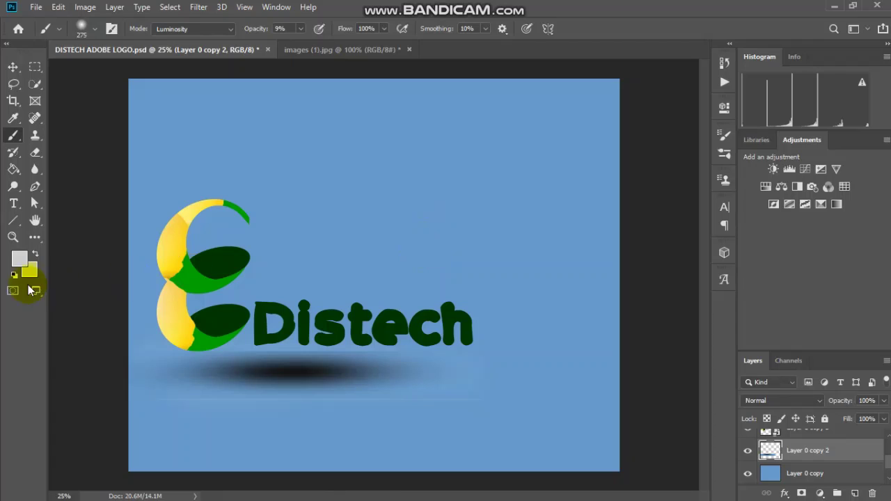
Set the painting colour to white #ffffff with brush opacity at 100%.
{"action": "left_click", "coordinate": [19, 258]}
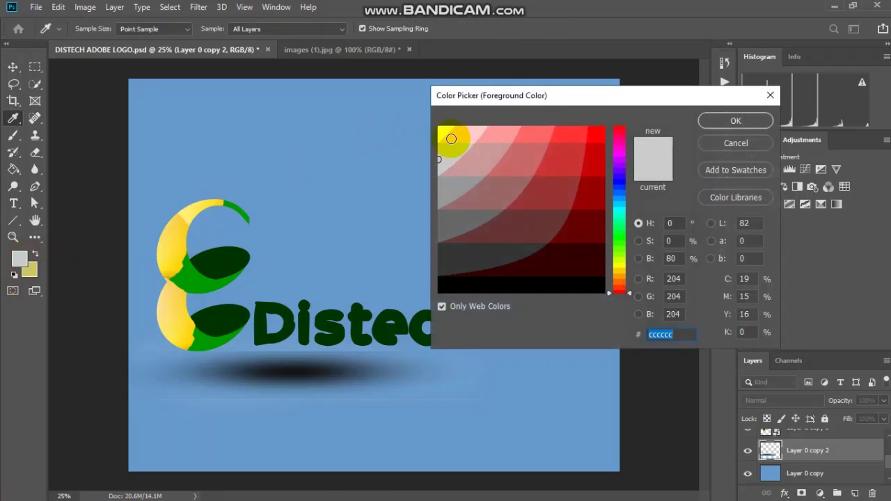
{"action": "left_click", "coordinate": [442, 130]}
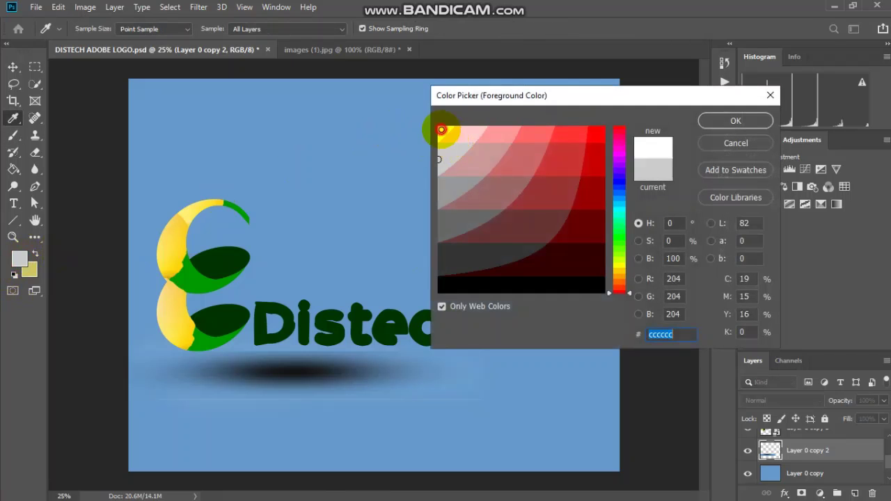
{"action": "left_click", "coordinate": [717, 121]}
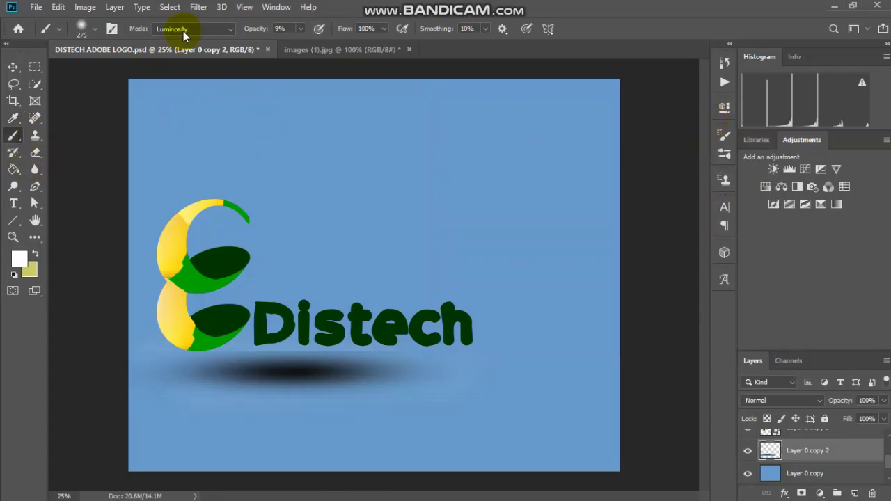
{"action": "left_click", "coordinate": [301, 29]}
{"action": "left_click_drag", "start_coordinate": [304, 43], "coordinate": [382, 41]}
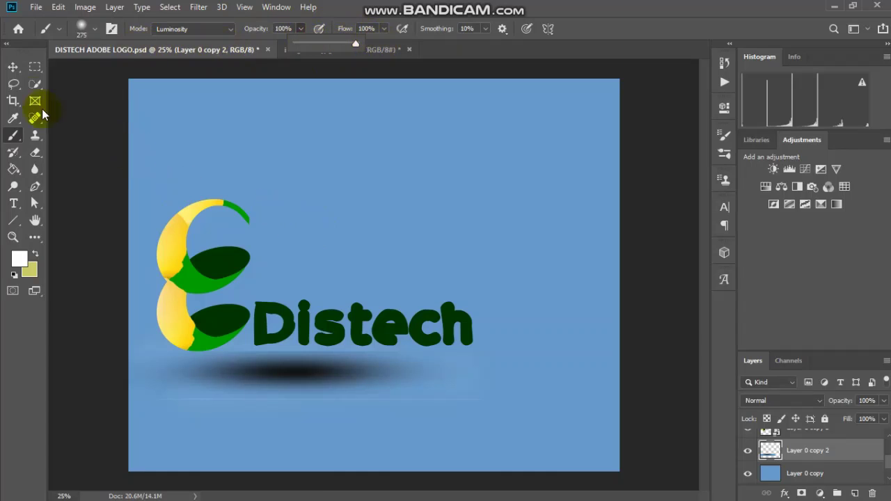
Enlarge the brush to 1811 px, undo a trial white stroke, and set up Layer 0 copy 3.
{"action": "left_click", "coordinate": [94, 28]}
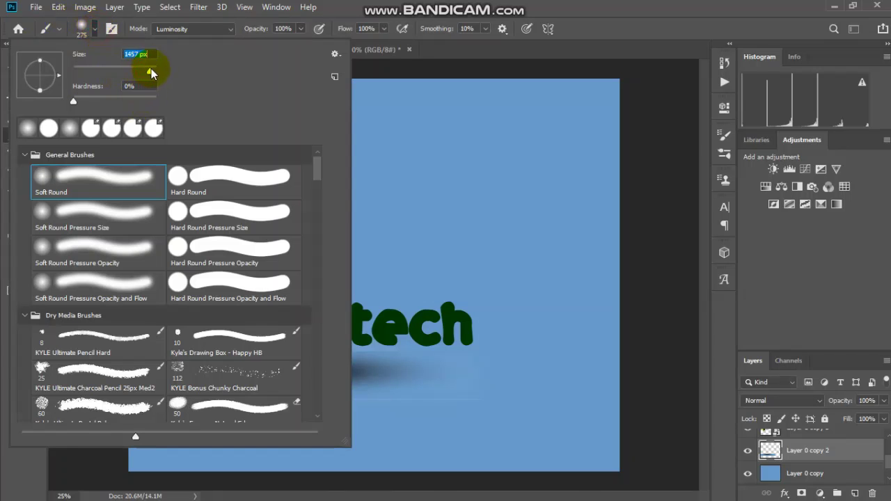
{"action": "left_click_drag", "start_coordinate": [151, 60], "coordinate": [151, 60]}
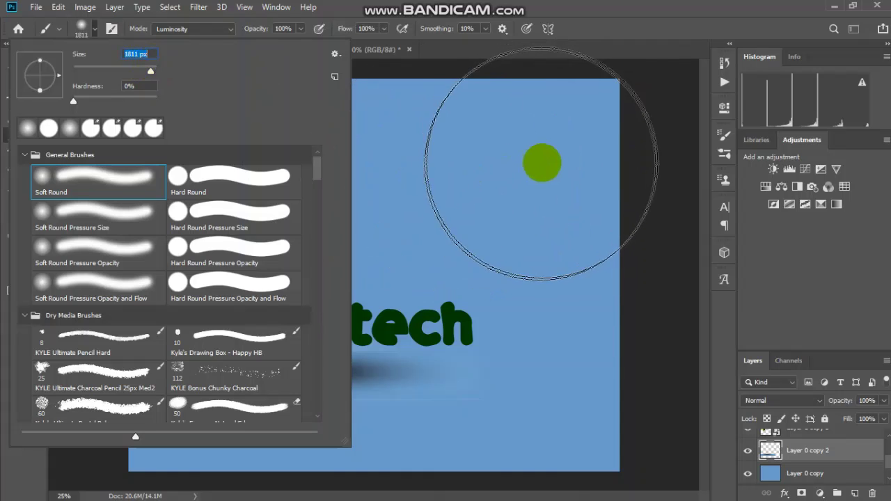
{"action": "left_click", "coordinate": [538, 151]}
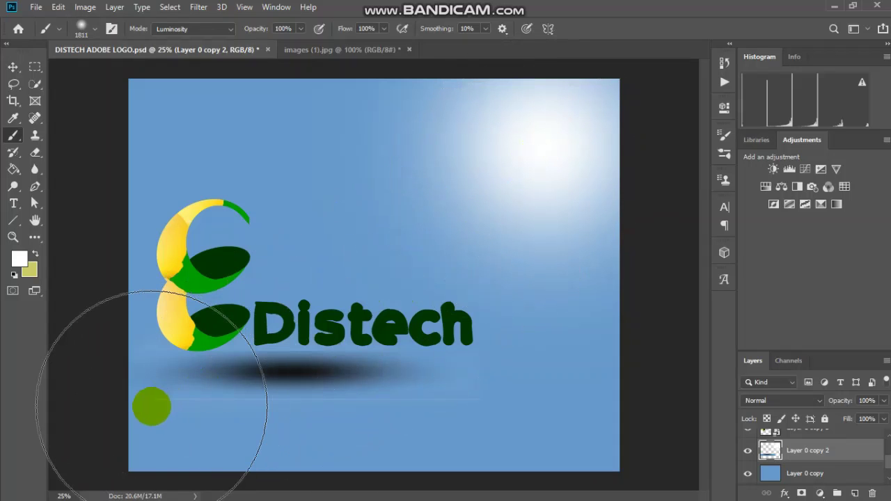
{"action": "left_click_drag", "start_coordinate": [153, 408], "coordinate": [227, 358]}
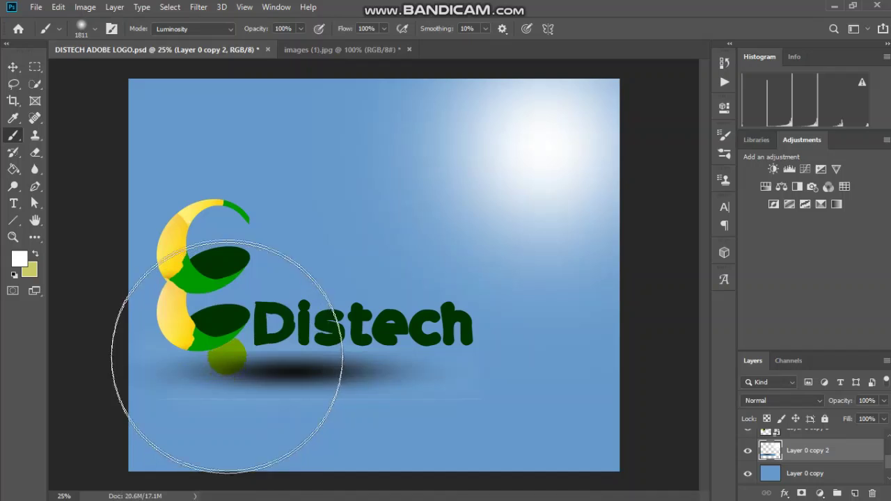
{"action": "key", "text": "ctrl+z"}
{"action": "left_click", "coordinate": [820, 452]}
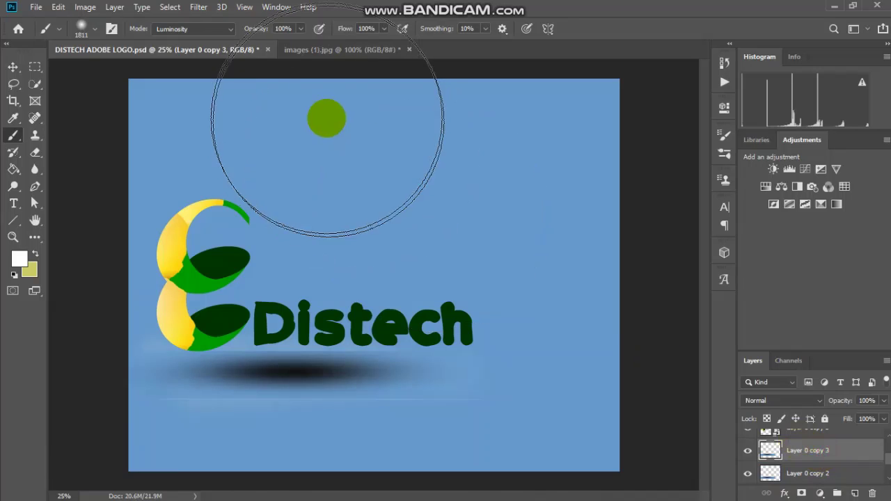
Paint a soft white glow in the upper right and start rescaling that layer.
{"action": "left_click", "coordinate": [518, 146]}
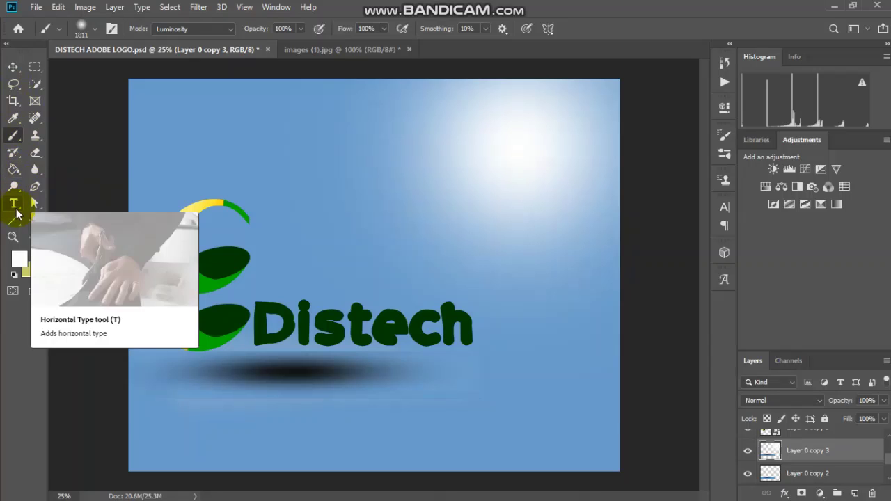
{"action": "key", "text": "ctrl+t"}
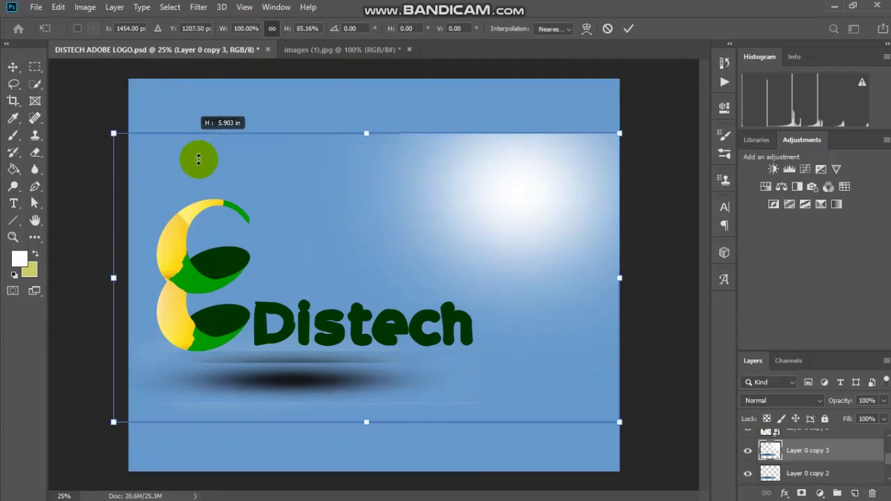
{"action": "left_click_drag", "start_coordinate": [121, 77], "coordinate": [209, 170]}
{"action": "left_click_drag", "start_coordinate": [517, 252], "coordinate": [554, 169]}
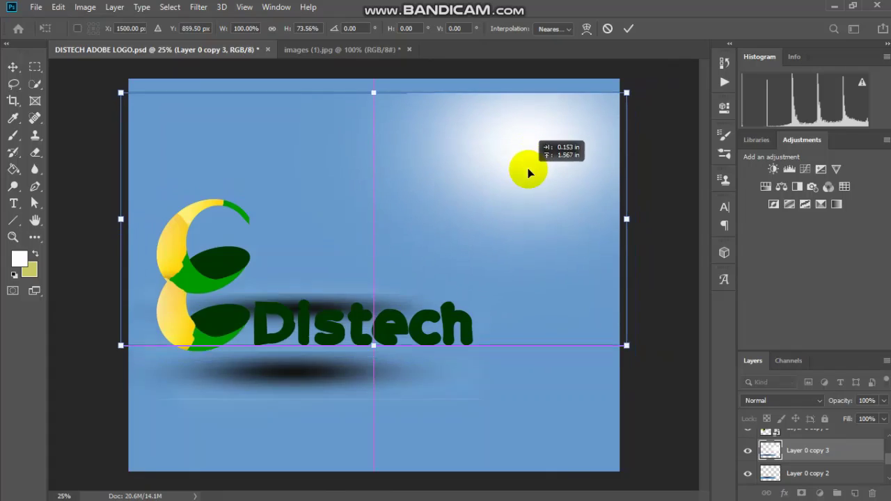
{"action": "left_click_drag", "start_coordinate": [552, 164], "coordinate": [527, 159]}
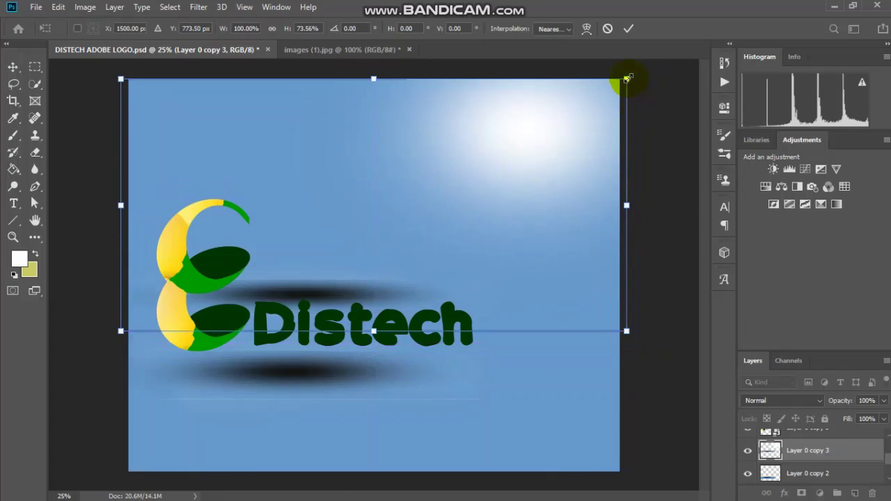
{"action": "mouse_move", "coordinate": [627, 79]}
{"action": "left_mouse_down"}
{"action": "mouse_move", "coordinate": [575, 113]}
{"action": "mouse_move", "coordinate": [646, 60]}
{"action": "left_mouse_up"}
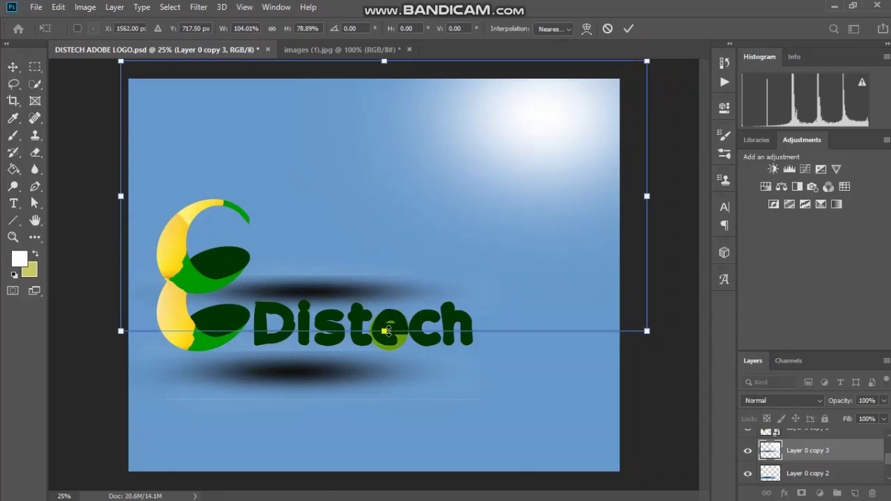
Shrink the glow further, move it down beside the Distech text, and commit.
{"action": "mouse_move", "coordinate": [385, 331]}
{"action": "left_mouse_down"}
{"action": "mouse_move", "coordinate": [369, 364]}
{"action": "mouse_move", "coordinate": [383, 369]}
{"action": "mouse_move", "coordinate": [360, 249]}
{"action": "mouse_move", "coordinate": [364, 298]}
{"action": "mouse_move", "coordinate": [384, 313]}
{"action": "mouse_move", "coordinate": [383, 331]}
{"action": "left_mouse_up"}
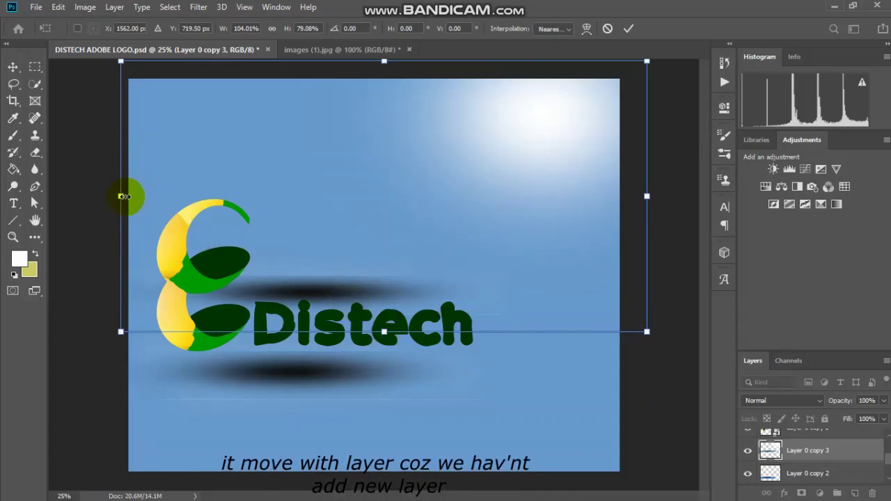
{"action": "mouse_move", "coordinate": [123, 197]}
{"action": "left_mouse_down"}
{"action": "mouse_move", "coordinate": [94, 195]}
{"action": "mouse_move", "coordinate": [354, 248]}
{"action": "mouse_move", "coordinate": [307, 251]}
{"action": "left_mouse_up"}
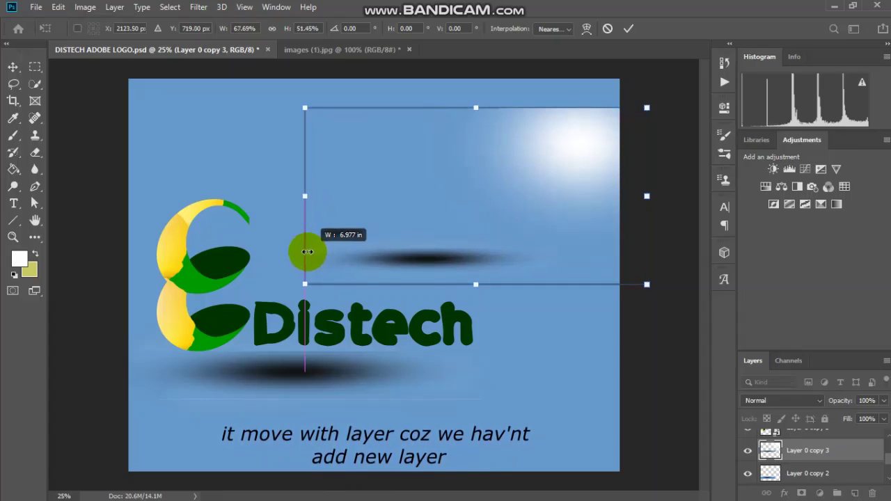
{"action": "mouse_move", "coordinate": [485, 227]}
{"action": "left_mouse_down"}
{"action": "mouse_move", "coordinate": [424, 323]}
{"action": "mouse_move", "coordinate": [402, 340]}
{"action": "left_mouse_up"}
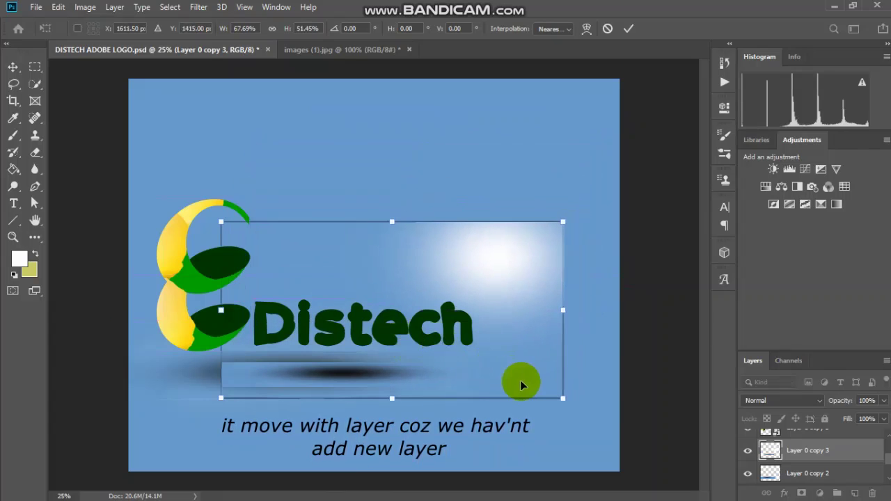
{"action": "key", "text": "Return"}
{"action": "key", "text": "b"}
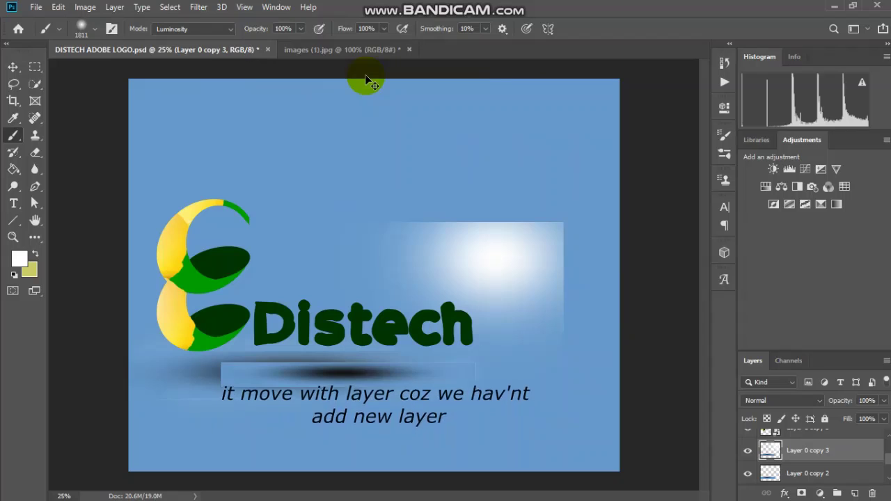
Undo the glow transform and delete the Layer 0 copy 3 glow layer.
{"action": "key", "text": "ctrl+z"}
{"action": "key", "text": "ctrl+z"}
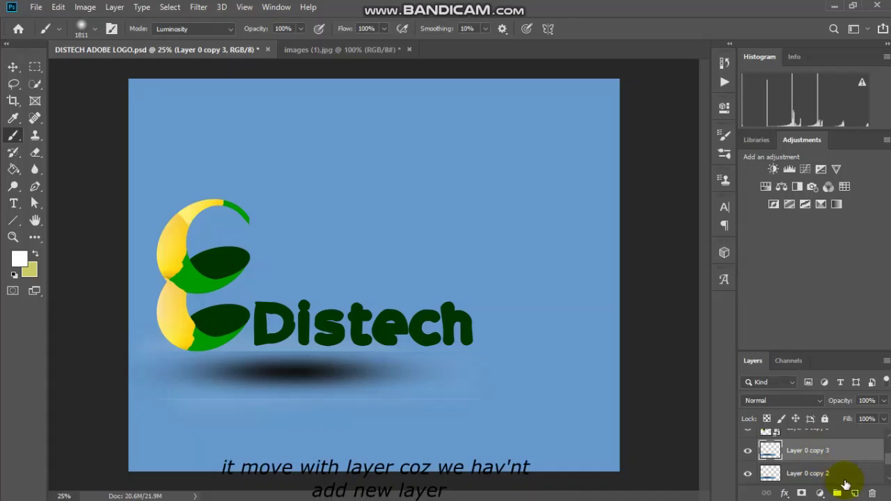
{"action": "left_click", "coordinate": [872, 493]}
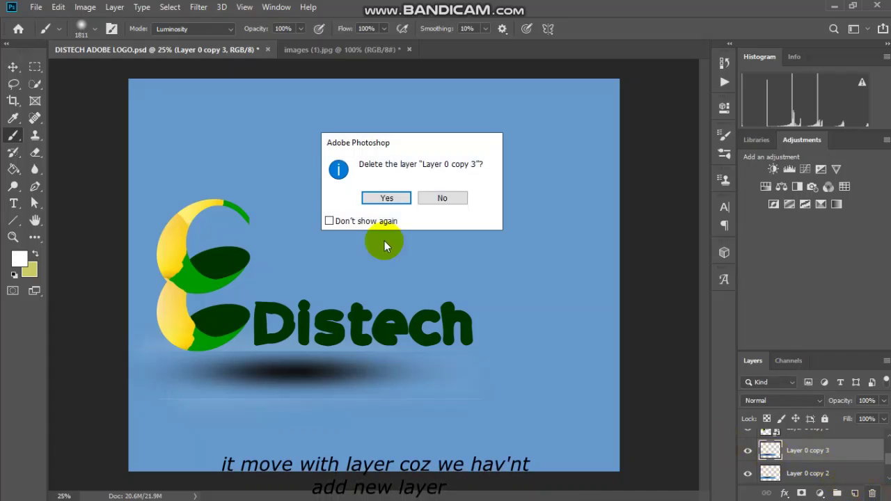
{"action": "left_click", "coordinate": [387, 198]}
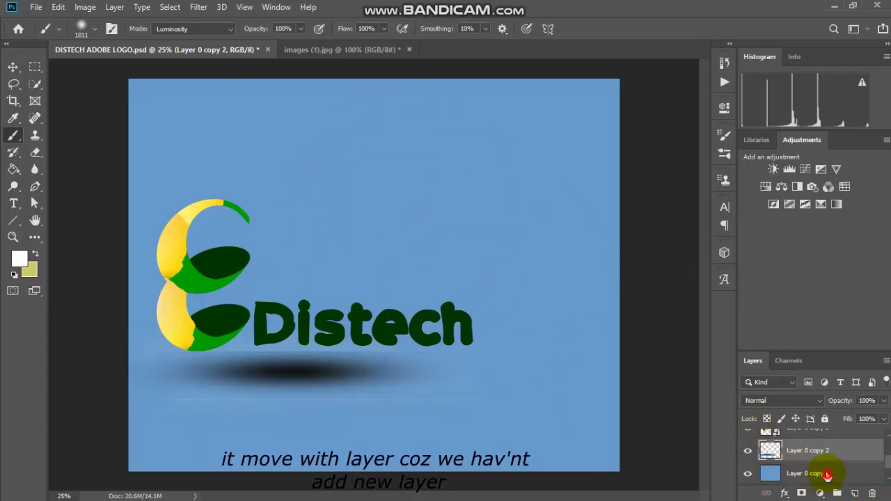
Duplicate Layer 0 copy and place the new copy beneath Layer 0 copy 2.
{"action": "left_click", "coordinate": [827, 474]}
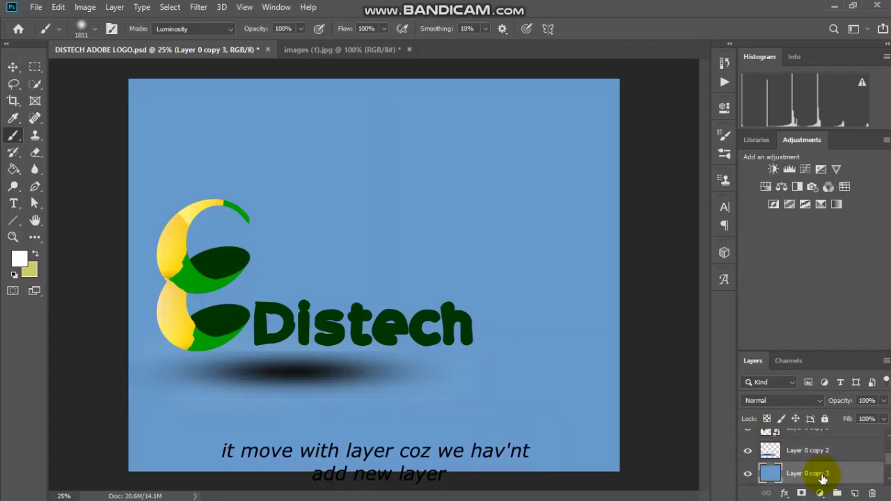
{"action": "left_click_drag", "start_coordinate": [822, 479], "coordinate": [855, 491]}
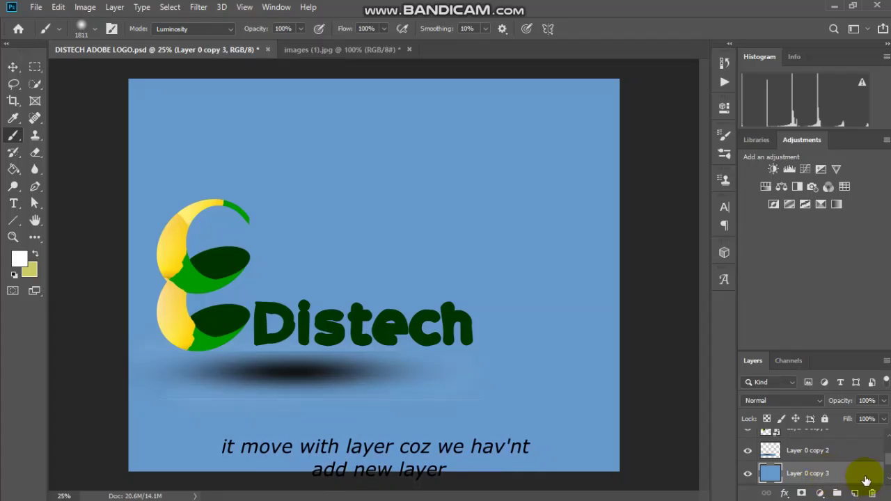
{"action": "scroll", "coordinate": [863, 480], "scroll_direction": "down", "scroll_amount": 1}
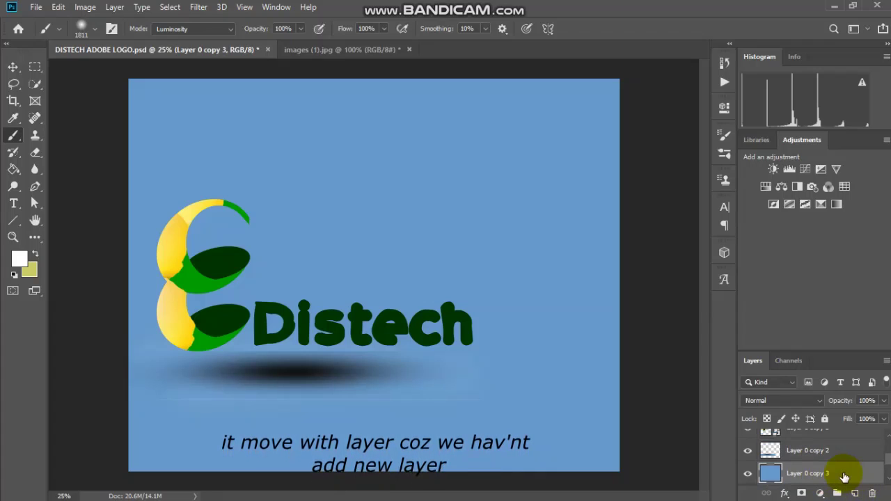
{"action": "mouse_move", "coordinate": [844, 478]}
{"action": "left_mouse_down"}
{"action": "mouse_move", "coordinate": [829, 443]}
{"action": "mouse_move", "coordinate": [832, 450]}
{"action": "left_mouse_up"}
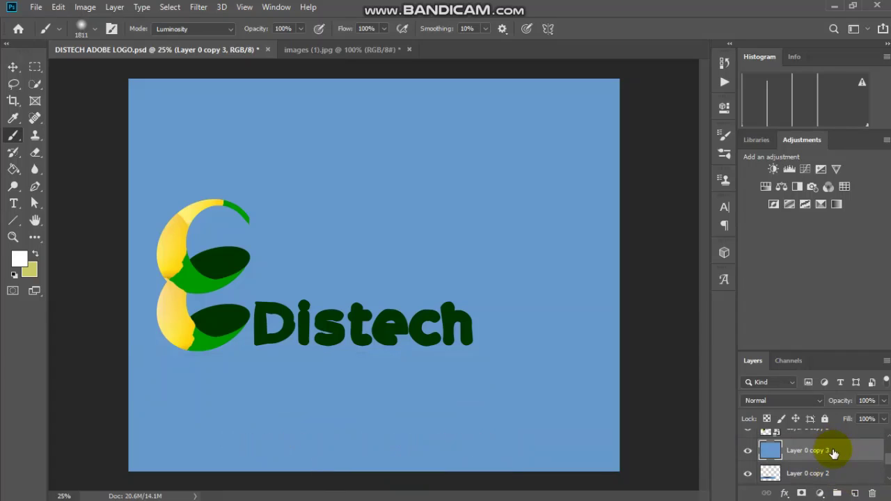
{"action": "key", "text": "ctrl+bracketleft"}
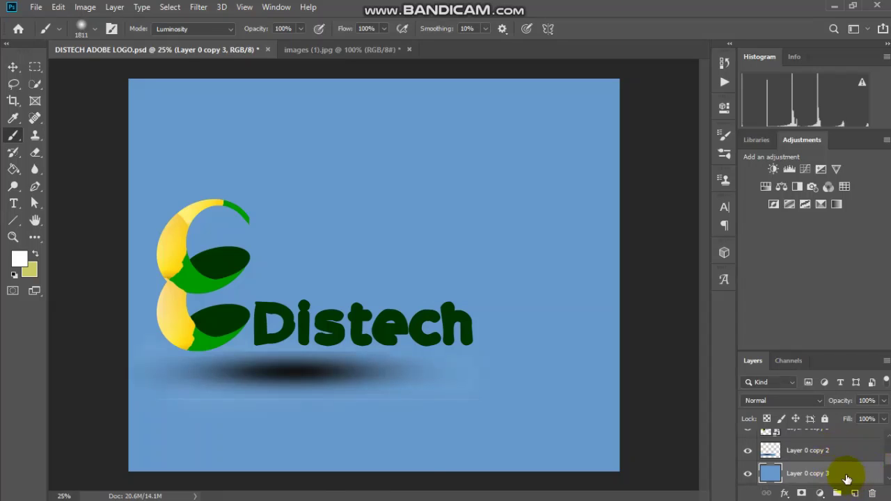
Paint a white glow in the upper right and scale Layer 0 copy 3 to about 116.8% × 107.5%.
{"action": "left_click", "coordinate": [534, 142]}
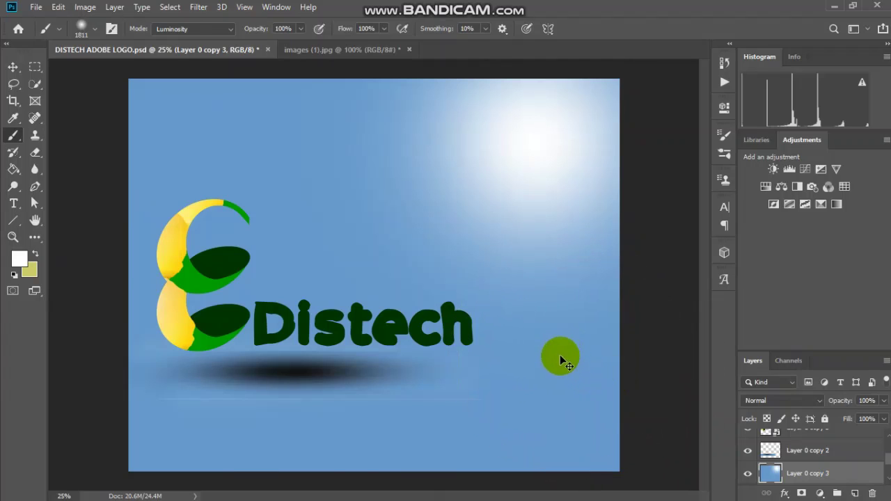
{"action": "key", "text": "ctrl+t"}
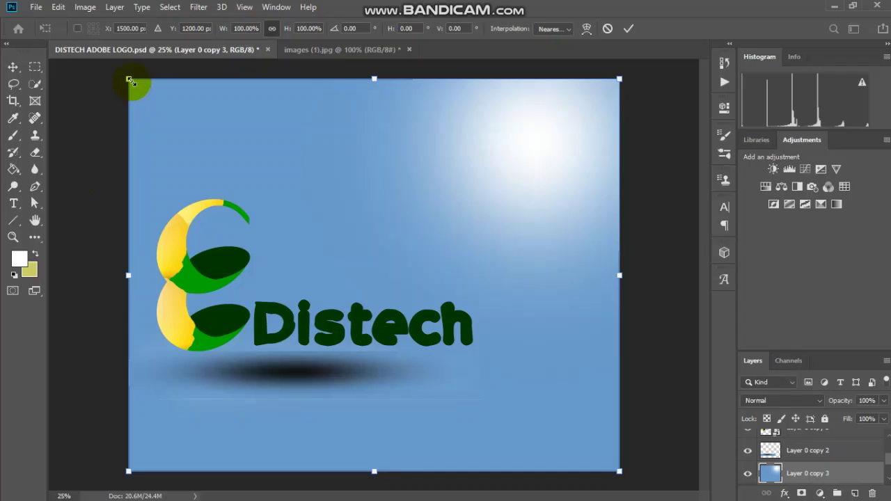
{"action": "left_click_drag", "start_coordinate": [130, 81], "coordinate": [324, 188]}
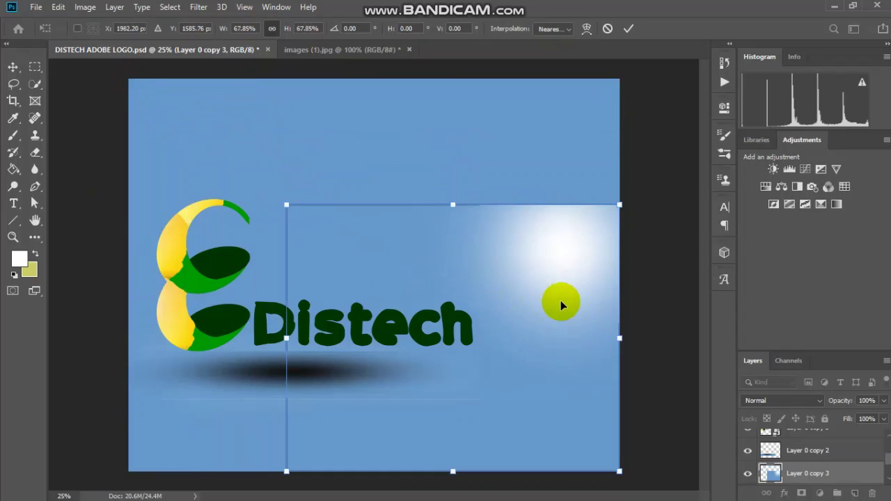
{"action": "left_click_drag", "start_coordinate": [560, 301], "coordinate": [560, 171]}
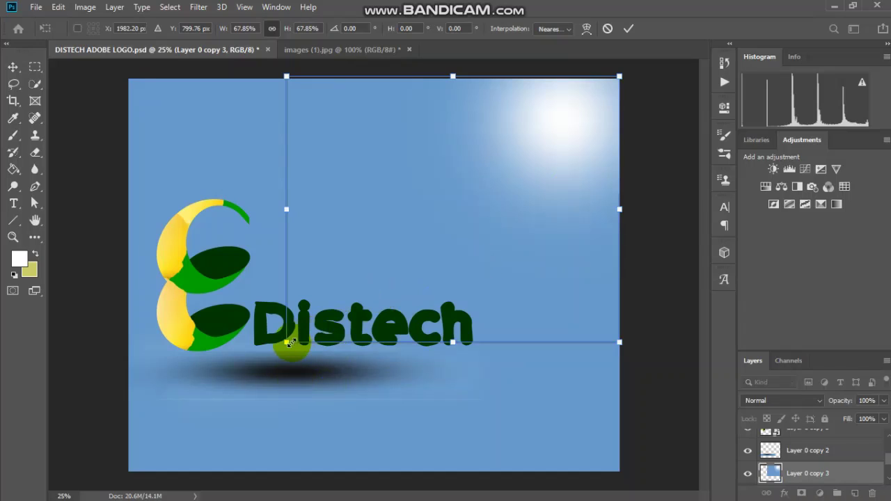
{"action": "mouse_move", "coordinate": [287, 343]}
{"action": "left_mouse_down"}
{"action": "mouse_move", "coordinate": [150, 481]}
{"action": "mouse_move", "coordinate": [49, 496]}
{"action": "left_mouse_up"}
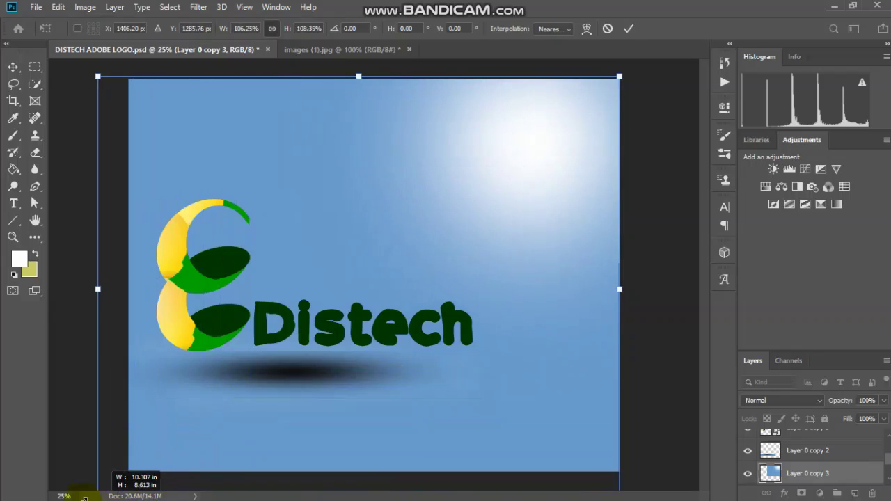
{"action": "left_click_drag", "start_coordinate": [473, 208], "coordinate": [501, 186]}
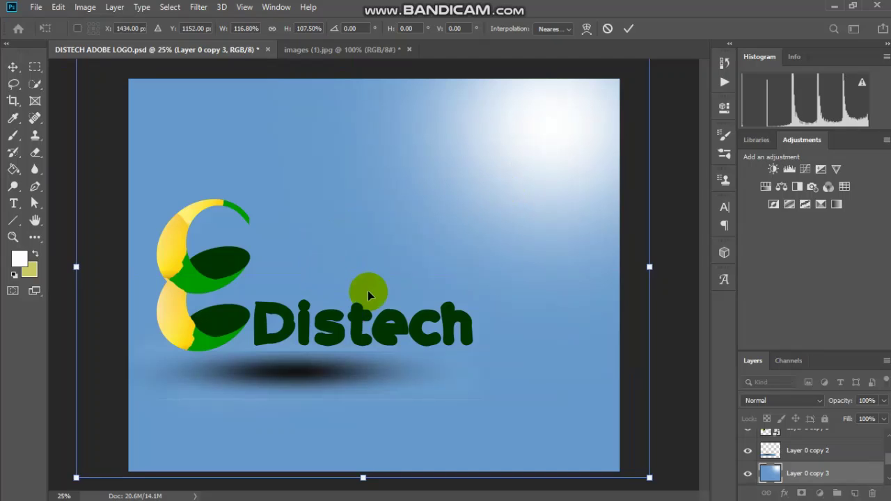
{"action": "key", "text": "Return"}
{"action": "key", "text": "b"}
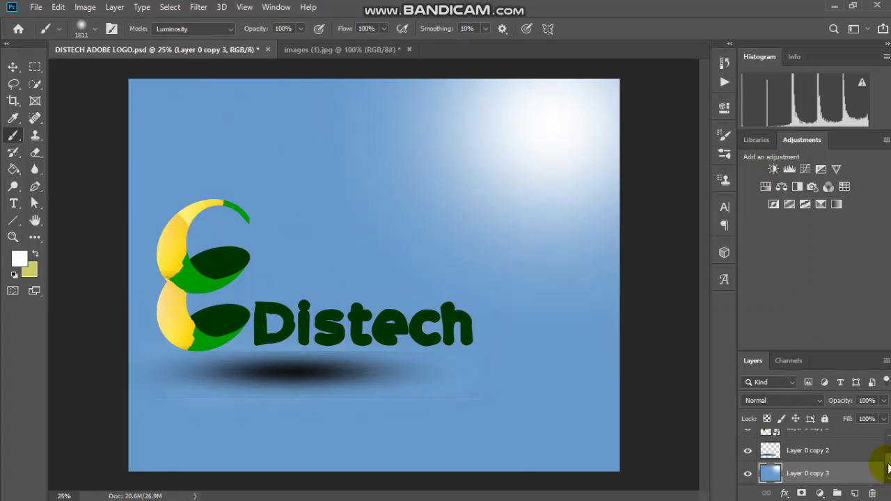
On Layer 0 copy, pick #333333 and brush the backdrop, leaving a pale olive-yellow fill.
{"action": "scroll", "coordinate": [888, 465], "scroll_direction": "down", "scroll_amount": 2}
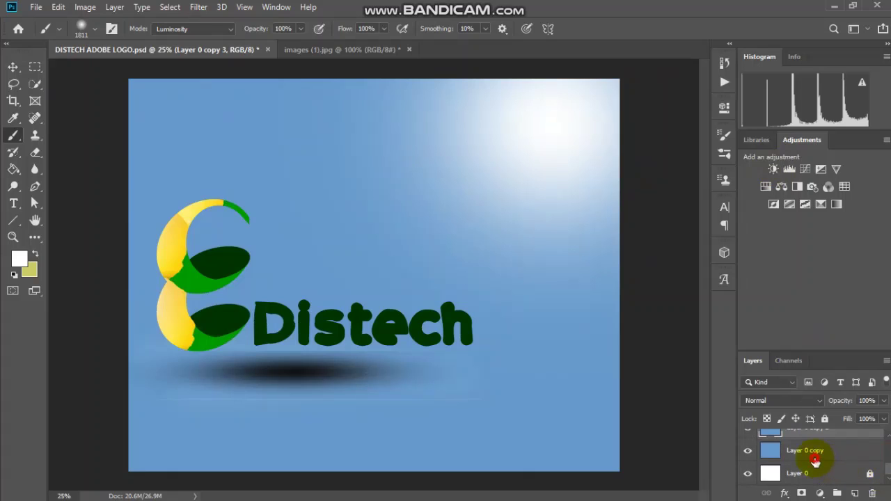
{"action": "left_click", "coordinate": [814, 461]}
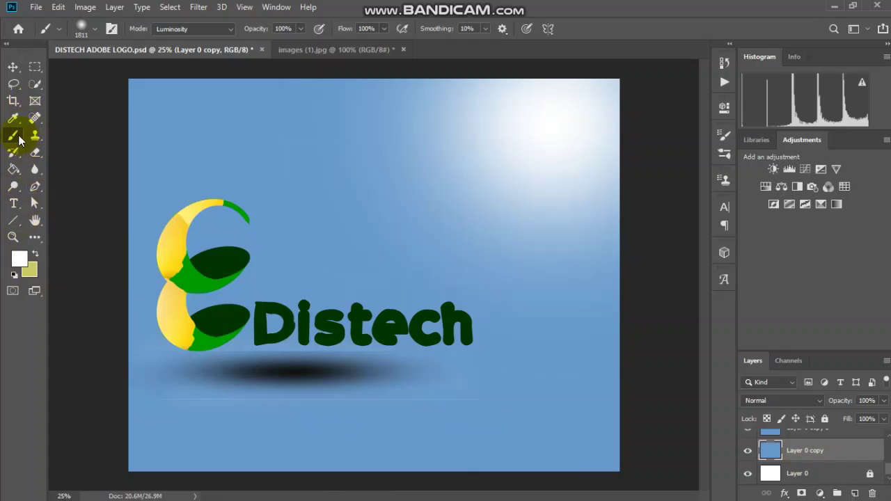
{"action": "left_click", "coordinate": [19, 140]}
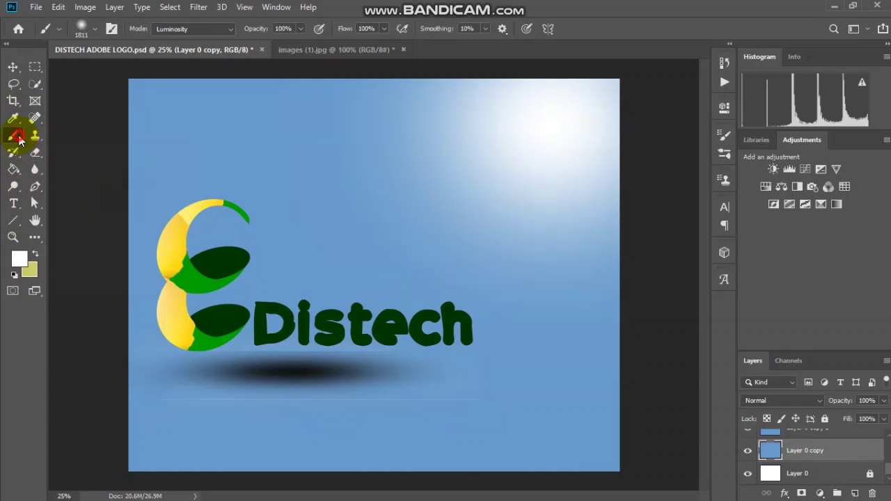
{"action": "left_click", "coordinate": [18, 259]}
{"action": "left_click", "coordinate": [479, 260]}
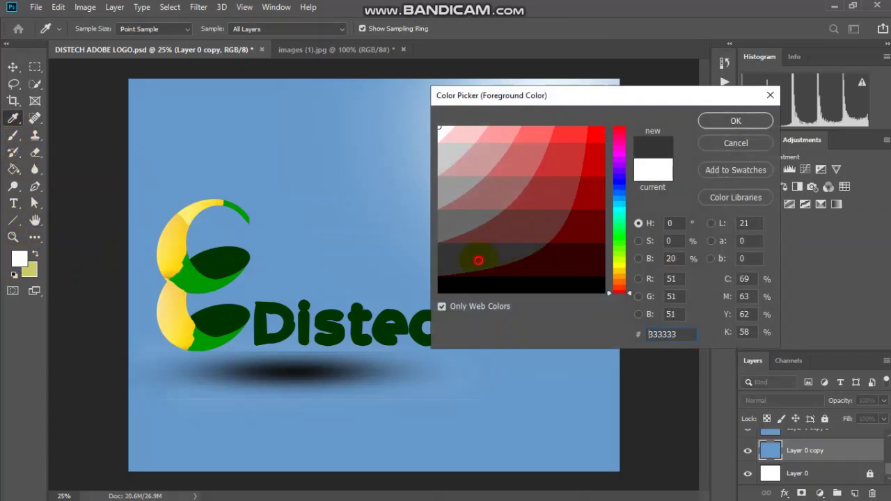
{"action": "left_click", "coordinate": [755, 120]}
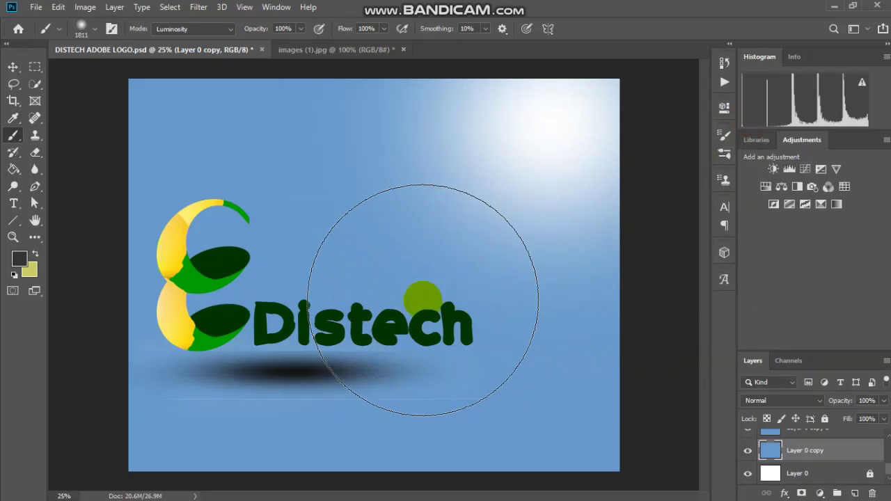
{"action": "left_click_drag", "start_coordinate": [423, 300], "coordinate": [471, 295]}
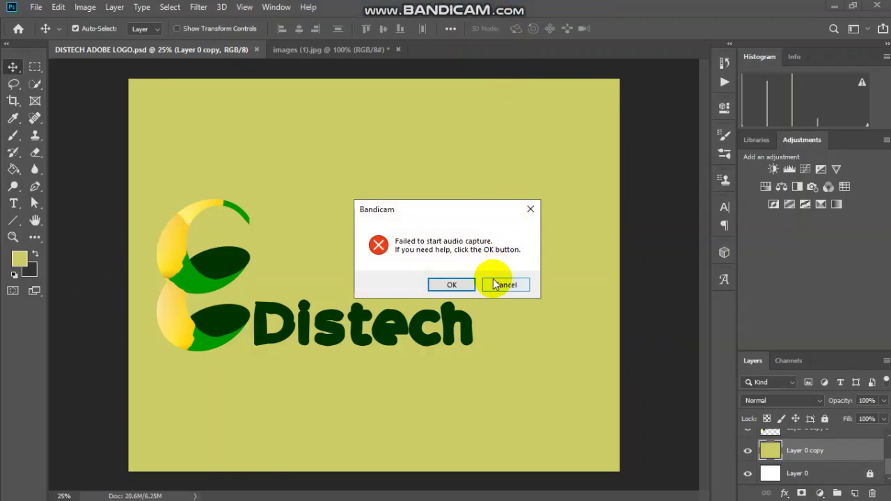
{"action": "left_click", "coordinate": [503, 282]}
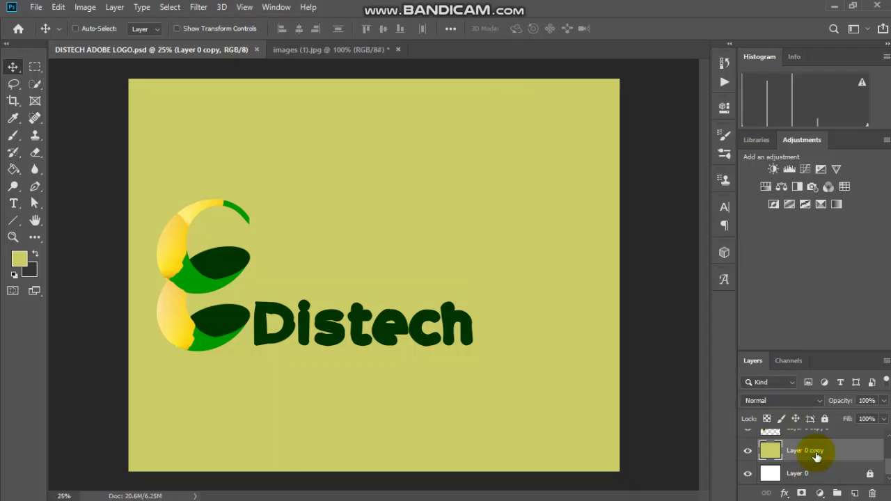
Duplicate the yellow-green background, select Layer 0 copy 2, and set the brush to 1457 px.
{"action": "key", "text": "ctrl+j"}
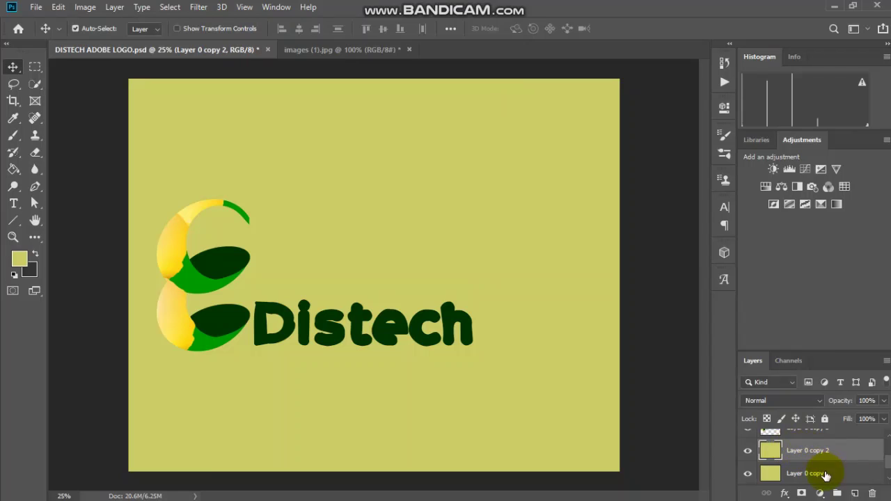
{"action": "left_click", "coordinate": [821, 473]}
{"action": "left_click", "coordinate": [815, 452]}
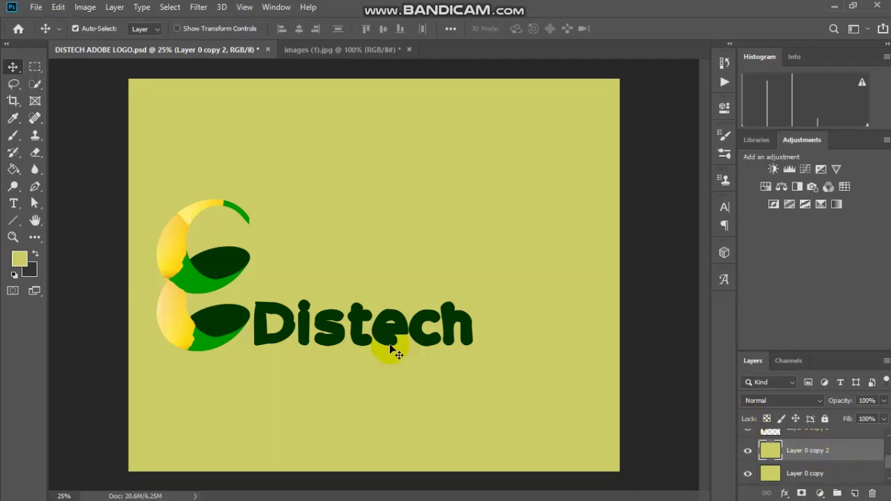
{"action": "left_click", "coordinate": [14, 134]}
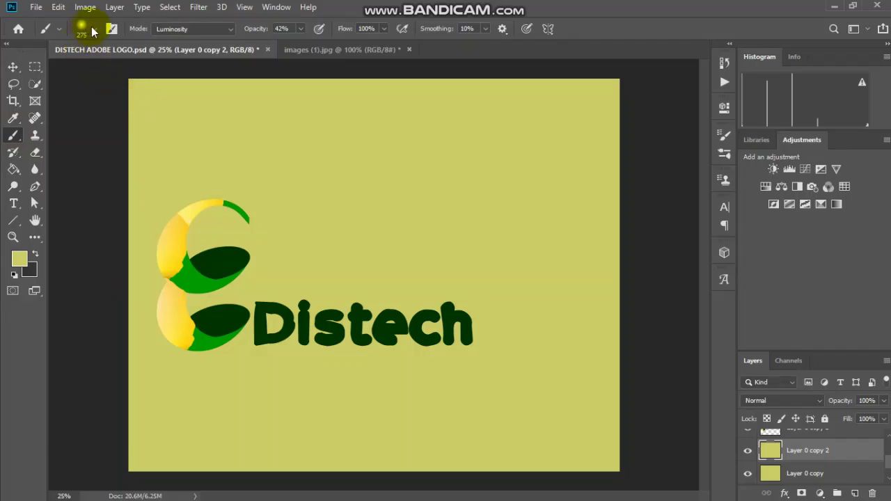
{"action": "left_click", "coordinate": [95, 29]}
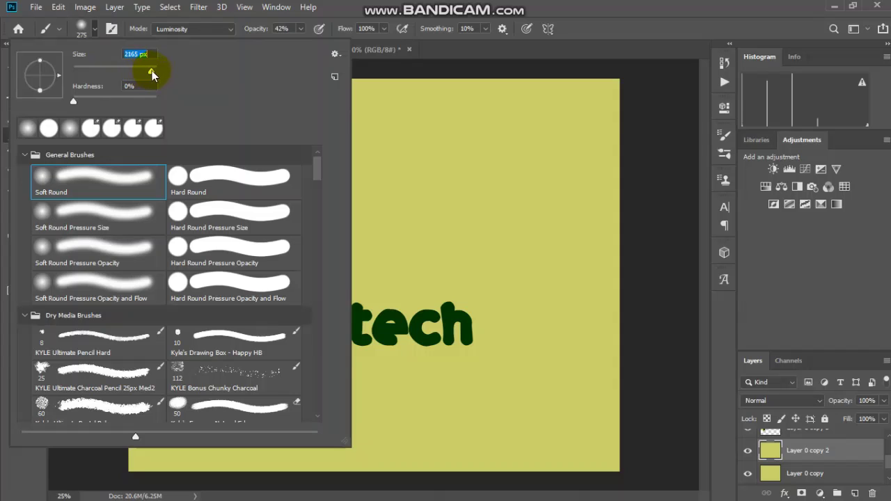
{"action": "left_click_drag", "start_coordinate": [151, 70], "coordinate": [152, 71]}
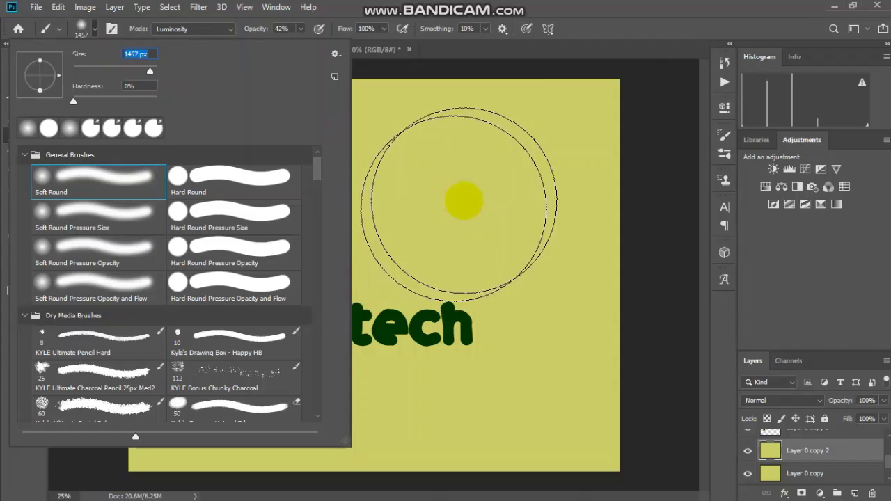
{"action": "left_click", "coordinate": [644, 16]}
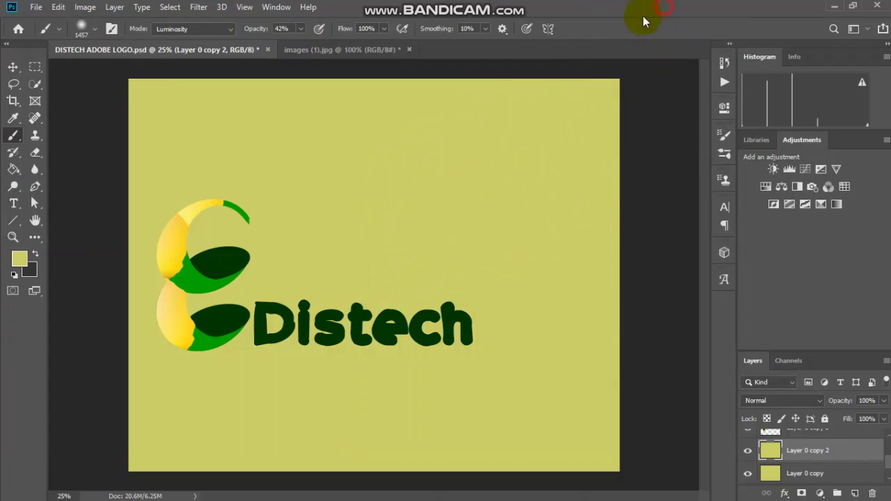
Set the painting colour to black and dab a soft dark blob near the canvas centre.
{"action": "left_click", "coordinate": [18, 258]}
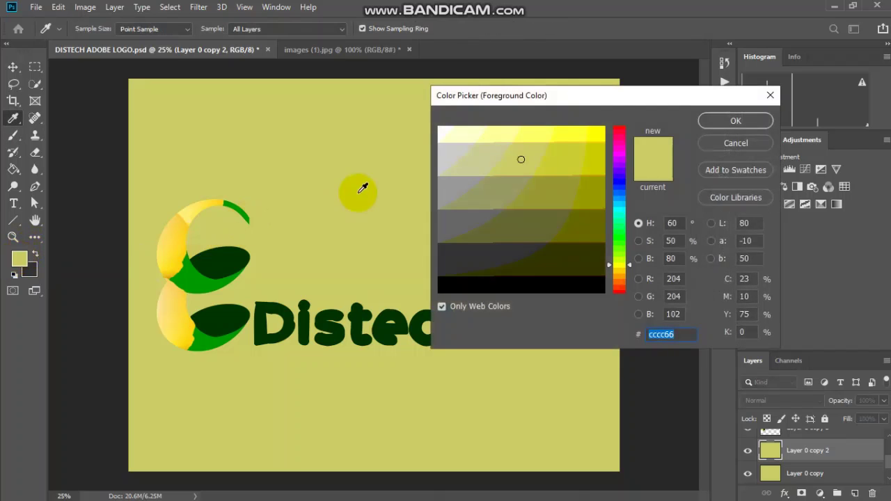
{"action": "left_click", "coordinate": [439, 131]}
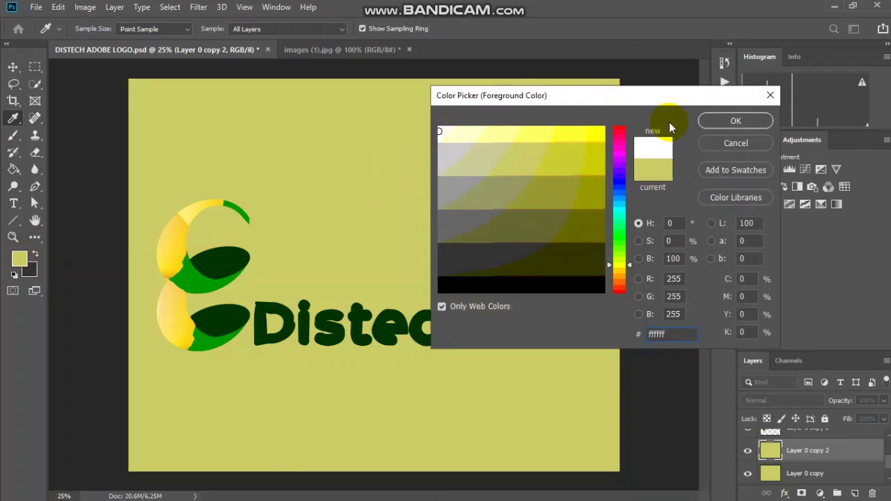
{"action": "left_click", "coordinate": [462, 287]}
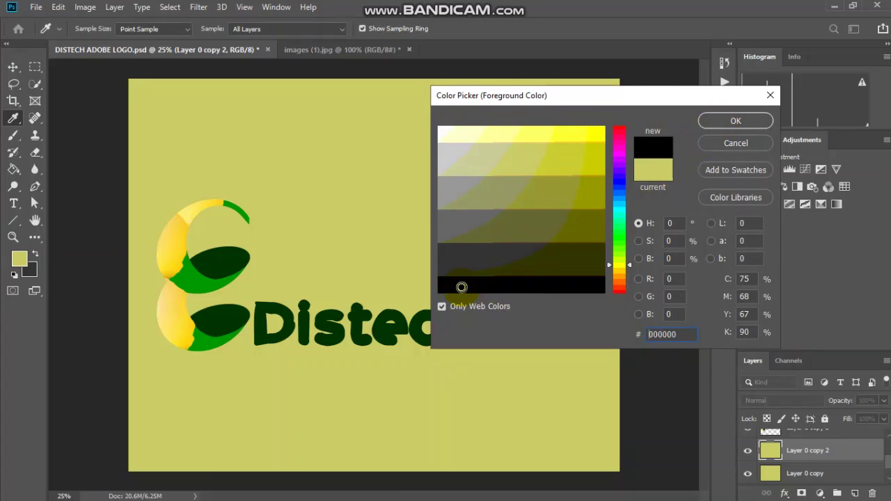
{"action": "left_click", "coordinate": [730, 122]}
{"action": "key", "text": "b"}
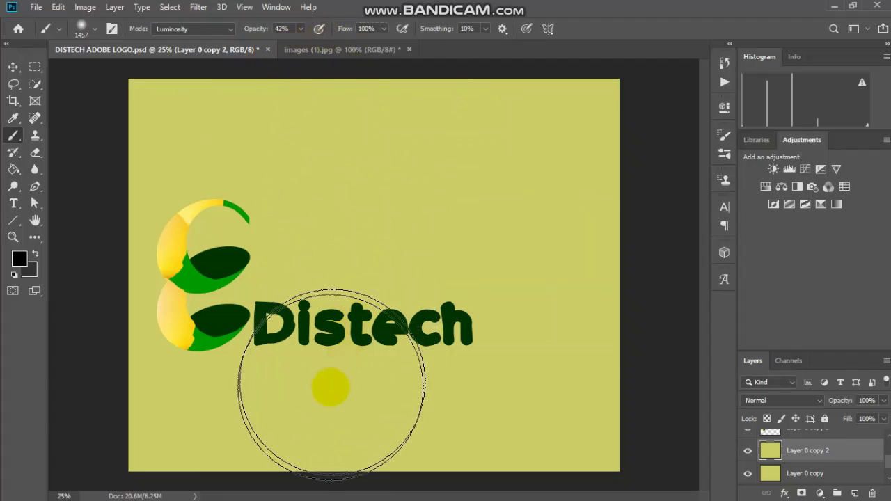
{"action": "left_click", "coordinate": [359, 267]}
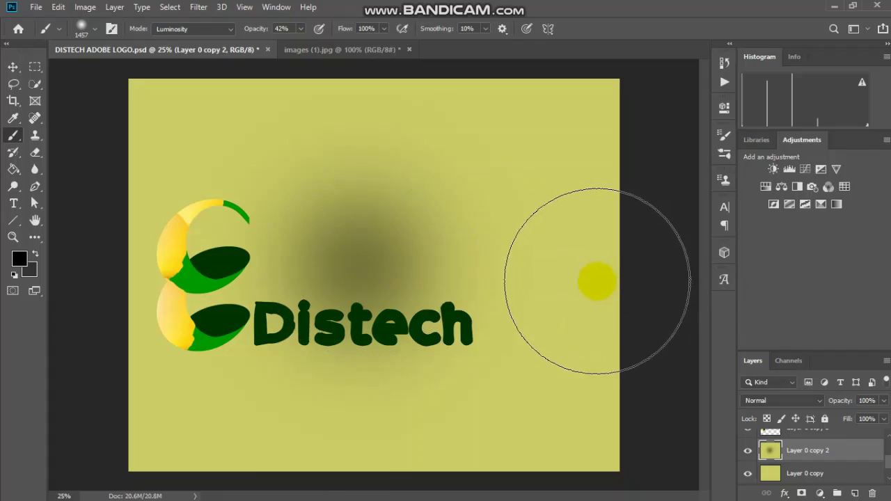
Switch to the Move tool with Auto-Select off and reposition the dark blob layer.
{"action": "key", "text": "ctrl+t"}
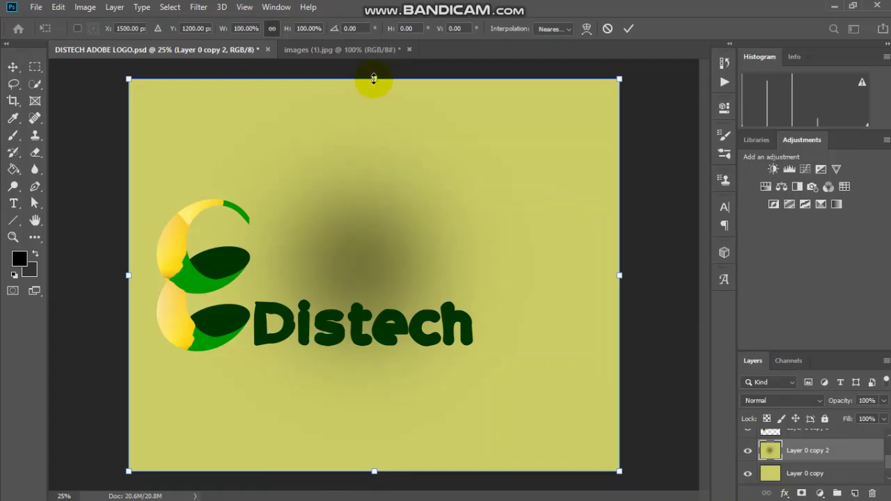
{"action": "key", "text": "Return"}
{"action": "key", "text": "b"}
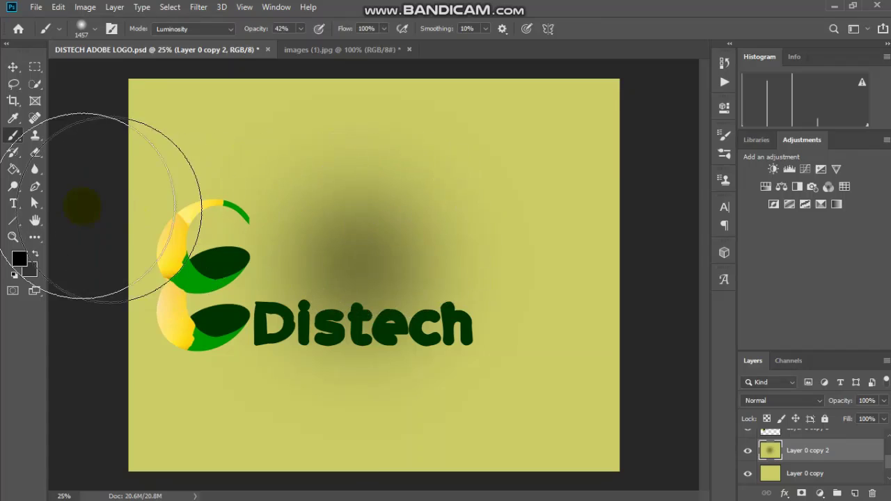
{"action": "left_click", "coordinate": [13, 67]}
{"action": "left_click", "coordinate": [75, 29]}
{"action": "left_click_drag", "start_coordinate": [184, 223], "coordinate": [189, 232]}
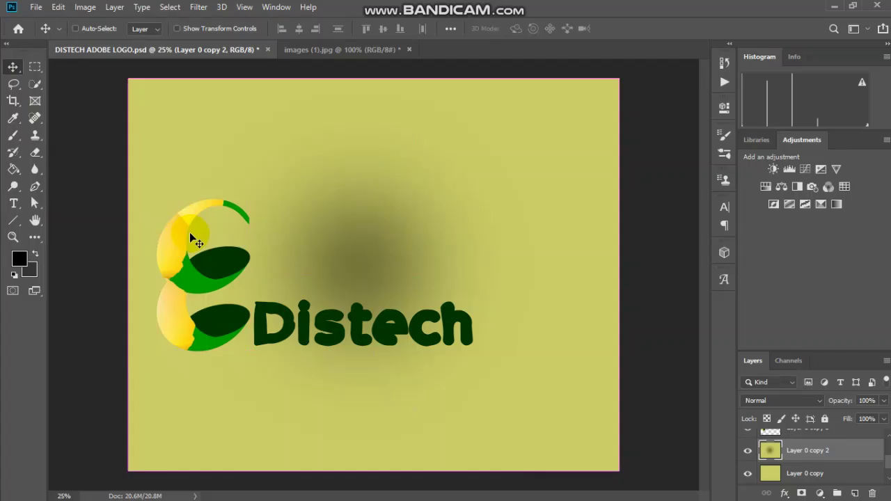
{"action": "key", "text": "ctrl+t"}
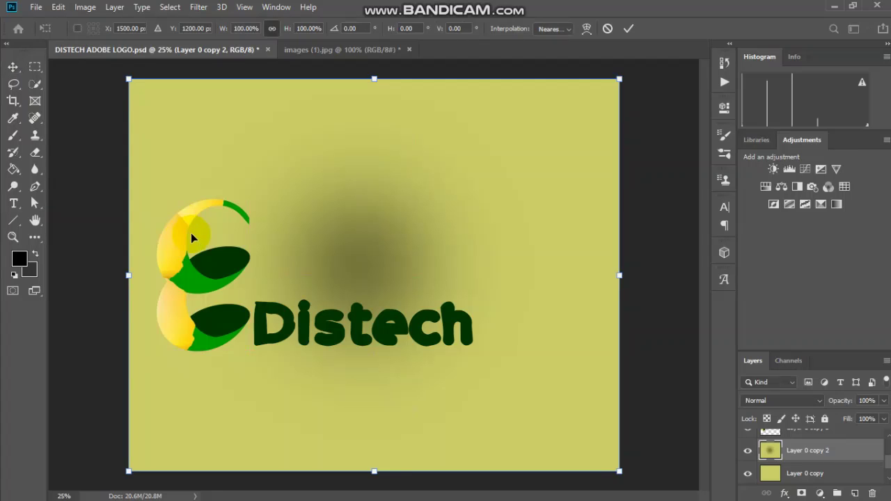
{"action": "left_click", "coordinate": [13, 135]}
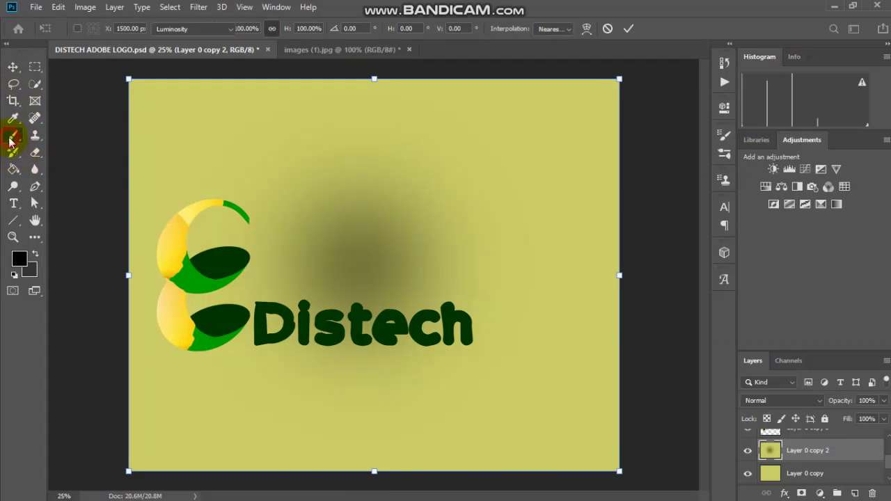
{"action": "left_click", "coordinate": [254, 204]}
{"action": "left_click_drag", "start_coordinate": [254, 204], "coordinate": [346, 272]}
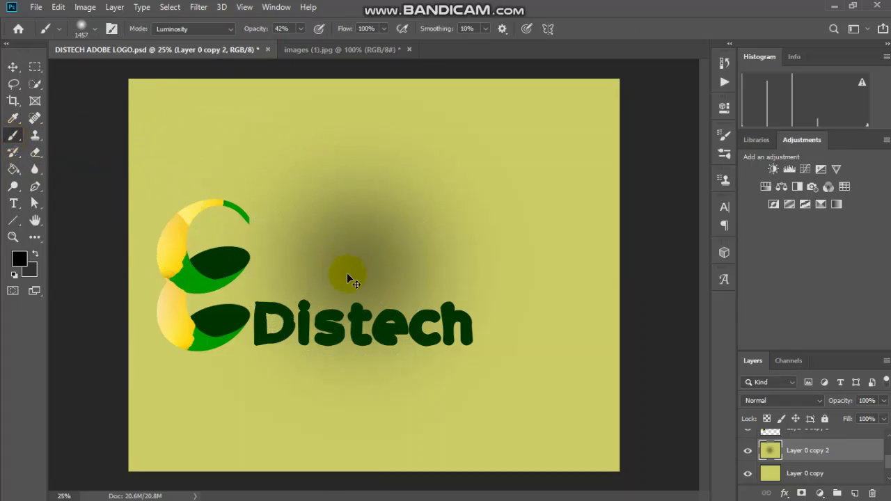
Flatten the dark blob into an oval shadow and move it up just under the Distech text.
{"action": "key", "text": "ctrl+t"}
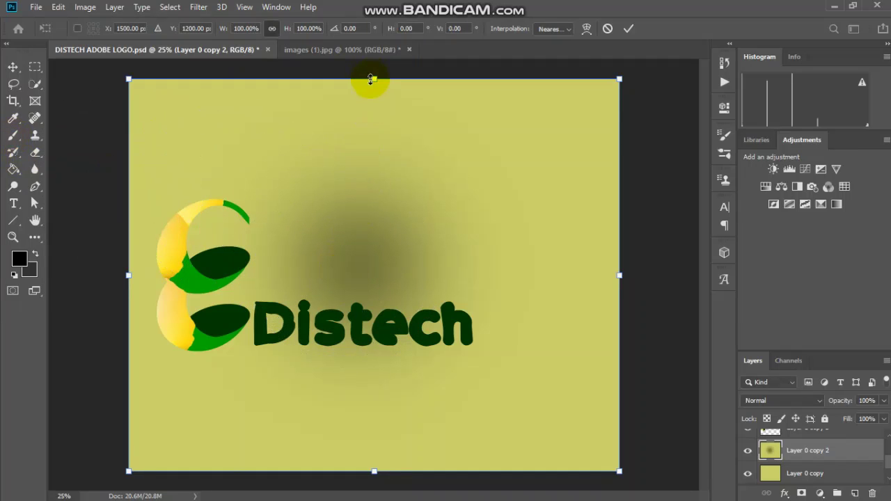
{"action": "mouse_move", "coordinate": [373, 81]}
{"action": "left_mouse_down"}
{"action": "mouse_move", "coordinate": [370, 70]}
{"action": "mouse_move", "coordinate": [371, 317]}
{"action": "mouse_move", "coordinate": [380, 406]}
{"action": "mouse_move", "coordinate": [391, 423]}
{"action": "mouse_move", "coordinate": [353, 425]}
{"action": "mouse_move", "coordinate": [336, 402]}
{"action": "left_mouse_up"}
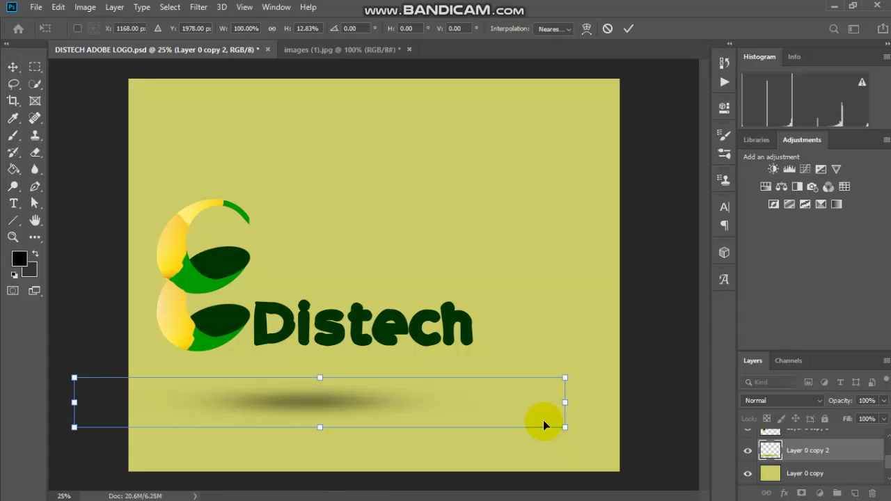
{"action": "left_click", "coordinate": [12, 67]}
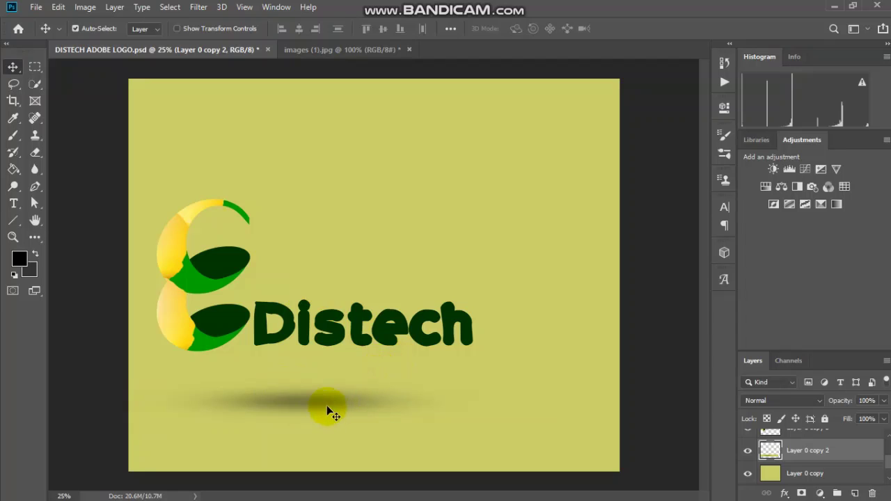
{"action": "left_click_drag", "start_coordinate": [326, 405], "coordinate": [329, 390]}
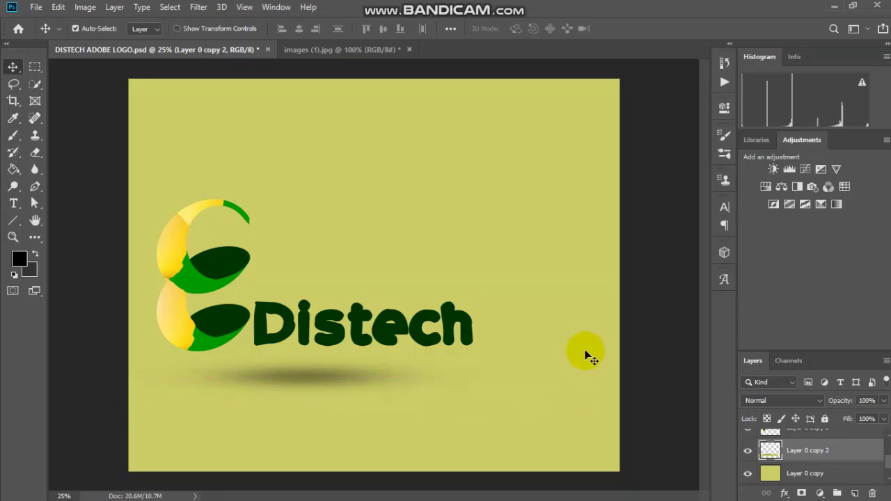
Make the E logo mark's layer, Layer 1 copy 3, the active layer.
{"action": "left_click", "coordinate": [825, 473]}
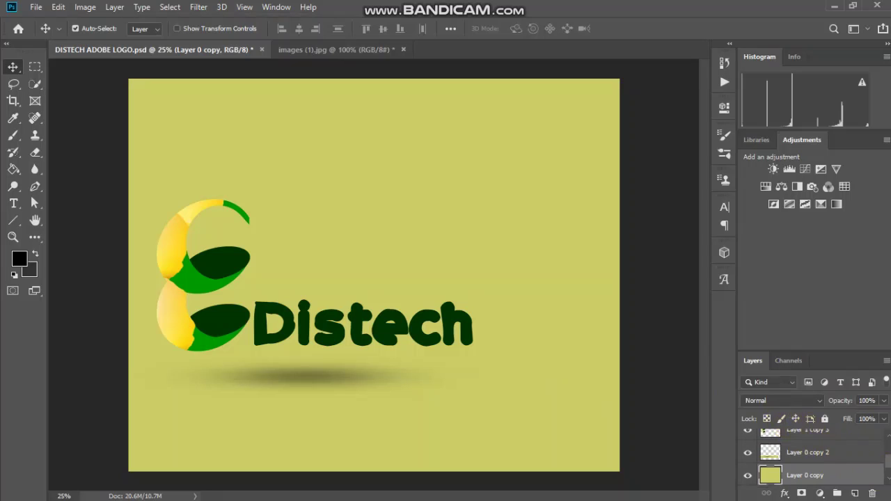
{"action": "scroll", "coordinate": [814, 456], "scroll_direction": "up", "scroll_amount": 5}
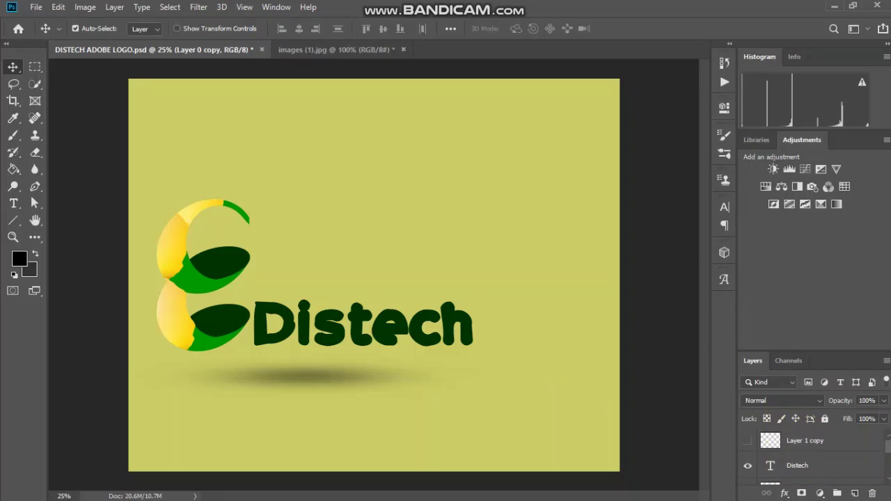
{"action": "mouse_move", "coordinate": [887, 446]}
{"action": "left_mouse_down"}
{"action": "mouse_move", "coordinate": [886, 453]}
{"action": "mouse_move", "coordinate": [887, 442]}
{"action": "left_mouse_up"}
{"action": "left_click", "coordinate": [187, 327]}
{"action": "right_click", "coordinate": [177, 325]}
{"action": "key", "text": "Escape"}
{"action": "left_click", "coordinate": [176, 321]}
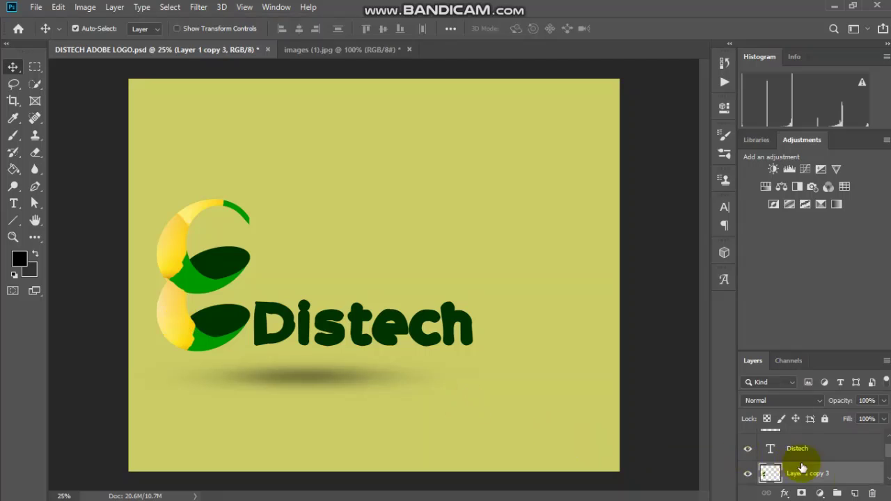
{"action": "left_click_drag", "start_coordinate": [769, 472], "coordinate": [843, 480]}
Lower the logo's transform pivot, then Ctrl+Alt-drag a slightly offset duplicate, Layer 1 copy 4.
{"action": "key", "text": "ctrl+t"}
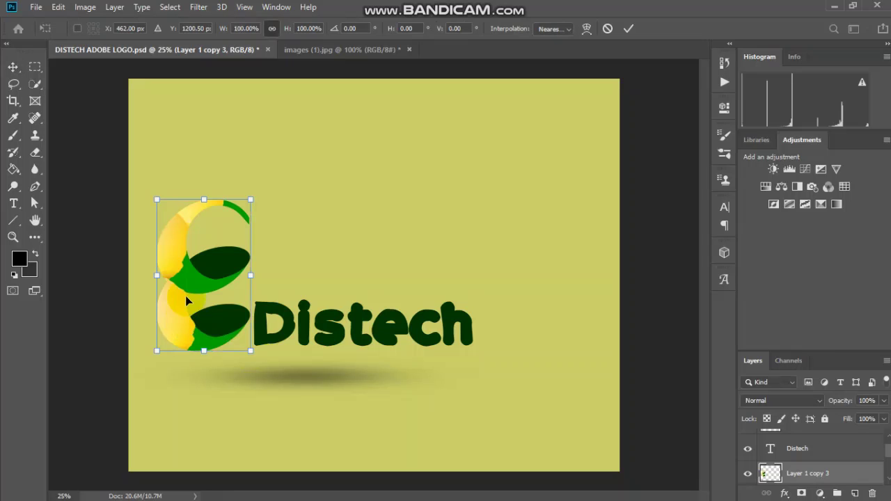
{"action": "right_click", "coordinate": [194, 287]}
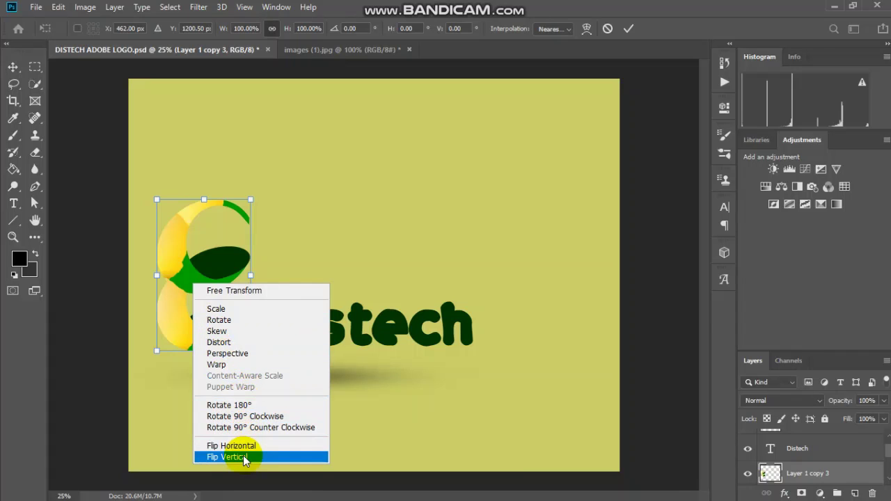
{"action": "left_click", "coordinate": [176, 249]}
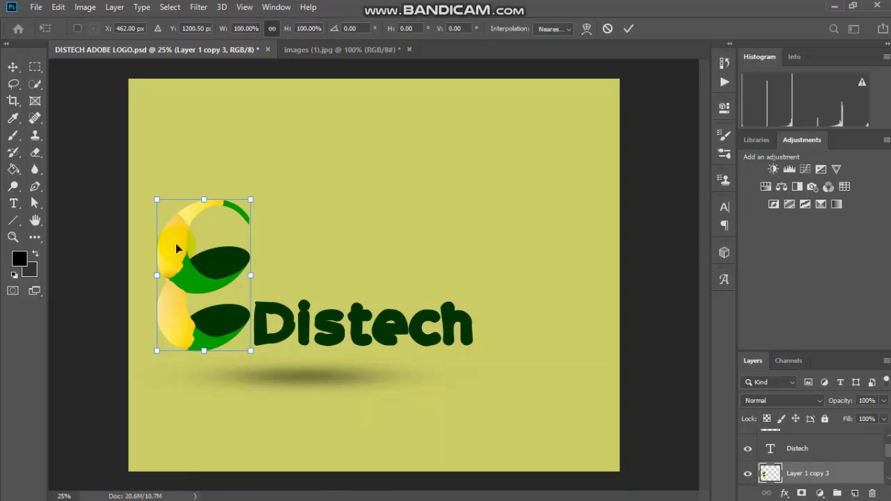
{"action": "left_click_drag", "start_coordinate": [177, 249], "coordinate": [190, 278]}
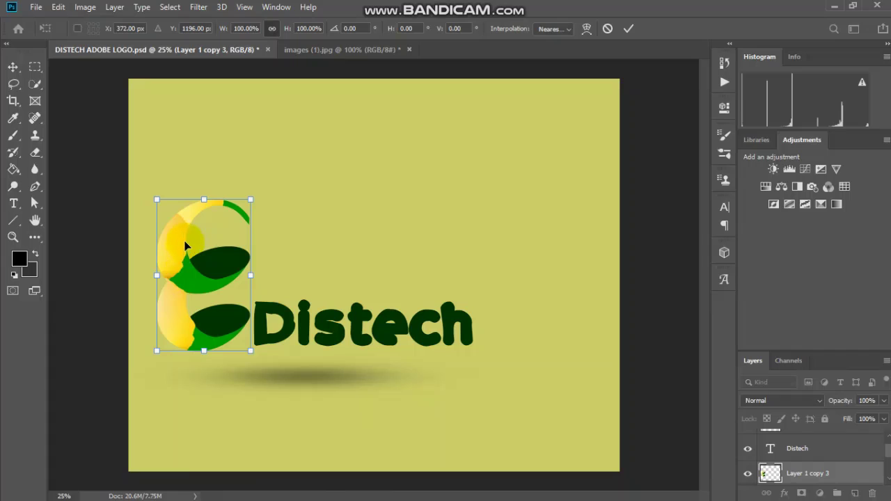
{"action": "key", "text": "Return"}
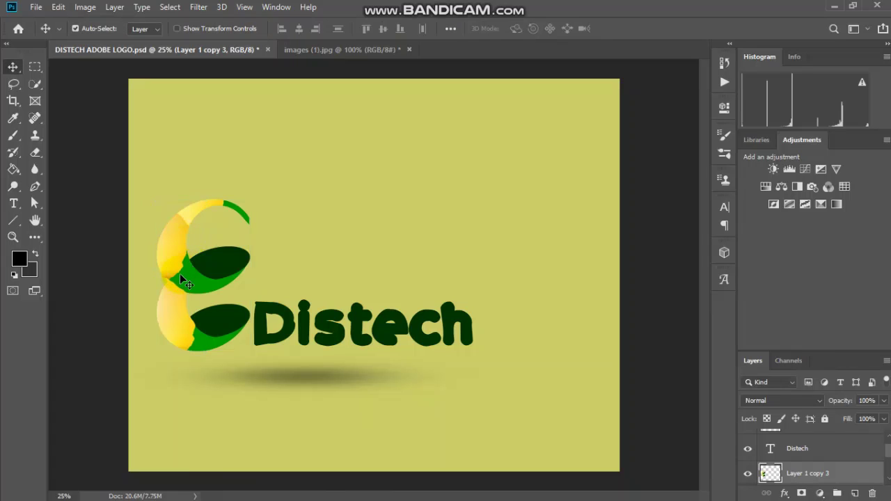
{"action": "mouse_move", "coordinate": [180, 275]}
{"action": "left_mouse_down"}
{"action": "mouse_move", "coordinate": [188, 281]}
{"action": "mouse_move", "coordinate": [187, 330]}
{"action": "mouse_move", "coordinate": [176, 275]}
{"action": "left_mouse_up"}
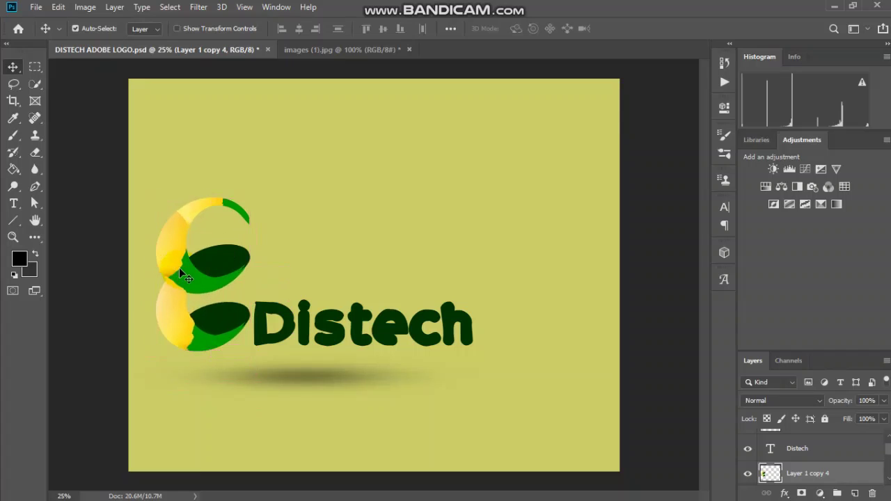
Flip the logo copy vertically and drag it below the logo, then cancel the transform.
{"action": "key", "text": "ctrl+t"}
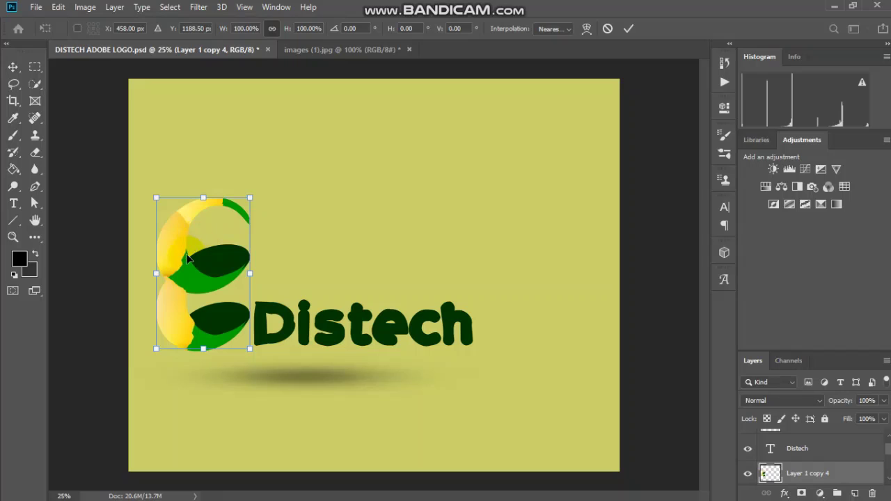
{"action": "right_click", "coordinate": [165, 248]}
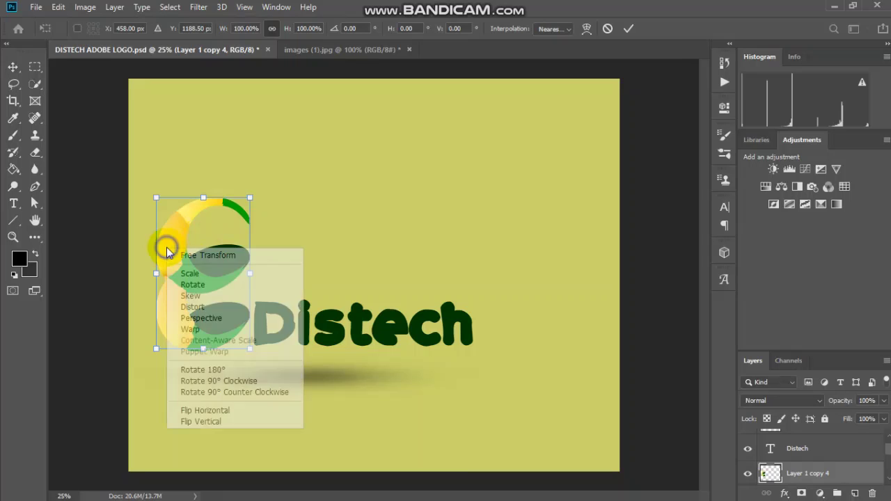
{"action": "left_click", "coordinate": [201, 422]}
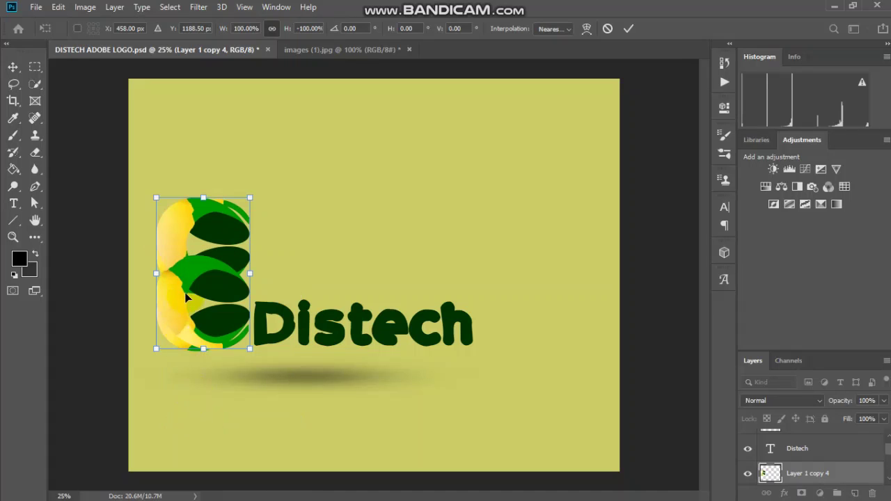
{"action": "left_click_drag", "start_coordinate": [186, 297], "coordinate": [180, 433]}
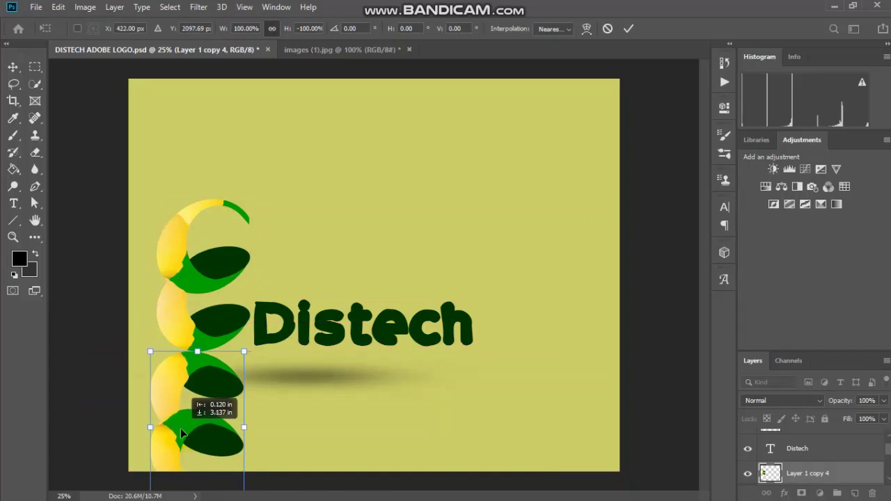
{"action": "left_click_drag", "start_coordinate": [180, 433], "coordinate": [180, 442]}
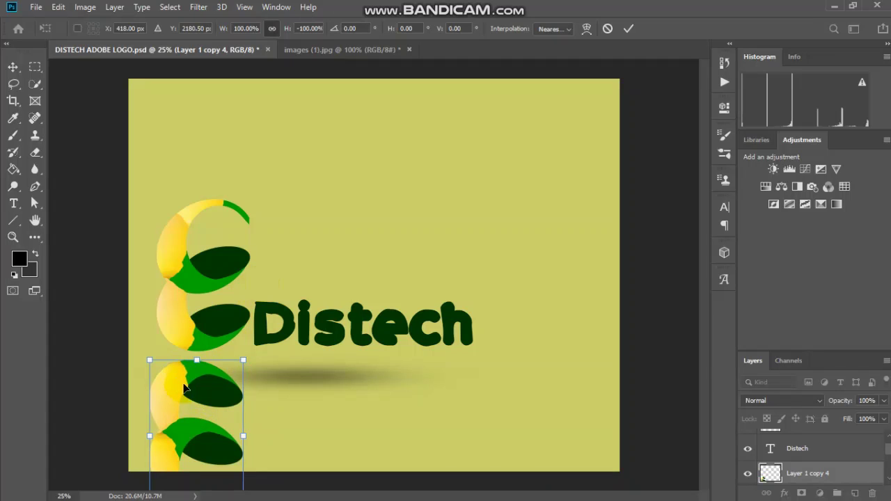
{"action": "left_click_drag", "start_coordinate": [184, 387], "coordinate": [190, 400]}
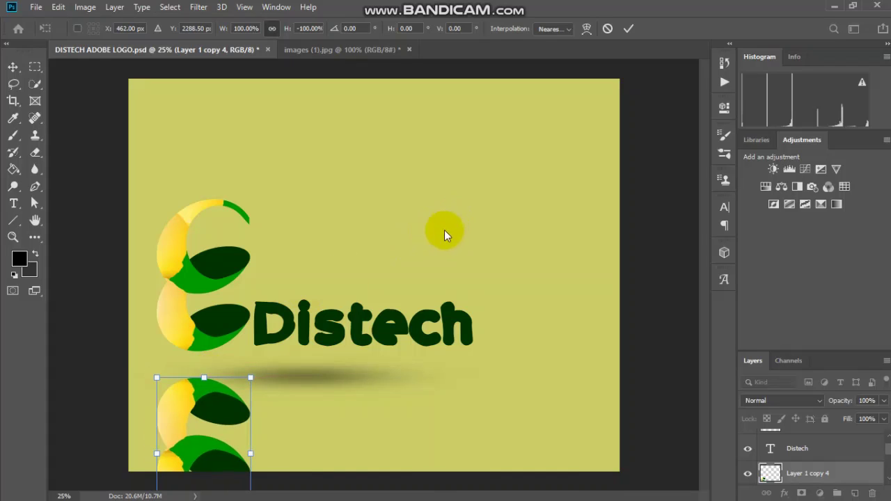
{"action": "right_click", "coordinate": [183, 408]}
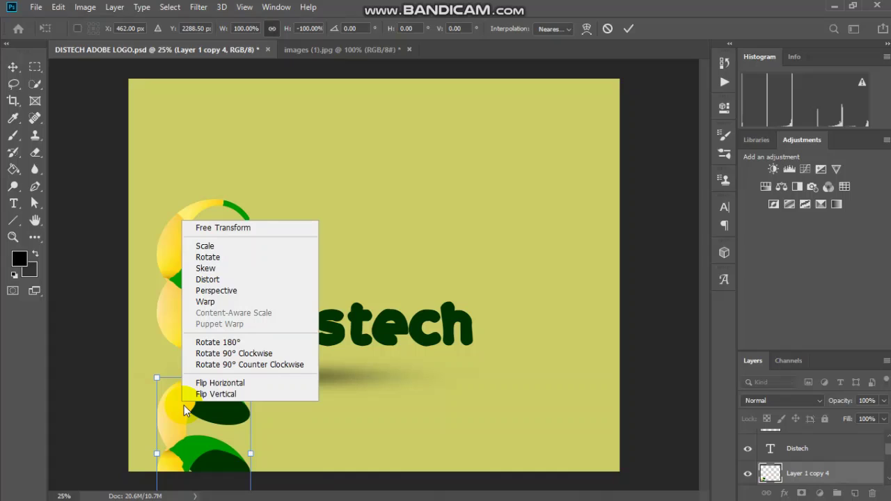
{"action": "left_click", "coordinate": [383, 283]}
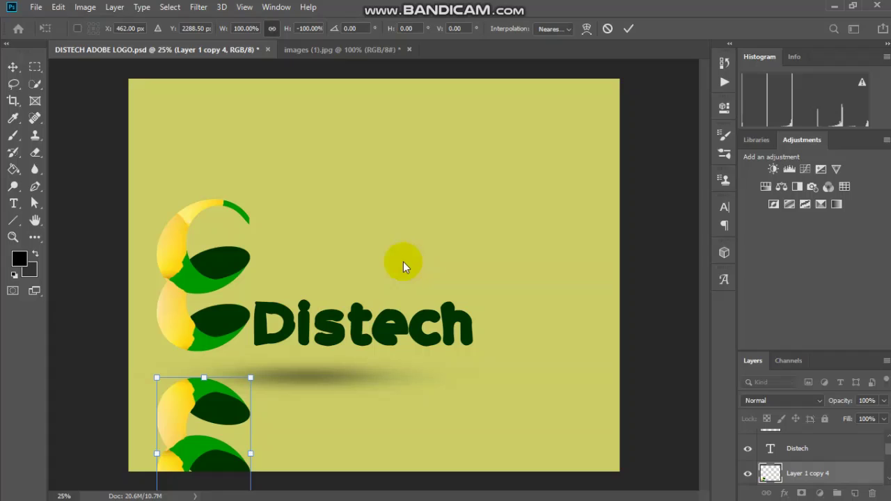
{"action": "key", "text": "Escape"}
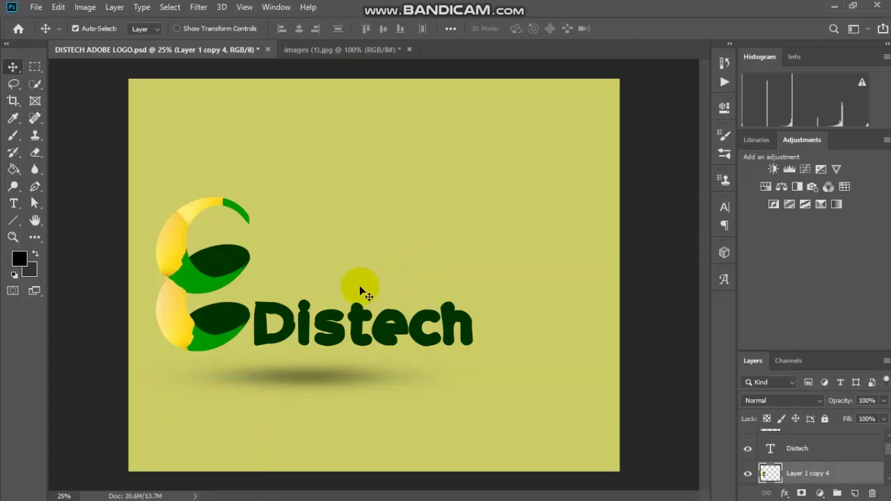
Free-transform Layer 1 copy 4 with a Perspective distortion, then straighten it back.
{"action": "right_click", "coordinate": [196, 277]}
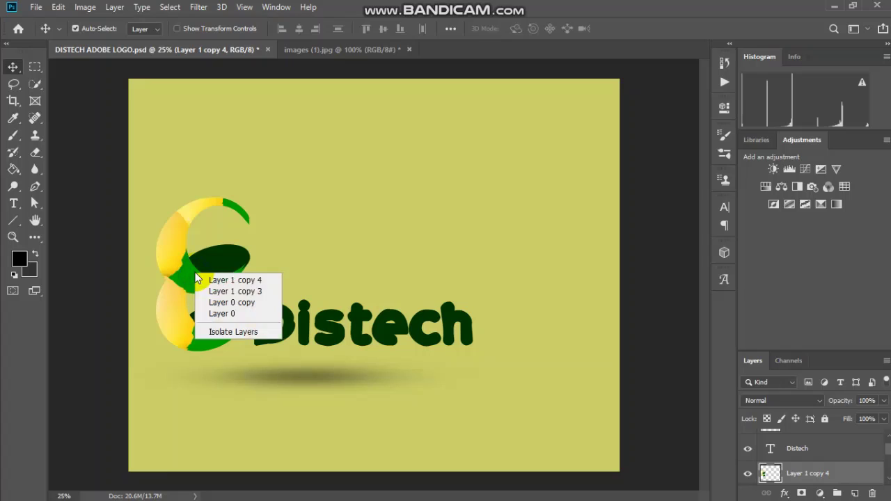
{"action": "left_click", "coordinate": [186, 282]}
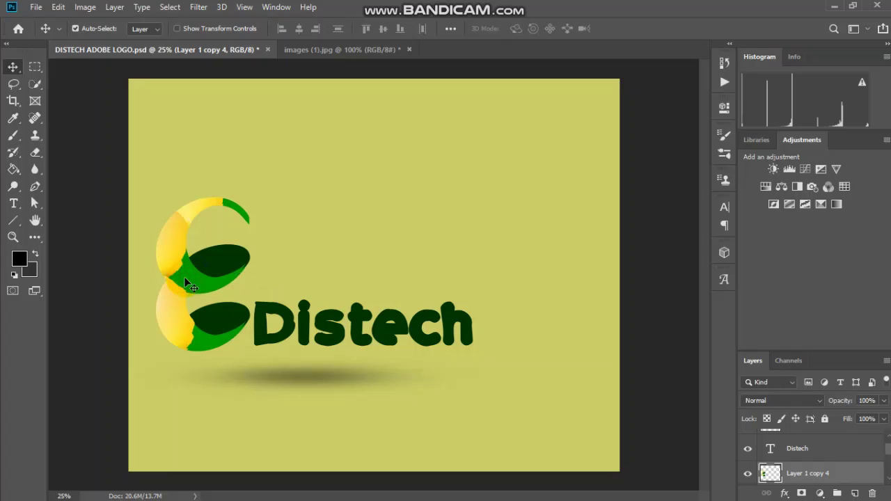
{"action": "key", "text": "ctrl+t"}
{"action": "right_click", "coordinate": [185, 280]}
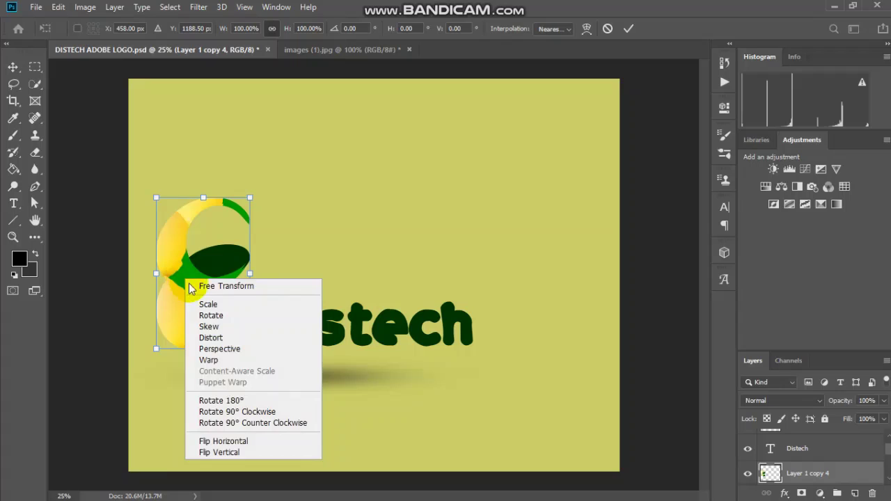
{"action": "left_click", "coordinate": [220, 348]}
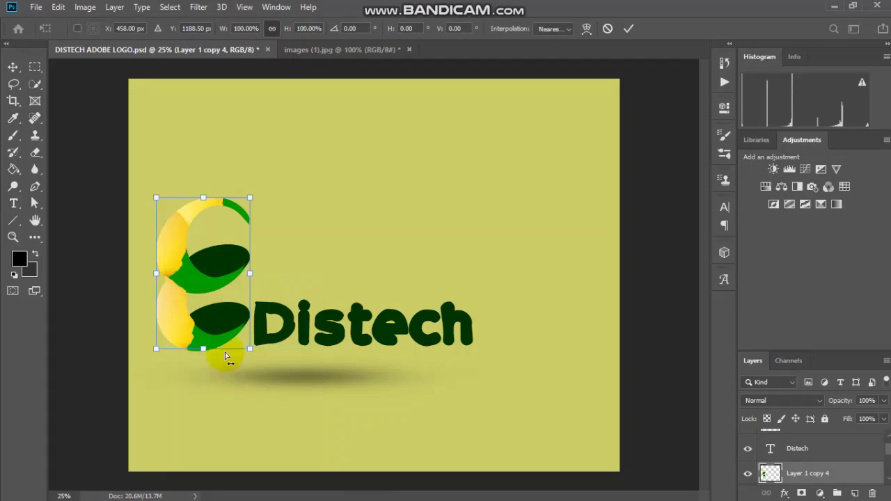
{"action": "mouse_move", "coordinate": [224, 353]}
{"action": "left_mouse_down"}
{"action": "mouse_move", "coordinate": [249, 394]}
{"action": "mouse_move", "coordinate": [270, 314]}
{"action": "mouse_move", "coordinate": [223, 259]}
{"action": "left_mouse_up"}
{"action": "mouse_move", "coordinate": [202, 199]}
{"action": "left_mouse_down"}
{"action": "mouse_move", "coordinate": [309, 389]}
{"action": "mouse_move", "coordinate": [362, 403]}
{"action": "mouse_move", "coordinate": [255, 304]}
{"action": "mouse_move", "coordinate": [194, 214]}
{"action": "mouse_move", "coordinate": [202, 200]}
{"action": "mouse_move", "coordinate": [199, 283]}
{"action": "left_mouse_up"}
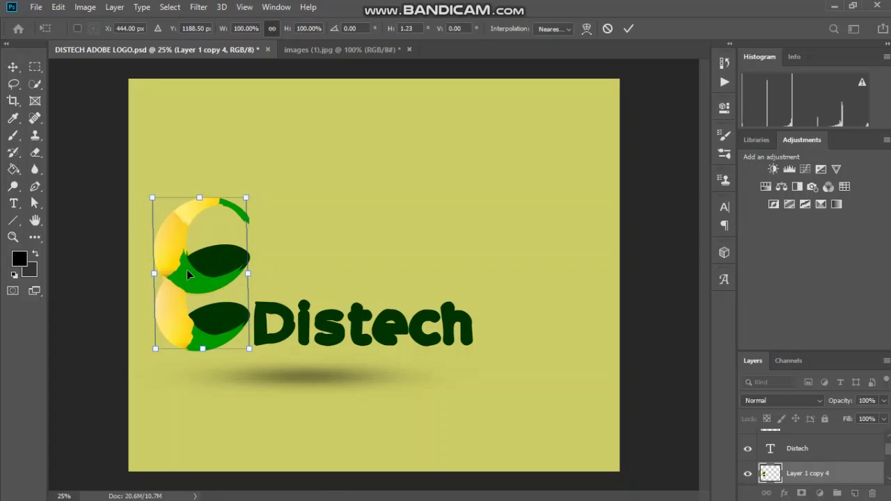
Rotate the copy upside down, flip it horizontally, place it below the logo and commit.
{"action": "right_click", "coordinate": [189, 277]}
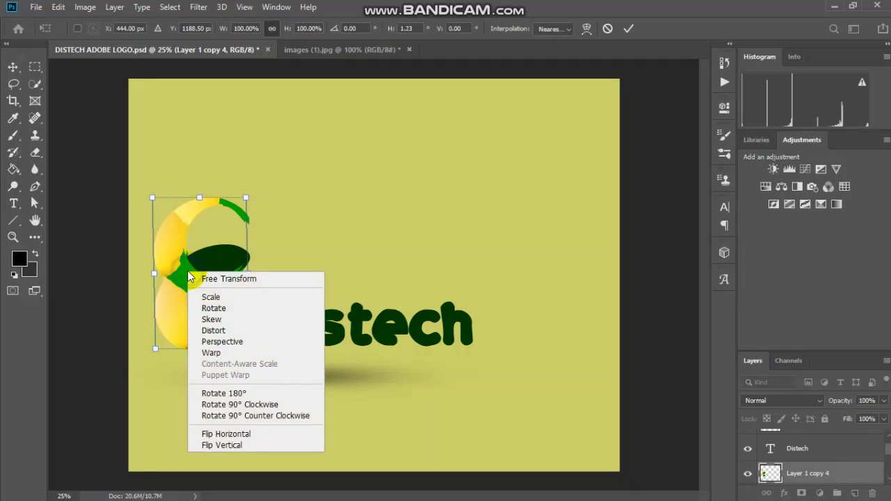
{"action": "left_click", "coordinate": [211, 309]}
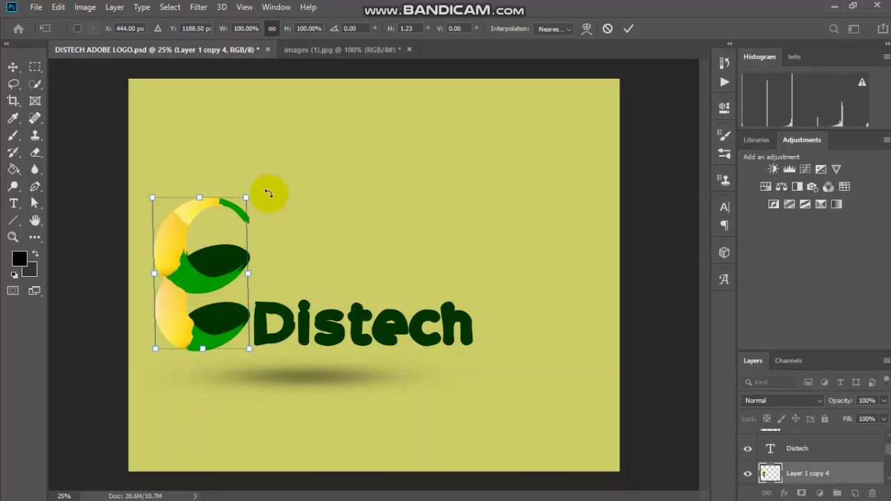
{"action": "mouse_move", "coordinate": [268, 194]}
{"action": "left_mouse_down"}
{"action": "mouse_move", "coordinate": [186, 167]}
{"action": "mouse_move", "coordinate": [127, 321]}
{"action": "mouse_move", "coordinate": [145, 339]}
{"action": "left_mouse_up"}
{"action": "mouse_move", "coordinate": [214, 297]}
{"action": "left_mouse_down"}
{"action": "mouse_move", "coordinate": [203, 376]}
{"action": "mouse_move", "coordinate": [222, 405]}
{"action": "mouse_move", "coordinate": [218, 432]}
{"action": "left_mouse_up"}
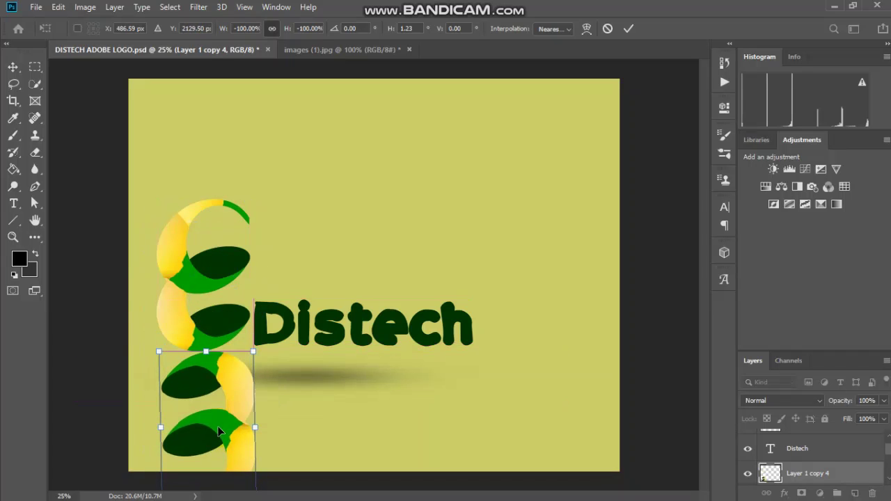
{"action": "right_click", "coordinate": [218, 426]}
{"action": "left_click", "coordinate": [234, 407]}
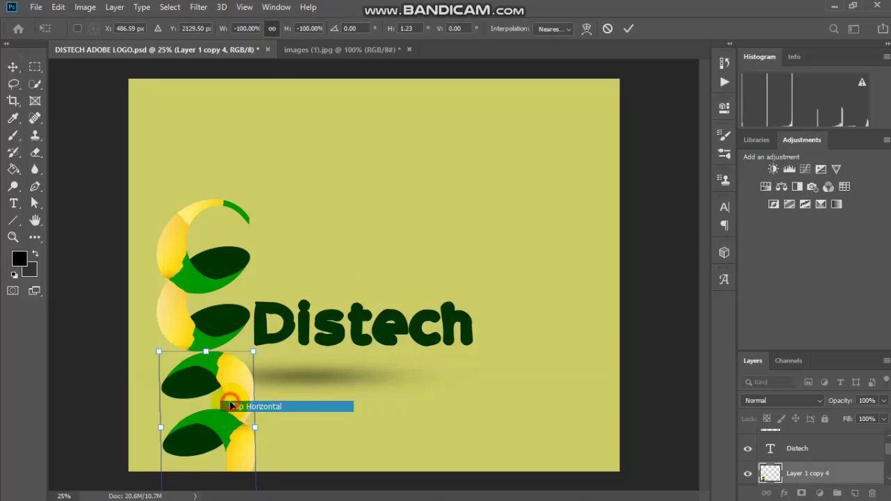
{"action": "left_click_drag", "start_coordinate": [190, 376], "coordinate": [188, 411]}
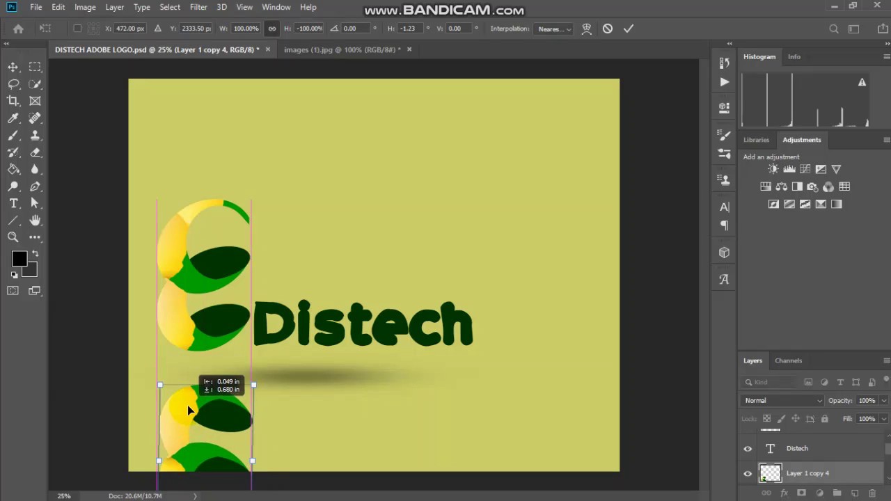
{"action": "left_click", "coordinate": [479, 426]}
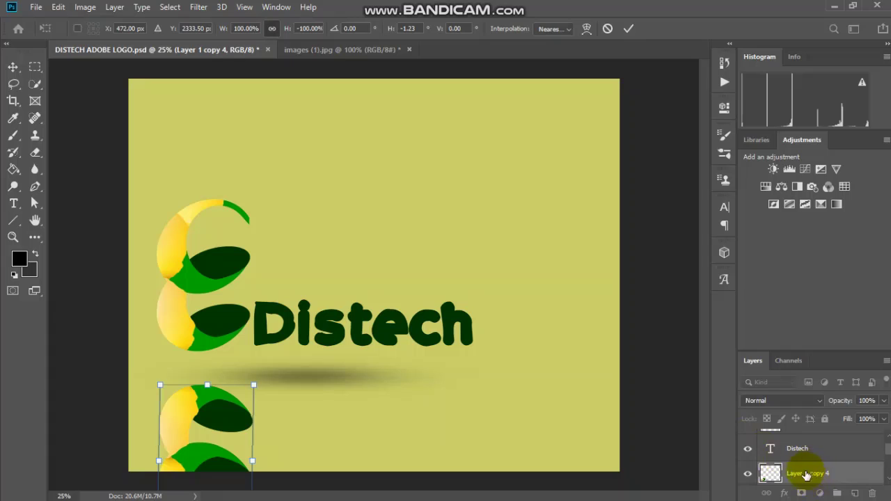
{"action": "left_click", "coordinate": [628, 28]}
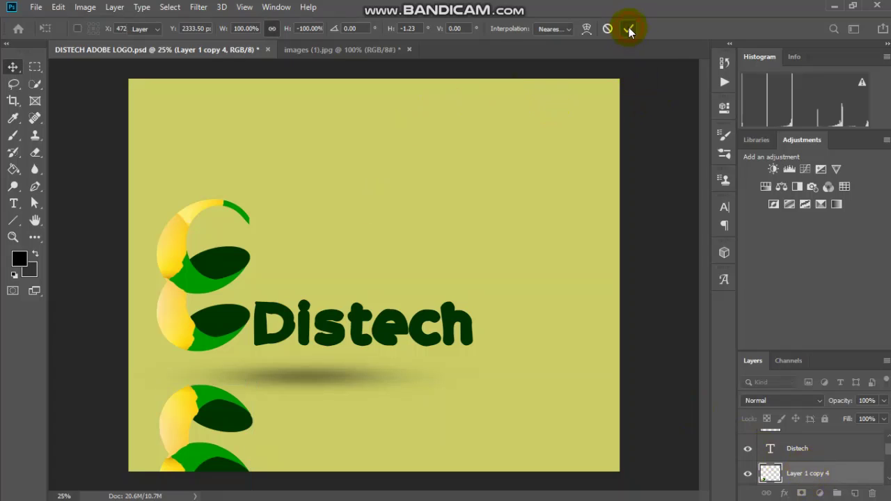
Fade Layer 1 copy 4 to 10% opacity and nudge the reflection beneath the logo.
{"action": "left_click_drag", "start_coordinate": [185, 408], "coordinate": [174, 409]}
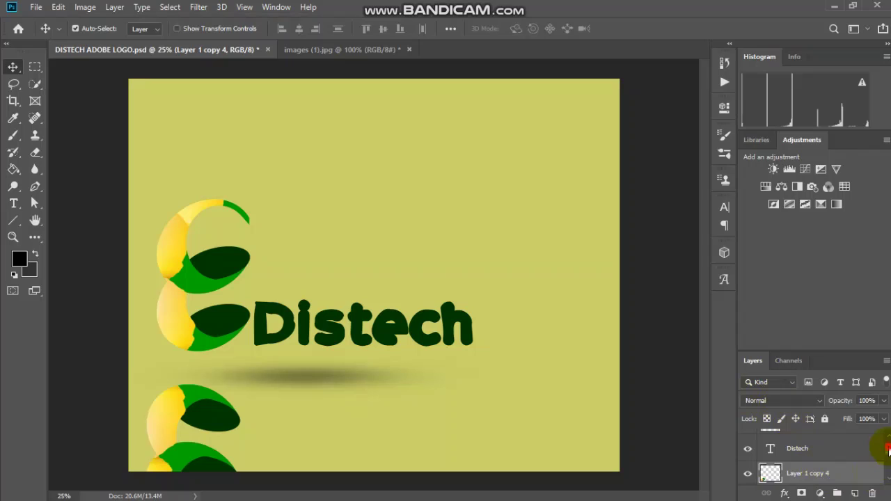
{"action": "scroll", "coordinate": [888, 449], "scroll_direction": "down", "scroll_amount": 1}
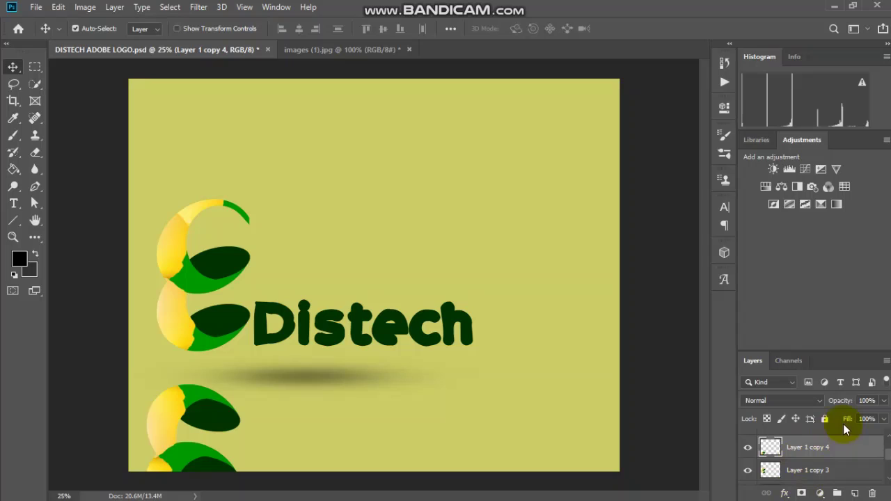
{"action": "left_click", "coordinate": [884, 403]}
{"action": "left_click_drag", "start_coordinate": [883, 418], "coordinate": [842, 418]}
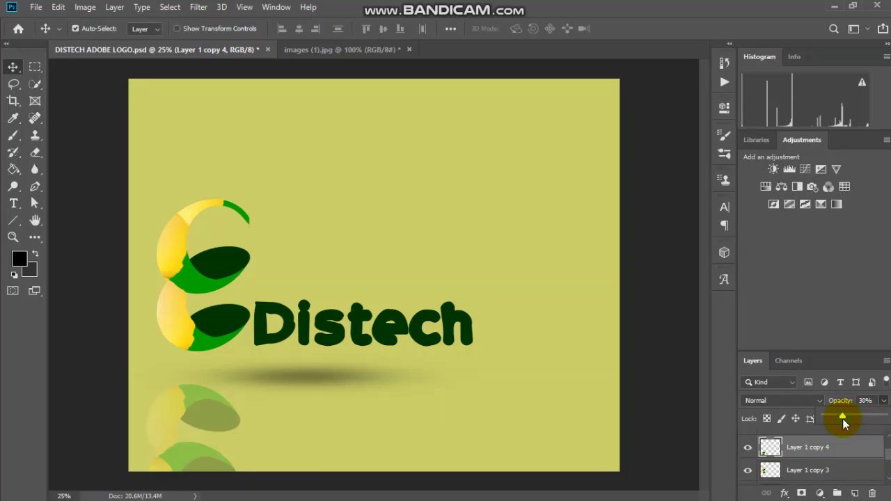
{"action": "left_click_drag", "start_coordinate": [838, 419], "coordinate": [837, 419]}
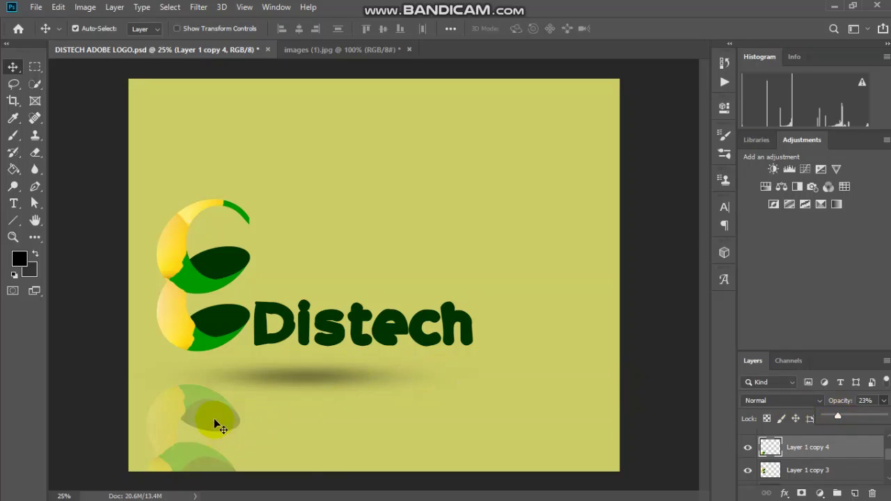
{"action": "left_click_drag", "start_coordinate": [214, 418], "coordinate": [208, 400]}
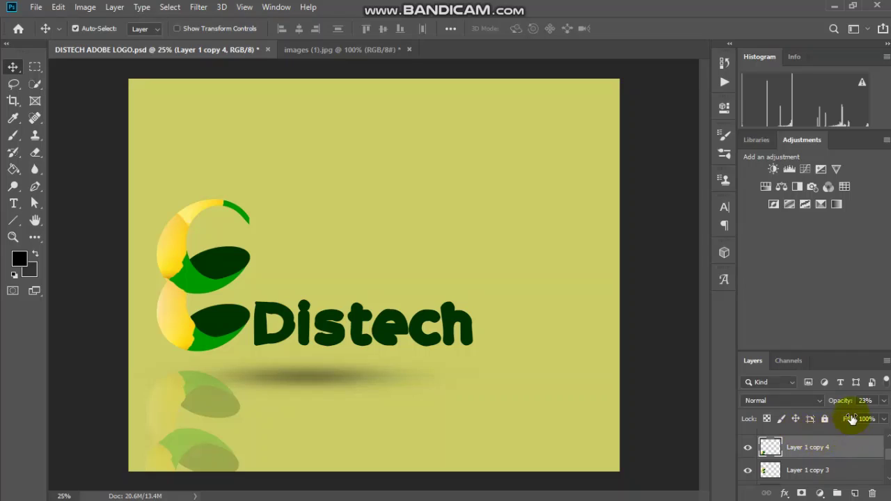
{"action": "left_click", "coordinate": [884, 401]}
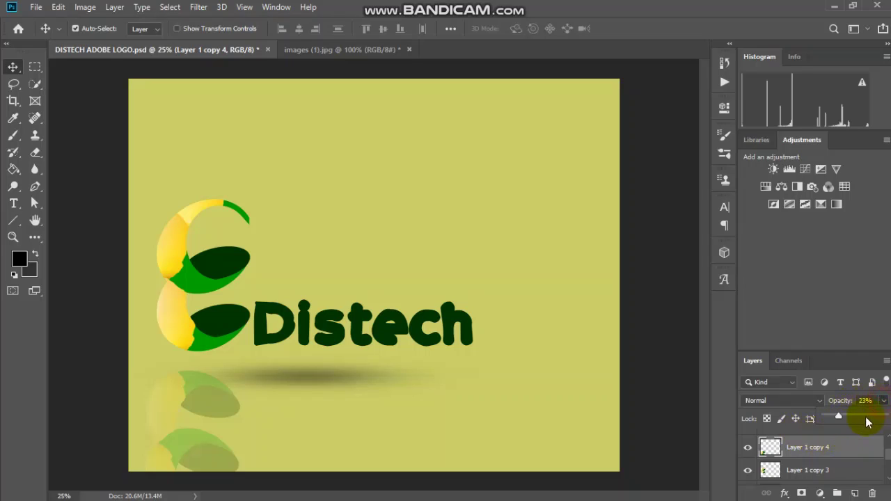
{"action": "left_click_drag", "start_coordinate": [839, 416], "coordinate": [832, 417]}
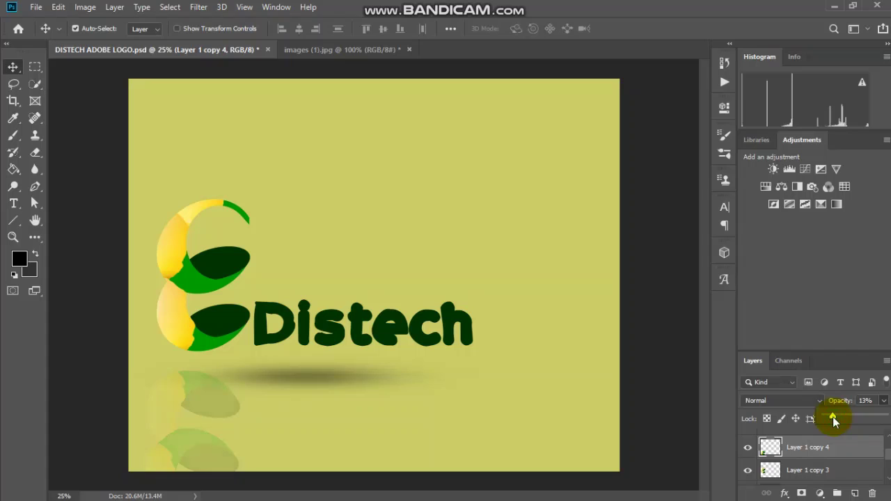
{"action": "left_click", "coordinate": [833, 418]}
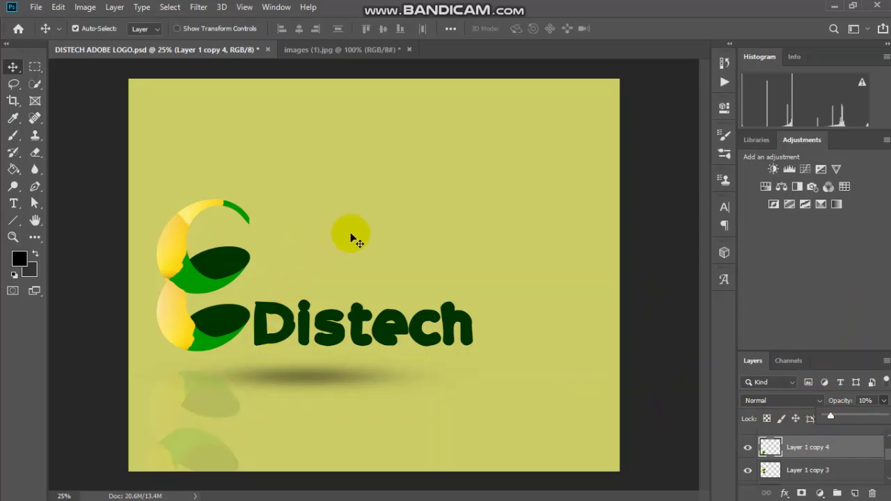
Delete Layer 1 copy 4 from the Layers panel, confirming with Yes.
{"action": "left_click", "coordinate": [872, 493]}
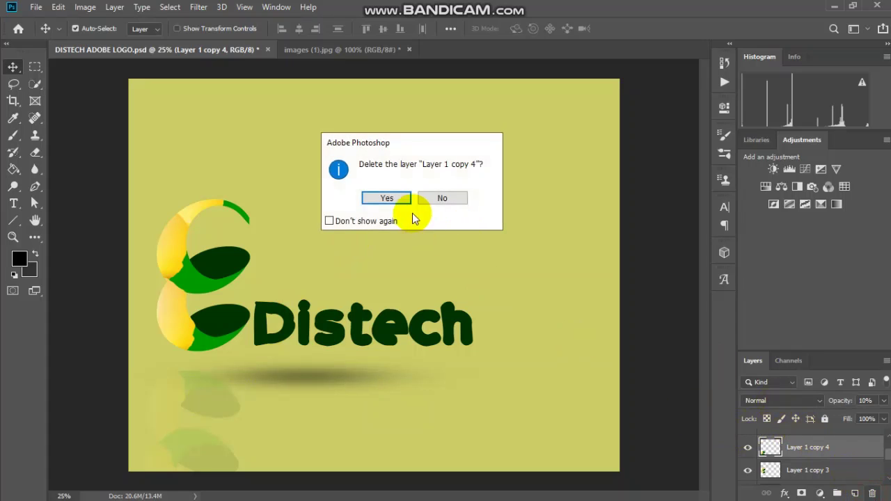
{"action": "left_click", "coordinate": [399, 197]}
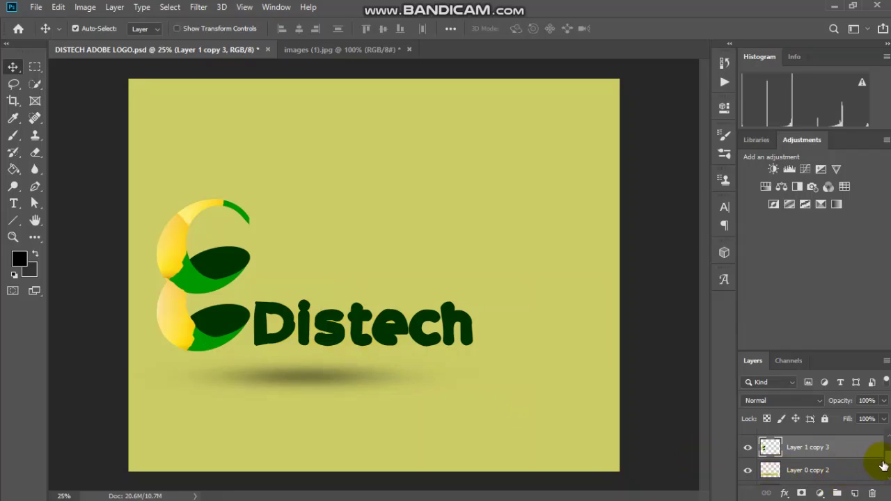
{"action": "scroll", "coordinate": [867, 423], "scroll_direction": "down", "scroll_amount": 2}
{"action": "scroll", "coordinate": [888, 441], "scroll_direction": "down", "scroll_amount": 2}
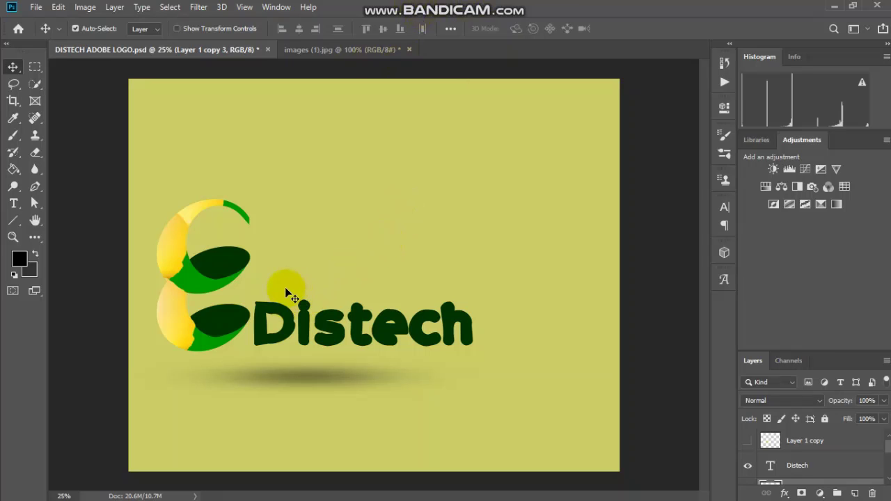
Zoom in on the logo and scroll the view to the area beneath the Distech lettering.
{"action": "key", "text": "ctrl+plus"}
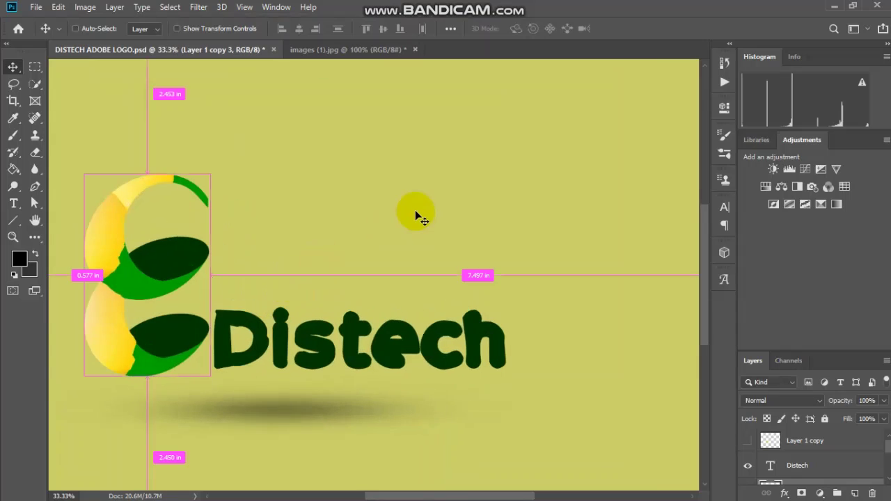
{"action": "scroll", "coordinate": [415, 212], "scroll_direction": "up", "scroll_amount": 1}
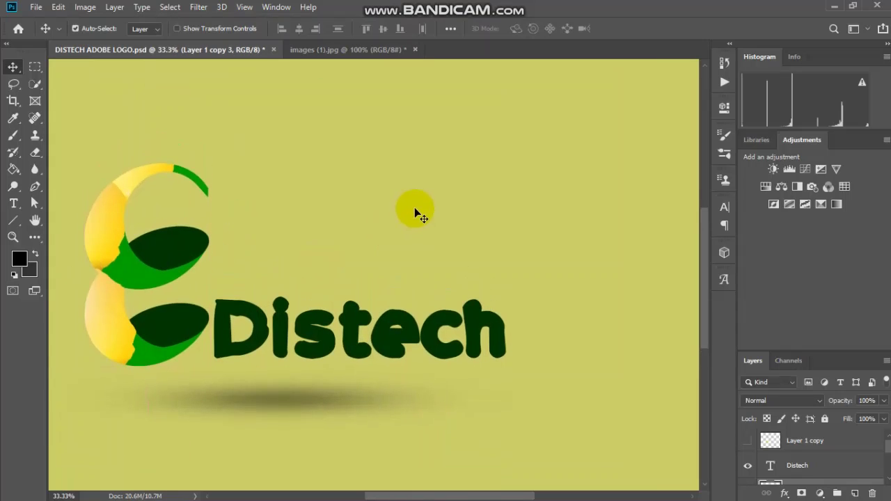
{"action": "scroll", "coordinate": [414, 209], "scroll_direction": "down", "scroll_amount": 2}
{"action": "scroll", "coordinate": [411, 209], "scroll_direction": "up", "scroll_amount": 1}
{"action": "scroll", "coordinate": [410, 209], "scroll_direction": "up", "scroll_amount": 1}
{"action": "scroll", "coordinate": [411, 209], "scroll_direction": "up", "scroll_amount": 1}
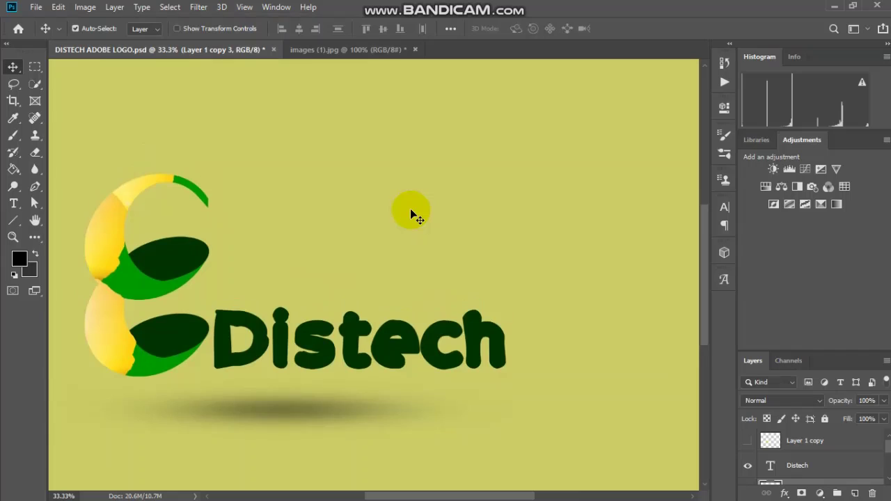
{"action": "scroll", "coordinate": [409, 209], "scroll_direction": "up", "scroll_amount": 1}
{"action": "scroll", "coordinate": [407, 212], "scroll_direction": "down", "scroll_amount": 1}
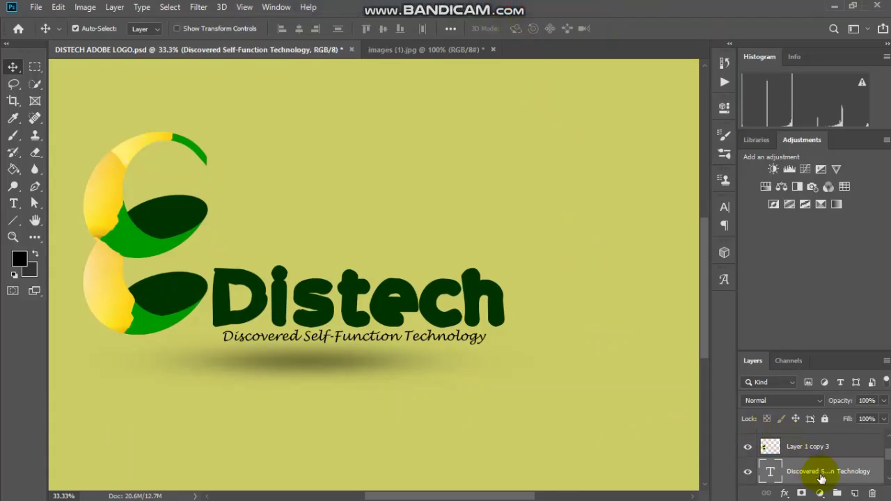
In the tagline's Blending Options, try then drop Gradient Overlay and enable Bevel & Emboss.
{"action": "right_click", "coordinate": [821, 479]}
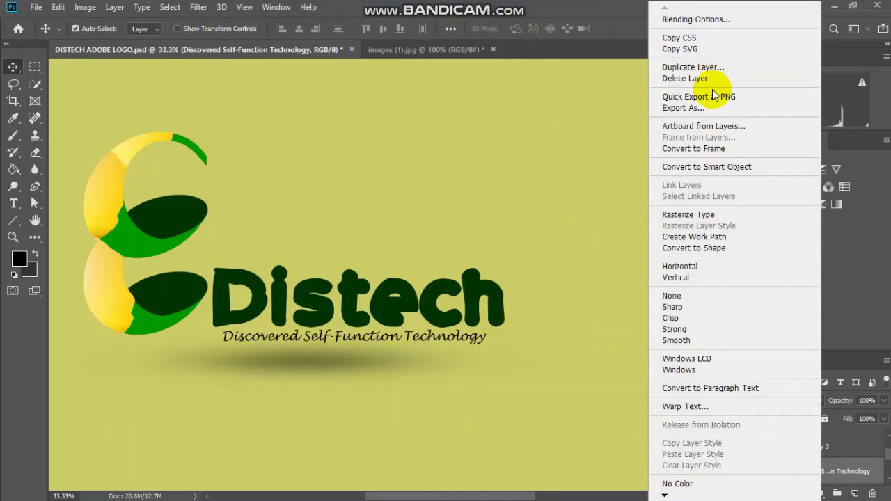
{"action": "left_click", "coordinate": [696, 20]}
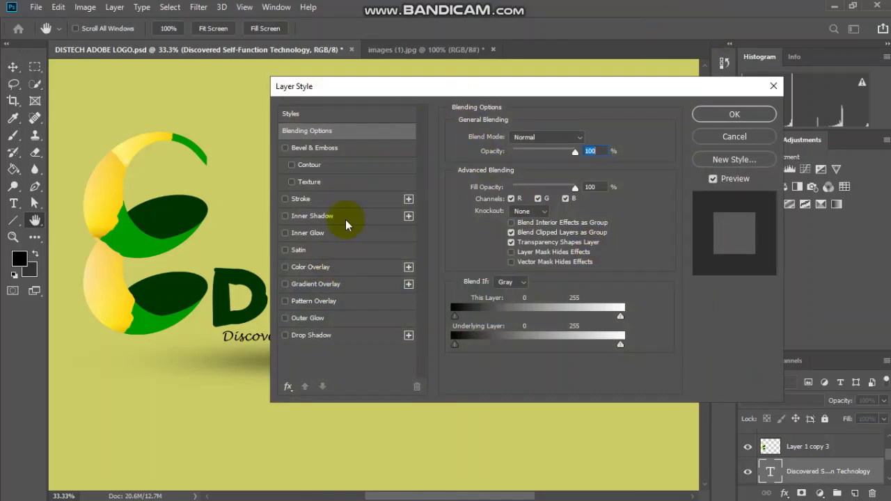
{"action": "mouse_move", "coordinate": [351, 89]}
{"action": "left_mouse_down"}
{"action": "mouse_move", "coordinate": [467, 37]}
{"action": "mouse_move", "coordinate": [425, 22]}
{"action": "left_mouse_up"}
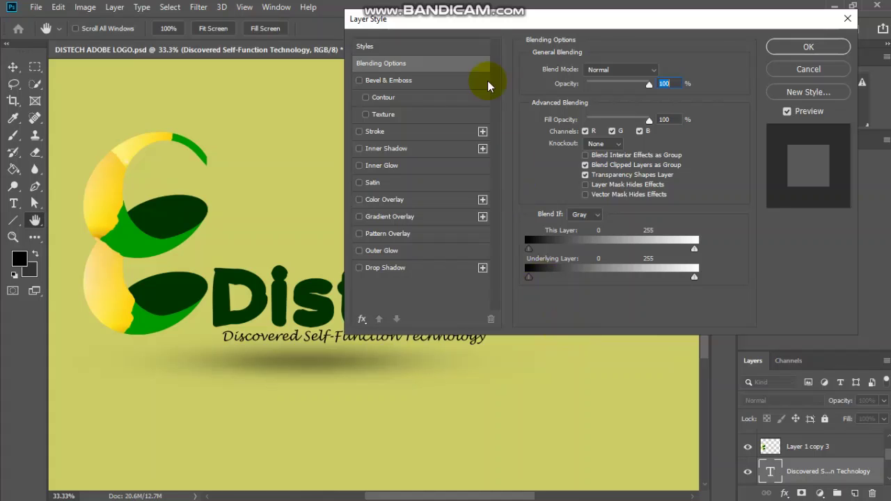
{"action": "mouse_move", "coordinate": [483, 20]}
{"action": "left_mouse_down"}
{"action": "mouse_move", "coordinate": [572, 183]}
{"action": "mouse_move", "coordinate": [536, 73]}
{"action": "left_mouse_up"}
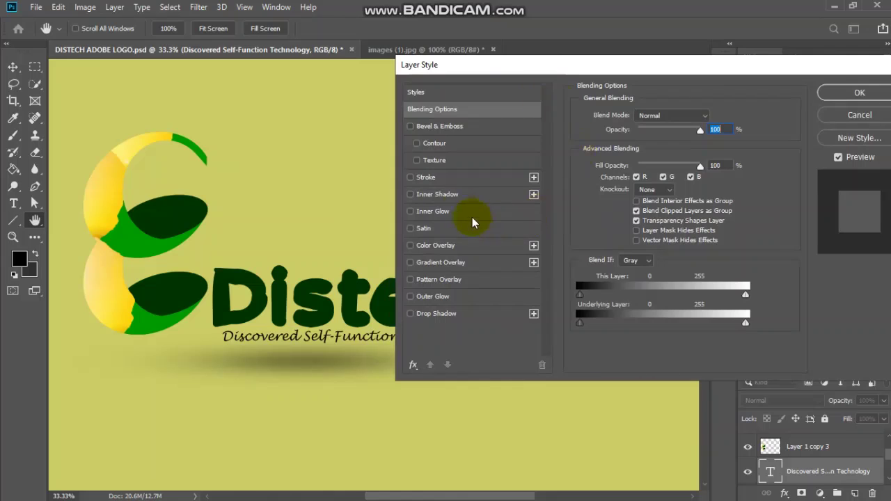
{"action": "left_click", "coordinate": [449, 263]}
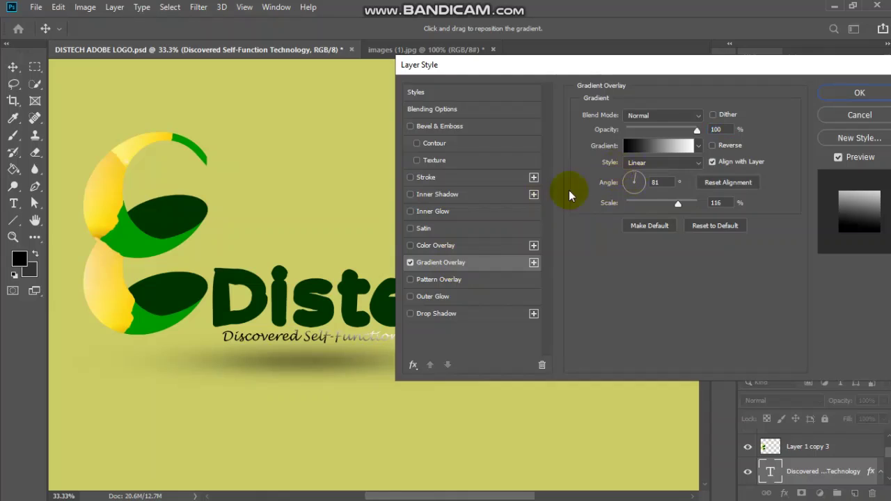
{"action": "left_click", "coordinate": [410, 263]}
{"action": "left_click", "coordinate": [457, 128]}
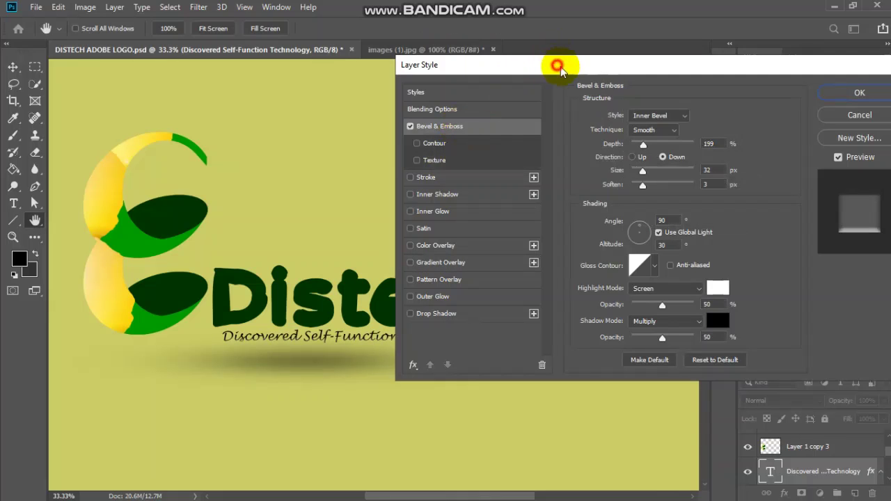
Zoom to 66.7%, set the bevel Shadow colour to white, and raise Depth to 1000%.
{"action": "mouse_move", "coordinate": [556, 67]}
{"action": "left_mouse_down"}
{"action": "mouse_move", "coordinate": [635, 49]}
{"action": "mouse_move", "coordinate": [672, 109]}
{"action": "left_mouse_up"}
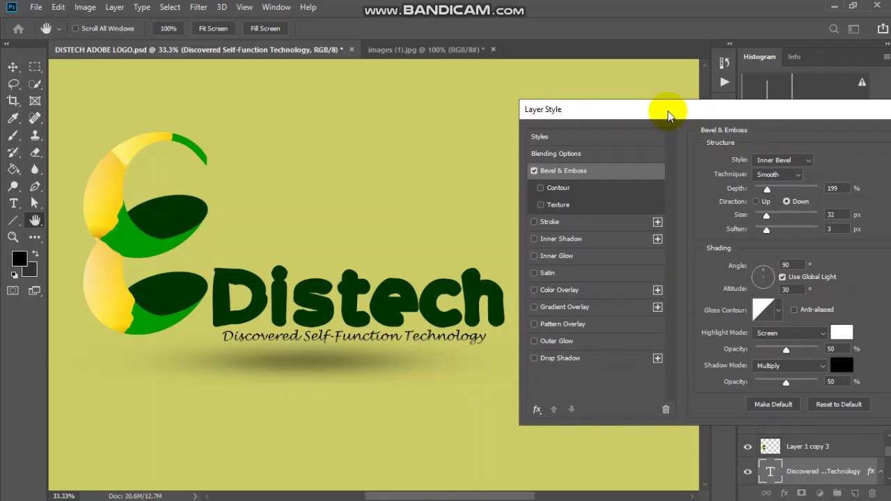
{"action": "key", "text": "ctrl+plus"}
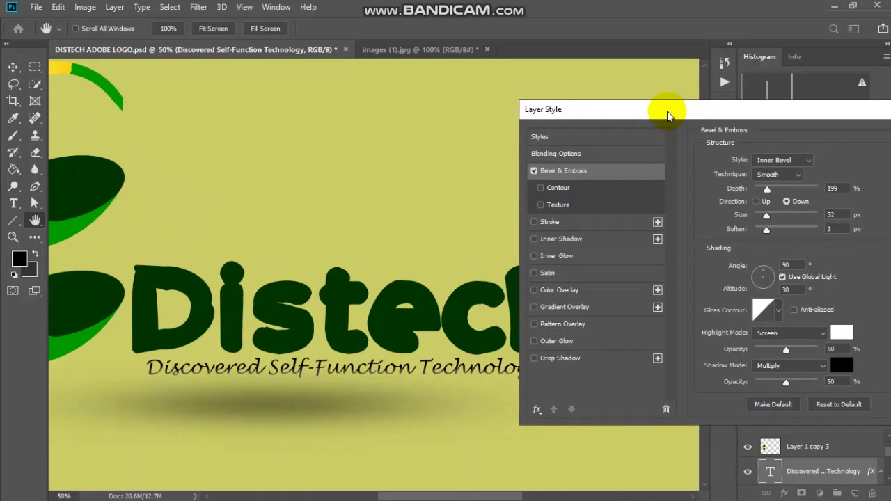
{"action": "key", "text": "ctrl+plus"}
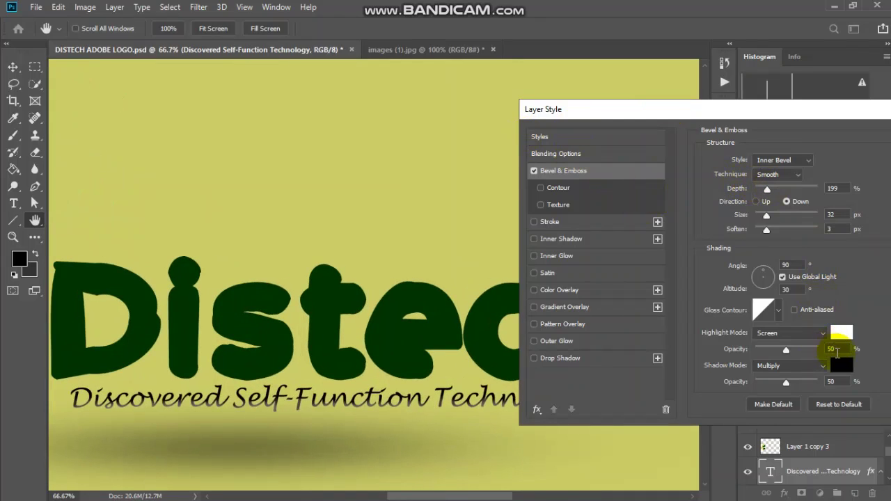
{"action": "left_click", "coordinate": [842, 365]}
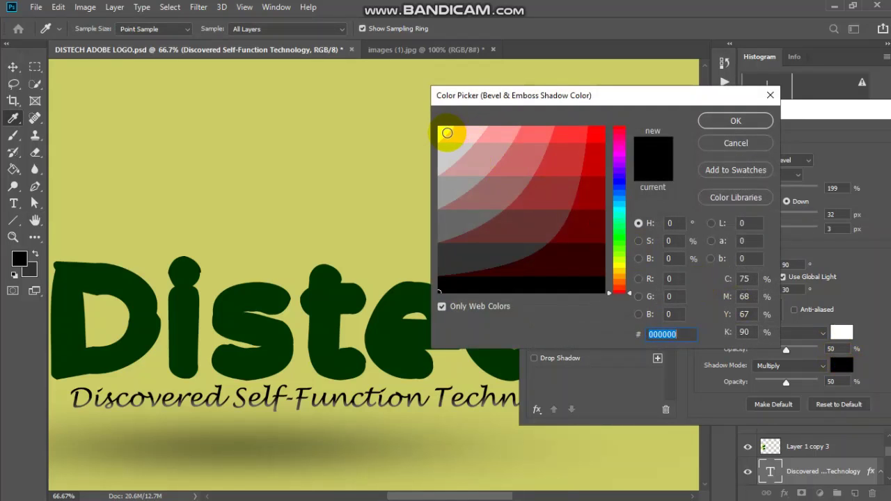
{"action": "left_click", "coordinate": [447, 132]}
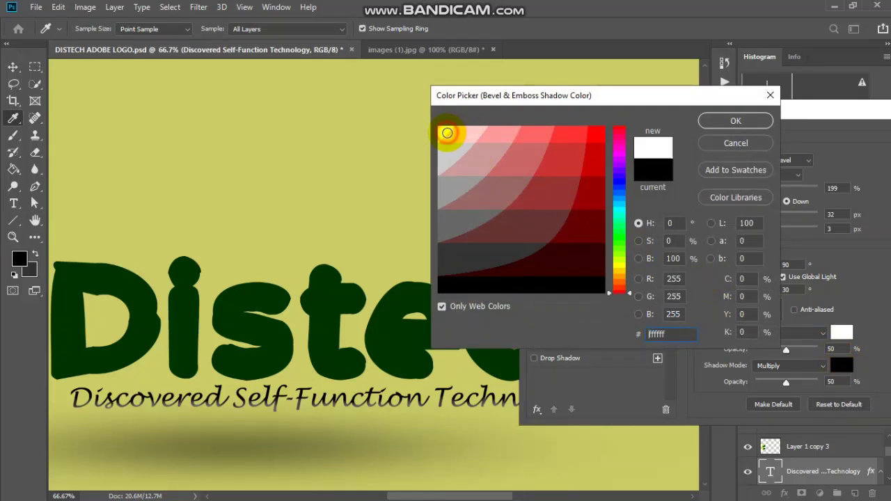
{"action": "left_click", "coordinate": [736, 121]}
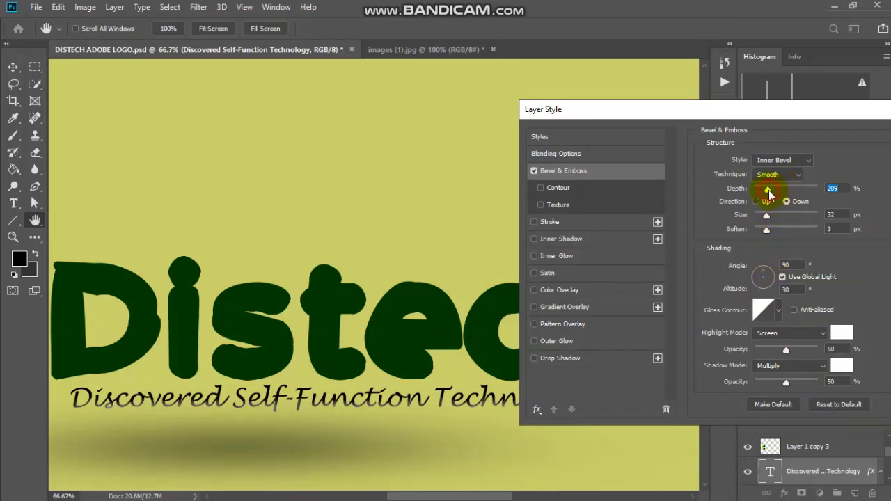
{"action": "left_click_drag", "start_coordinate": [778, 190], "coordinate": [822, 198]}
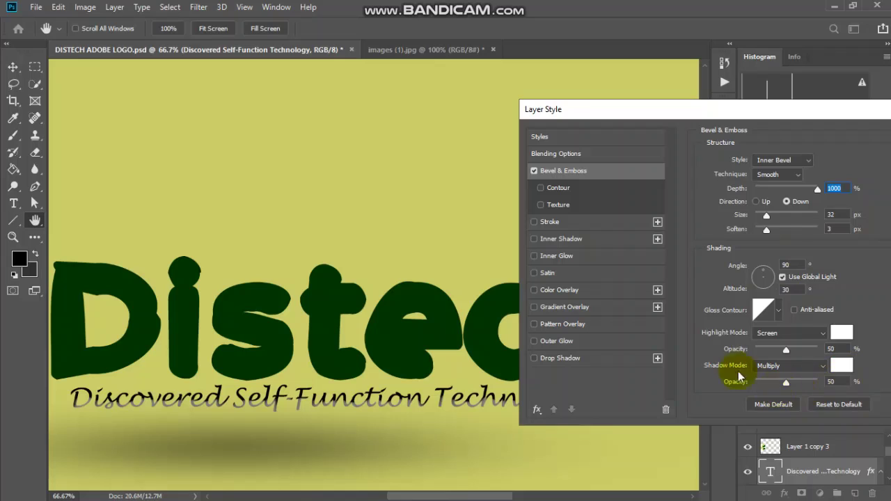
Enable Contour on the tagline bevel, trying a grey noise Texture but turning it back off.
{"action": "left_click", "coordinate": [566, 193]}
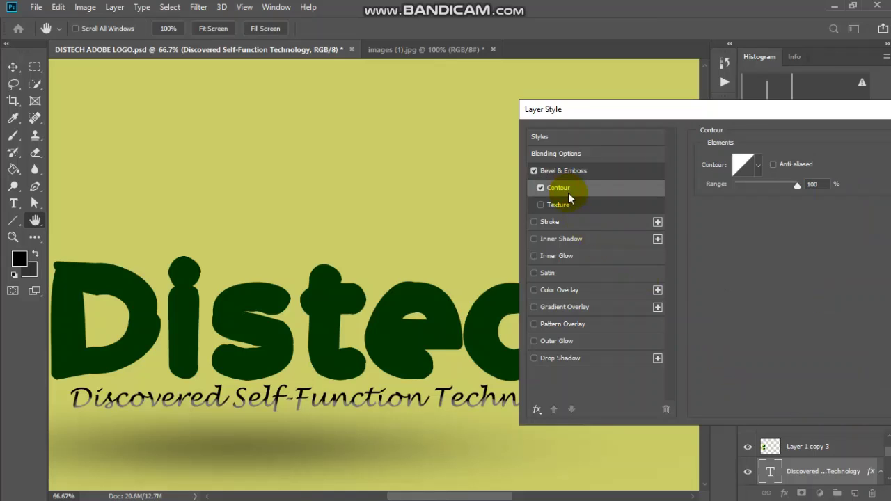
{"action": "left_click", "coordinate": [571, 203]}
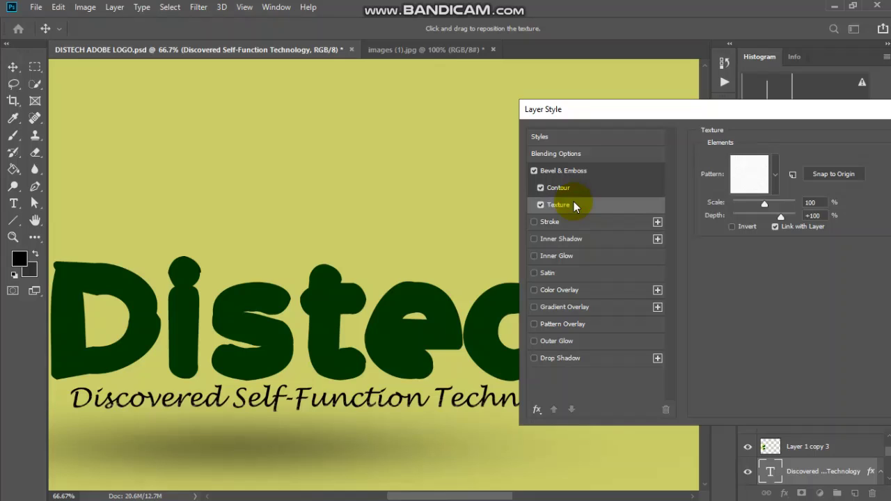
{"action": "left_click", "coordinate": [777, 173]}
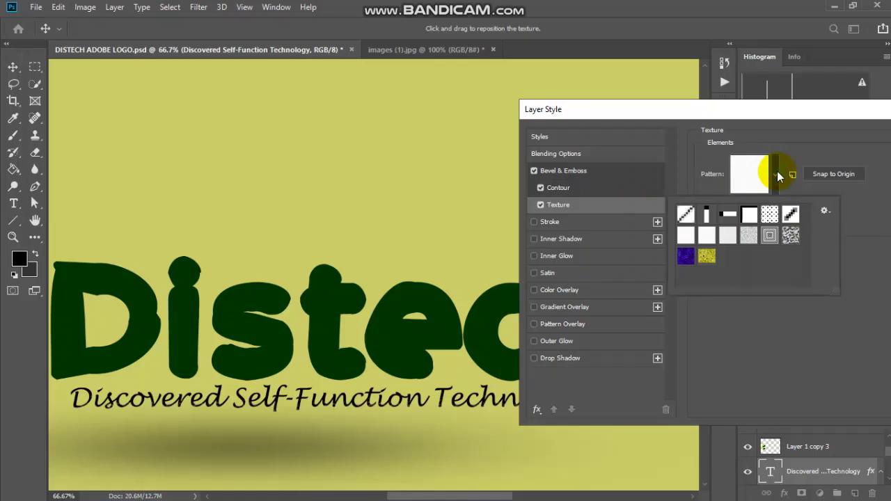
{"action": "left_click", "coordinate": [748, 236]}
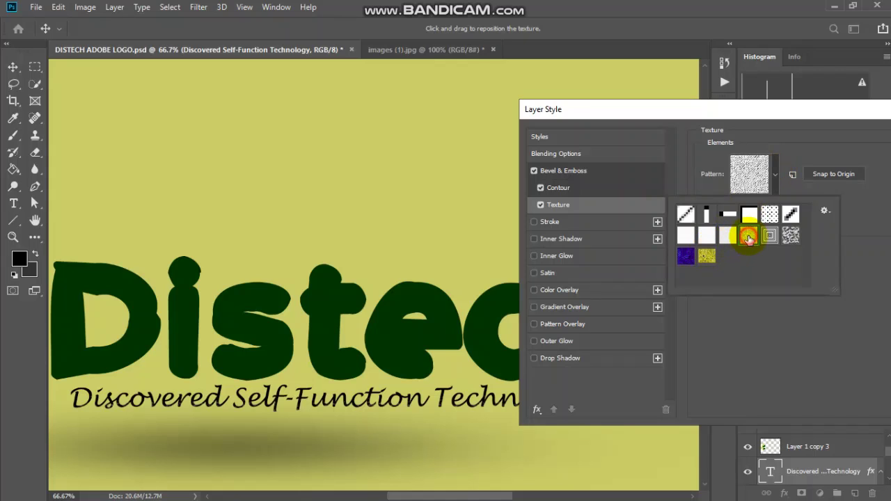
{"action": "left_click", "coordinate": [793, 183]}
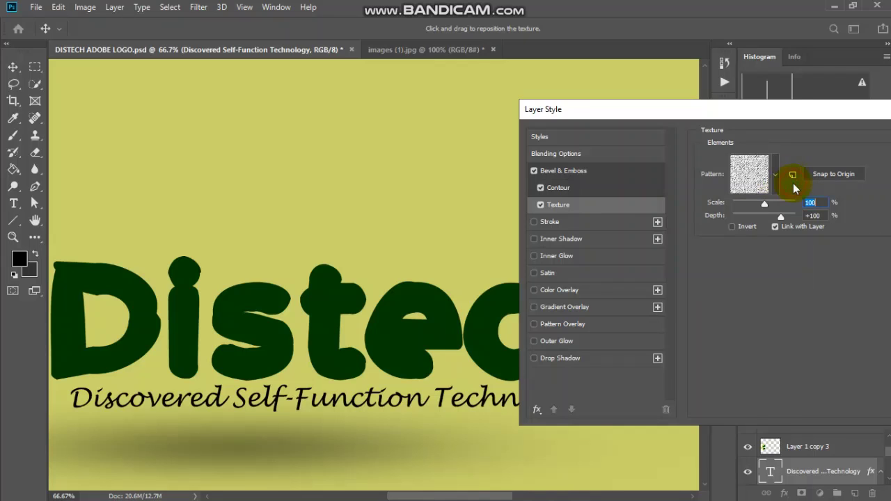
{"action": "left_click", "coordinate": [542, 205]}
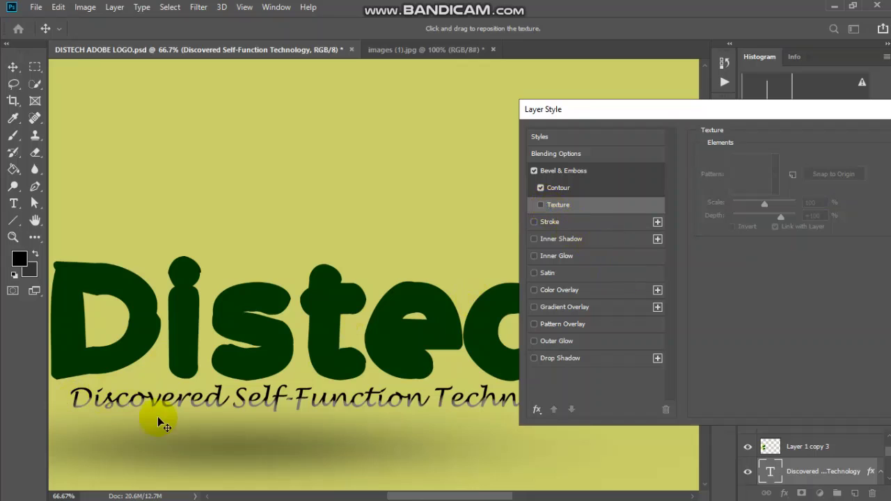
{"action": "left_click_drag", "start_coordinate": [633, 109], "coordinate": [286, 121]}
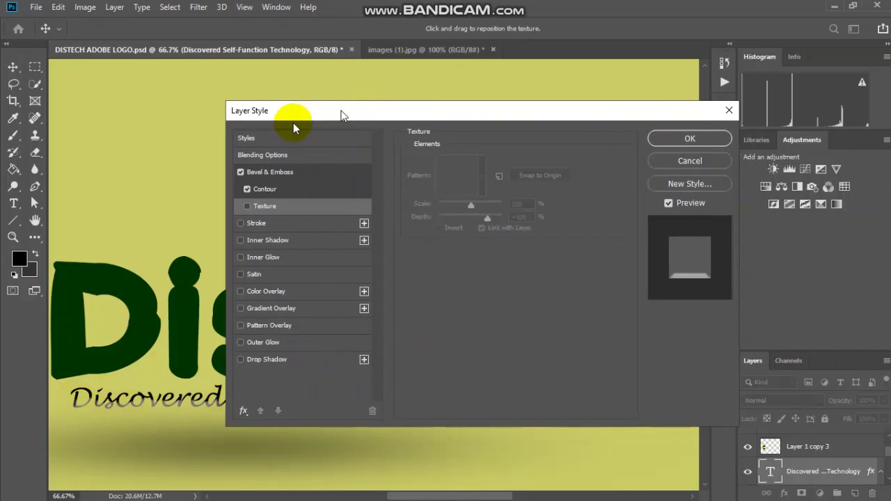
{"action": "left_click", "coordinate": [619, 150]}
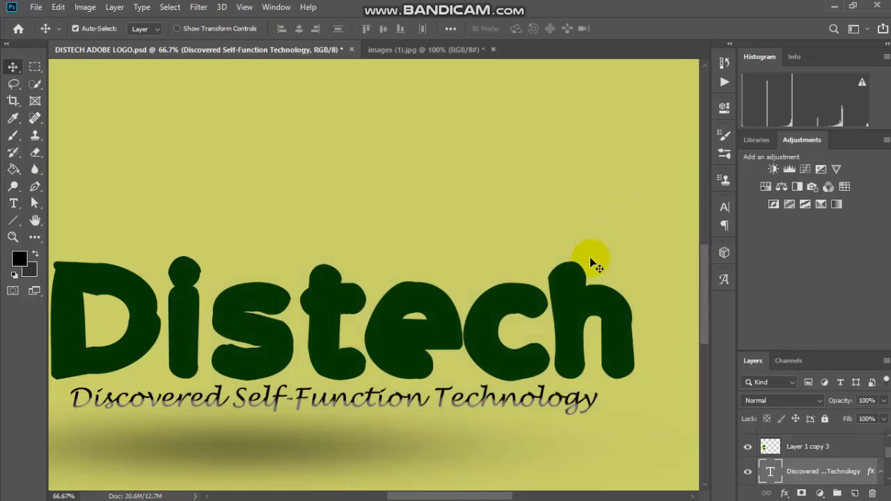
{"action": "scroll", "coordinate": [590, 265], "scroll_direction": "down", "scroll_amount": 1}
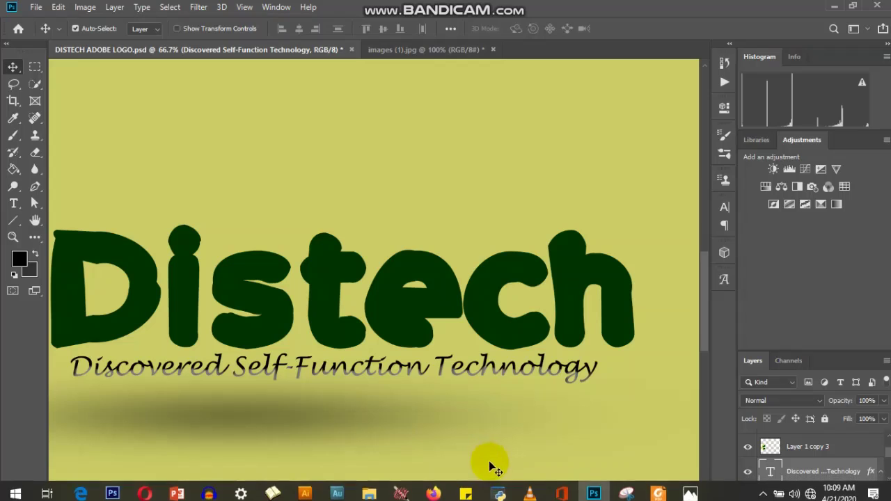
{"action": "left_click_drag", "start_coordinate": [474, 499], "coordinate": [464, 500]}
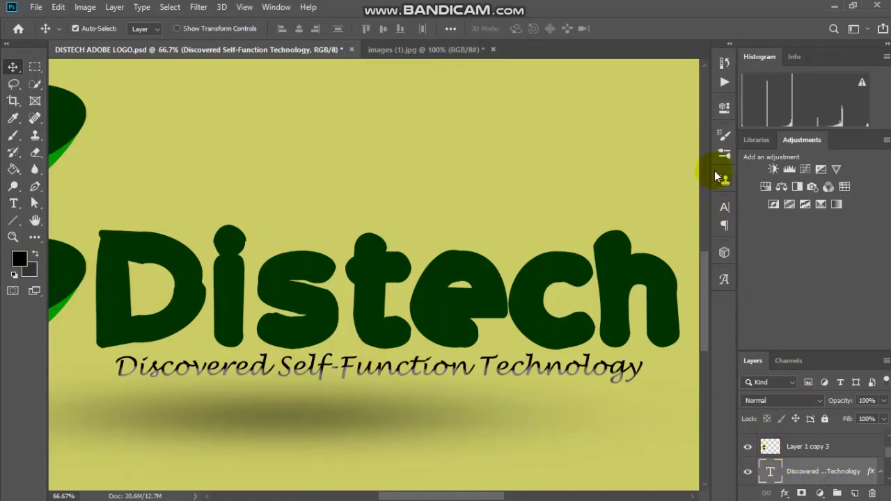
Open the tagline's text Color Picker and try several greens, including #336600.
{"action": "left_click", "coordinate": [721, 112]}
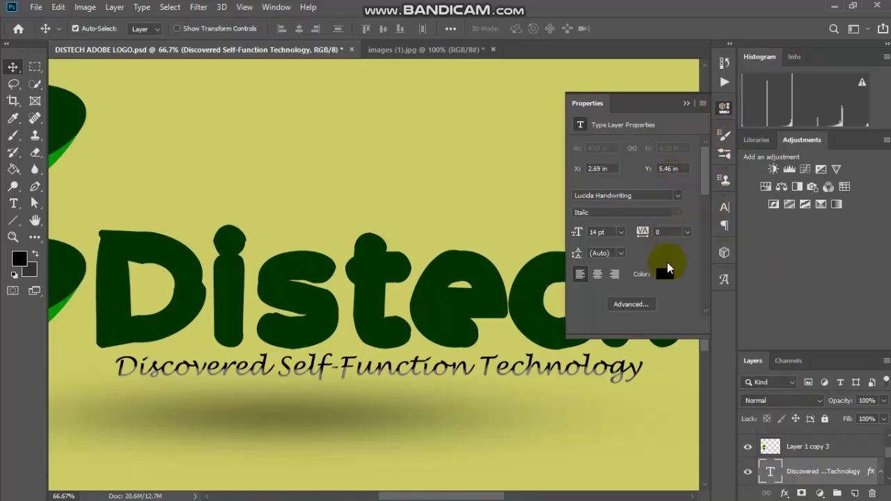
{"action": "left_click", "coordinate": [665, 274]}
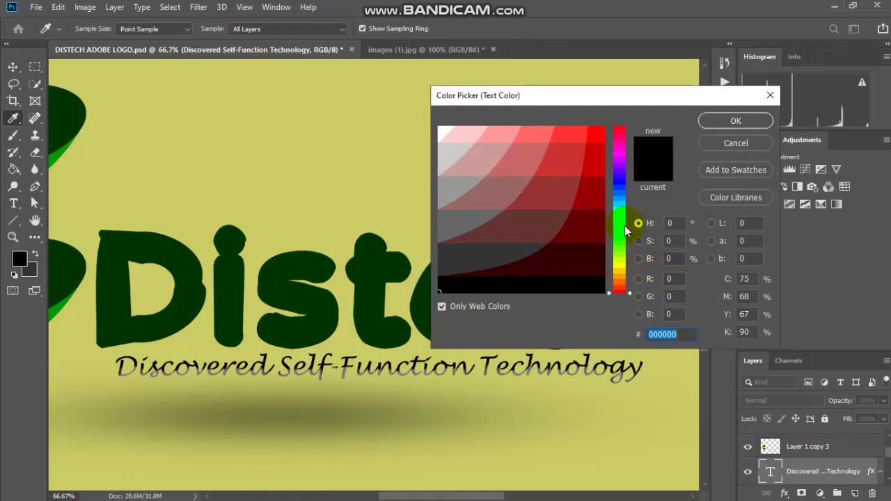
{"action": "left_click", "coordinate": [624, 243]}
{"action": "left_click", "coordinate": [593, 258]}
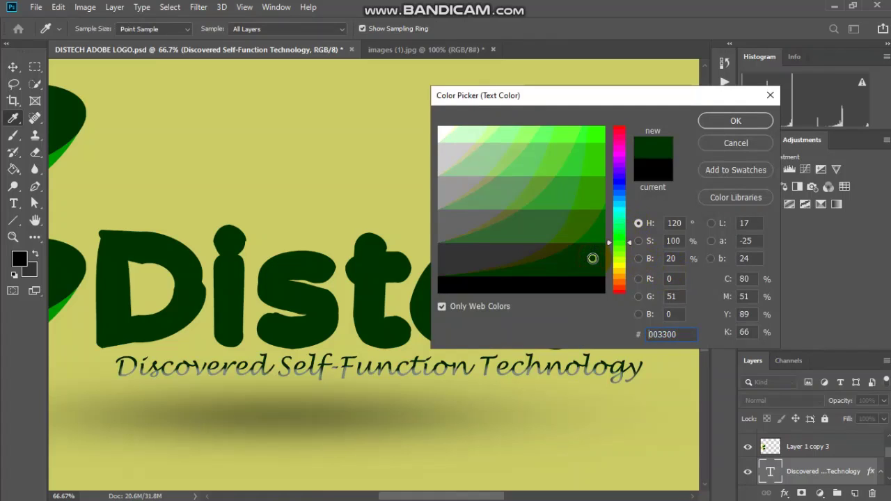
{"action": "left_click", "coordinate": [578, 277]}
{"action": "left_click", "coordinate": [578, 234]}
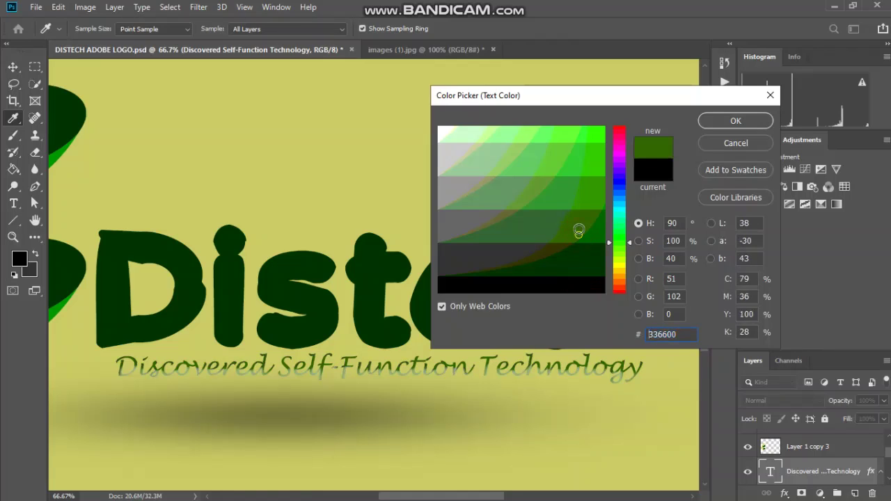
{"action": "left_click", "coordinate": [580, 220]}
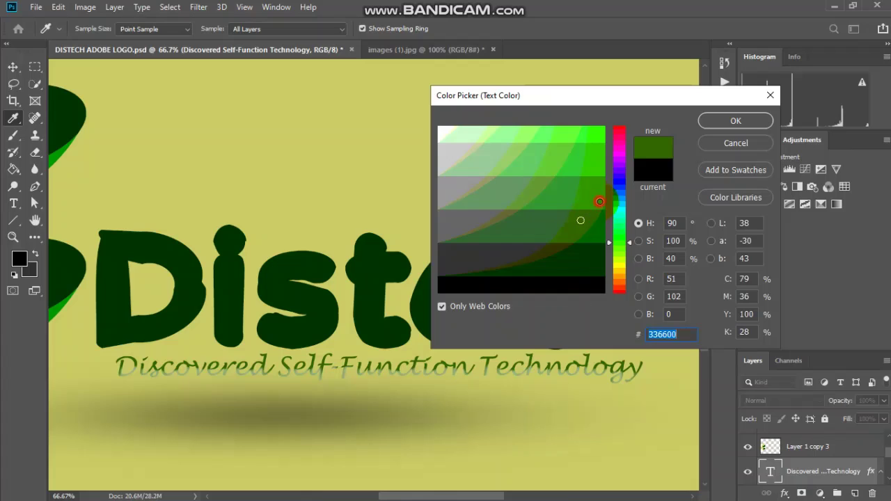
Test brighter green, maroon and blue hues, then settle on #006600 and confirm.
{"action": "left_click", "coordinate": [599, 201]}
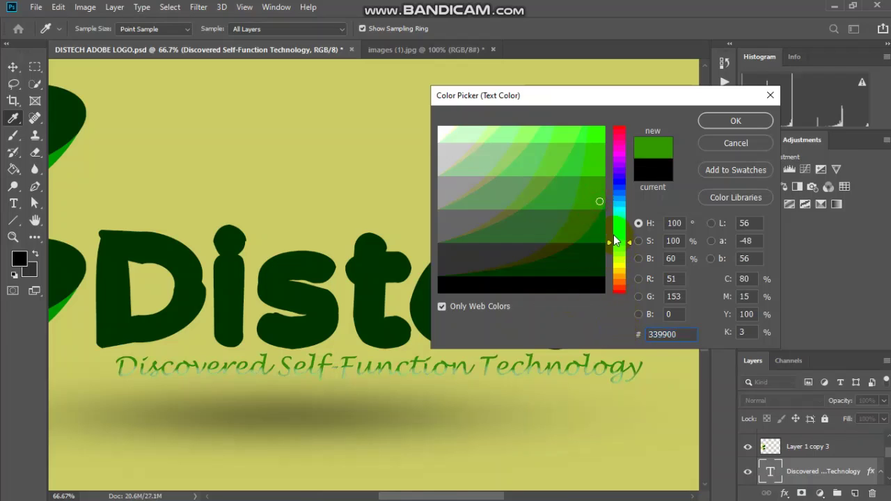
{"action": "left_click", "coordinate": [595, 234]}
{"action": "left_click", "coordinate": [672, 222]}
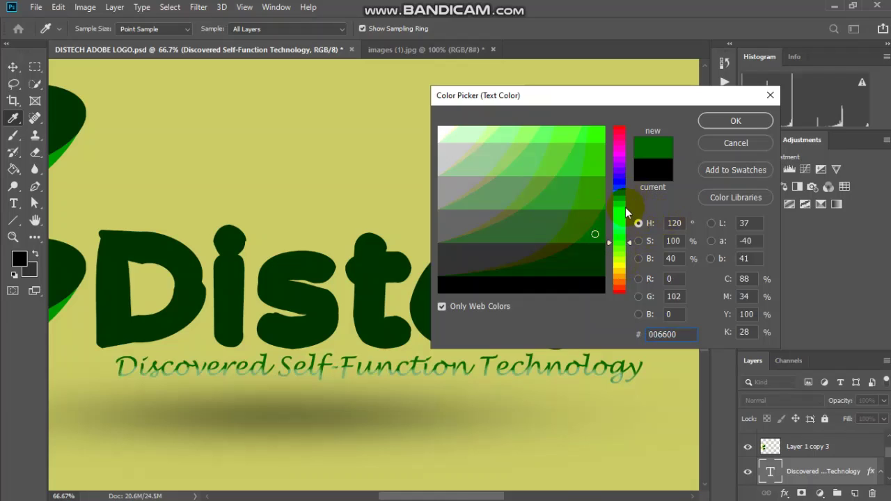
{"action": "left_click", "coordinate": [622, 140]}
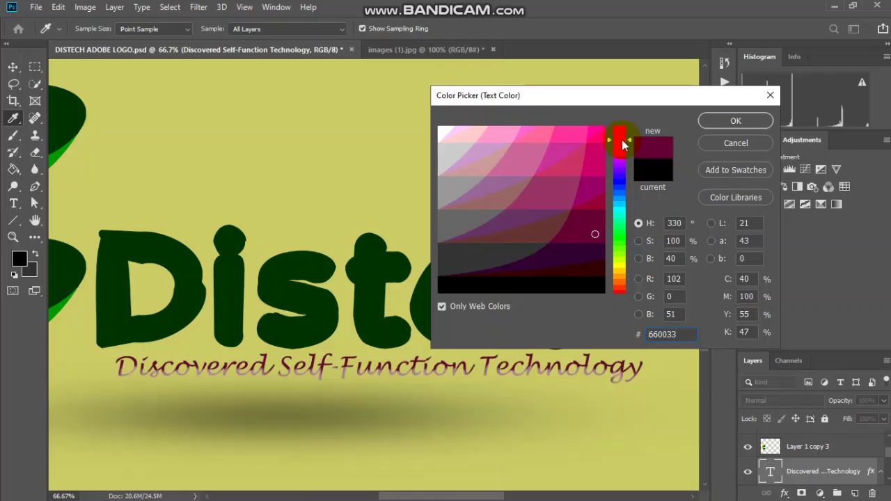
{"action": "left_click_drag", "start_coordinate": [615, 180], "coordinate": [619, 203]}
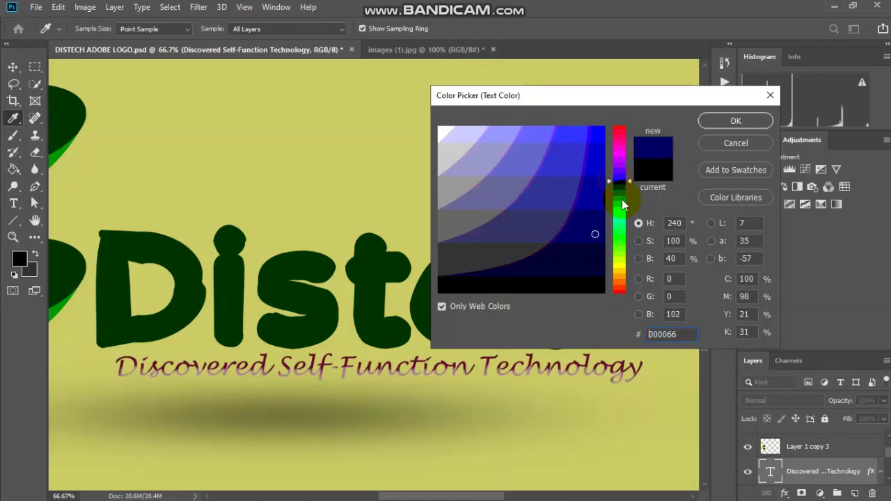
{"action": "left_click", "coordinate": [621, 227]}
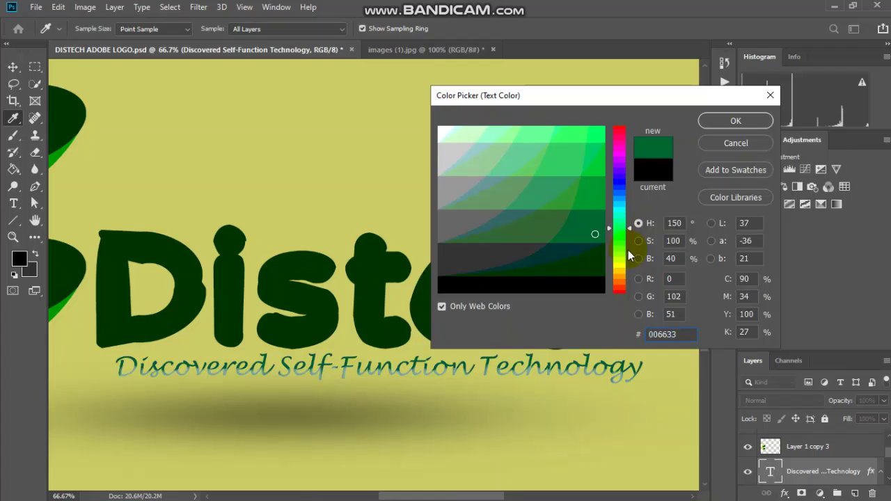
{"action": "left_click", "coordinate": [621, 238]}
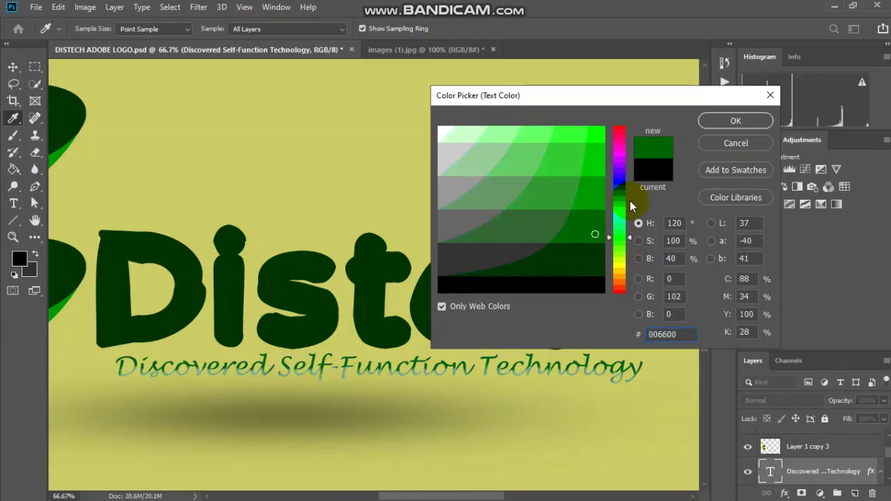
{"action": "left_click", "coordinate": [708, 124]}
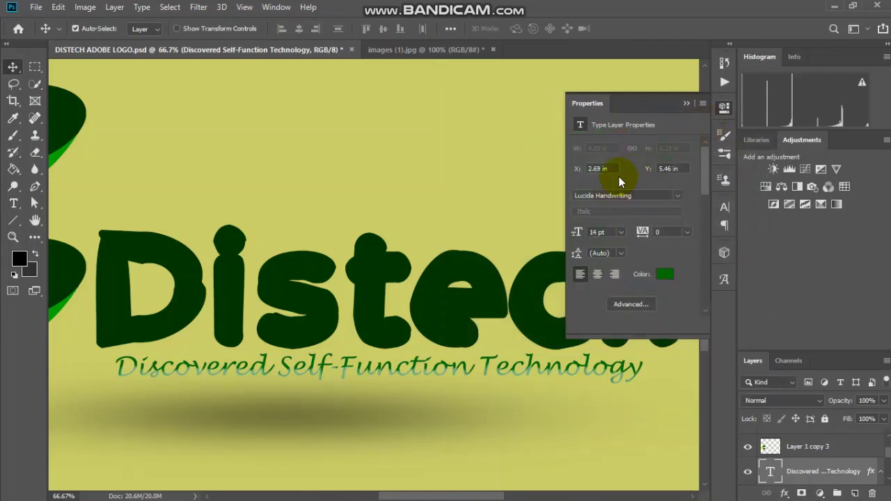
Close the type Properties panel, zoom in and pan right across the Distech lettering.
{"action": "left_click", "coordinate": [724, 112]}
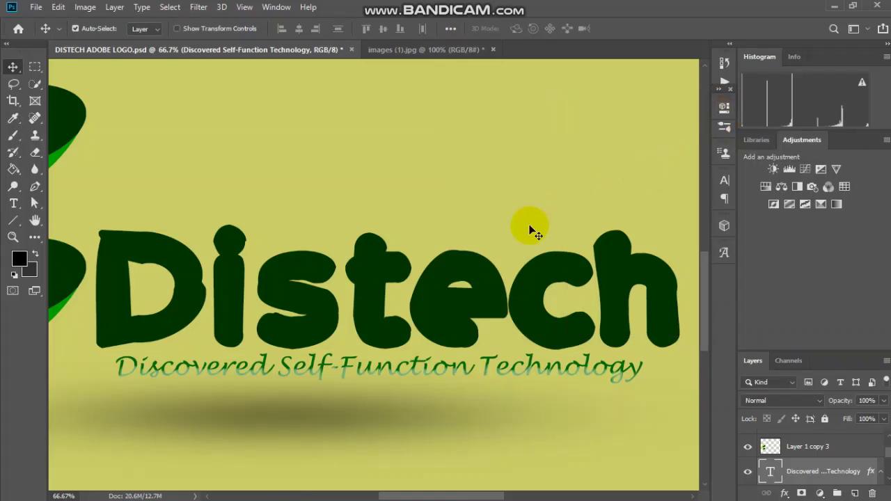
{"action": "scroll", "coordinate": [530, 257], "scroll_direction": "down", "scroll_amount": 2}
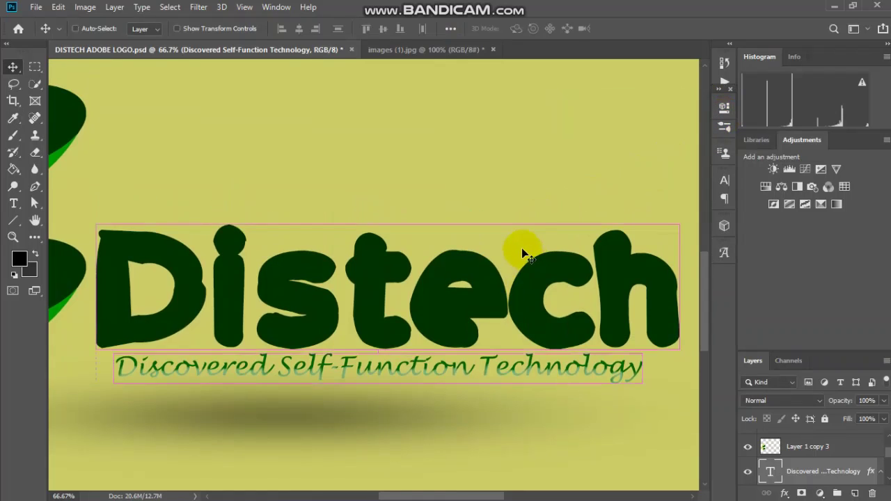
{"action": "key", "text": "ctrl+plus"}
{"action": "scroll", "coordinate": [520, 239], "scroll_direction": "down", "scroll_amount": 2}
{"action": "scroll", "coordinate": [522, 238], "scroll_direction": "down", "scroll_amount": 1}
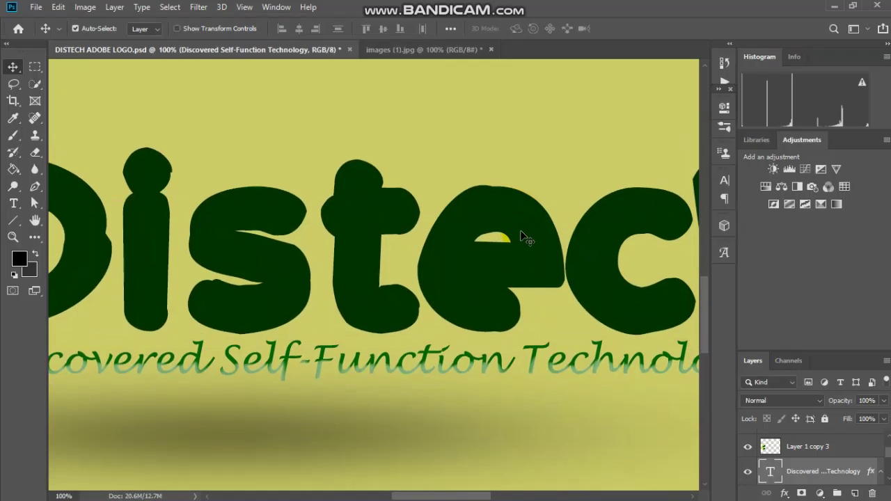
{"action": "scroll", "coordinate": [529, 239], "scroll_direction": "right", "scroll_amount": 2}
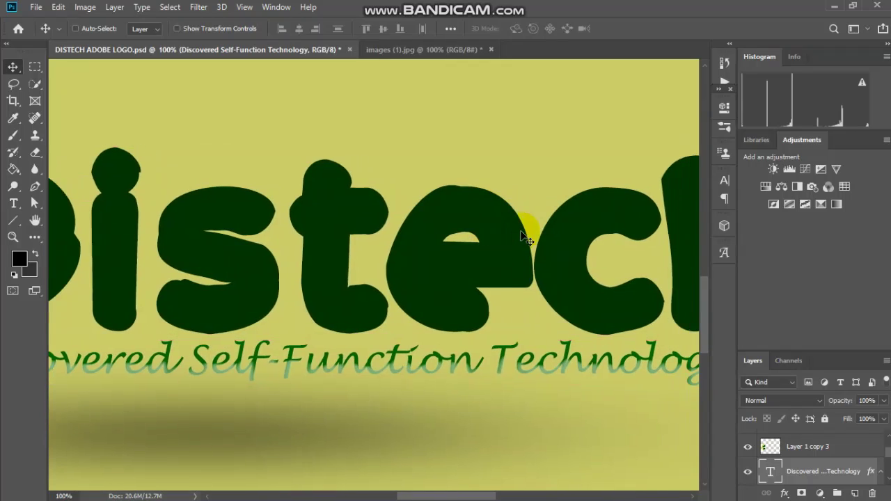
{"action": "scroll", "coordinate": [531, 238], "scroll_direction": "right", "scroll_amount": 1}
{"action": "scroll", "coordinate": [527, 235], "scroll_direction": "right", "scroll_amount": 1}
{"action": "scroll", "coordinate": [528, 235], "scroll_direction": "right", "scroll_amount": 2}
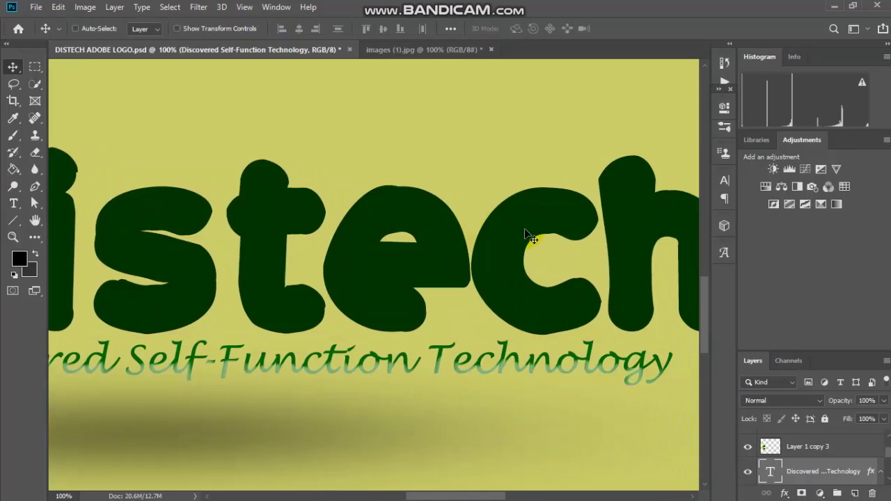
{"action": "scroll", "coordinate": [528, 236], "scroll_direction": "right", "scroll_amount": 3}
{"action": "scroll", "coordinate": [529, 236], "scroll_direction": "right", "scroll_amount": 3}
{"action": "scroll", "coordinate": [529, 235], "scroll_direction": "right", "scroll_amount": 2}
{"action": "scroll", "coordinate": [531, 231], "scroll_direction": "right", "scroll_amount": 1}
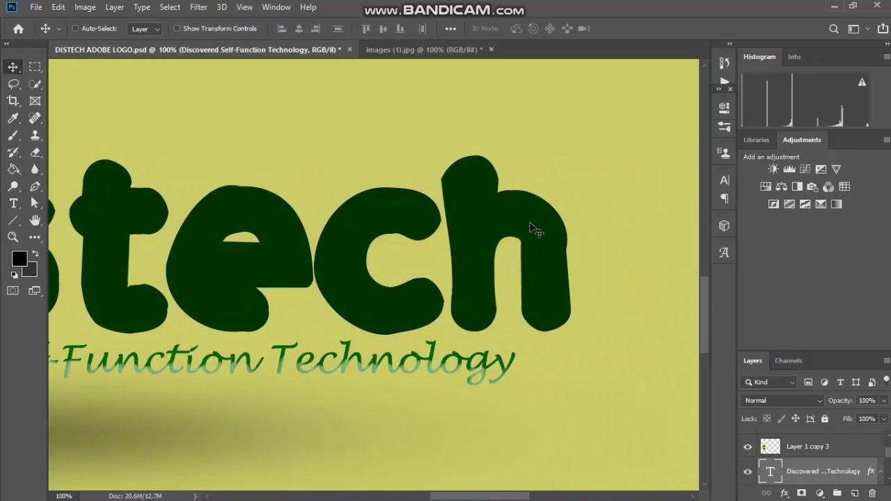
Pan back left across the leaf logo, then zoom out to view more of it.
{"action": "scroll", "coordinate": [530, 224], "scroll_direction": "left", "scroll_amount": 3}
{"action": "scroll", "coordinate": [531, 225], "scroll_direction": "left", "scroll_amount": 2}
{"action": "scroll", "coordinate": [533, 226], "scroll_direction": "left", "scroll_amount": 5}
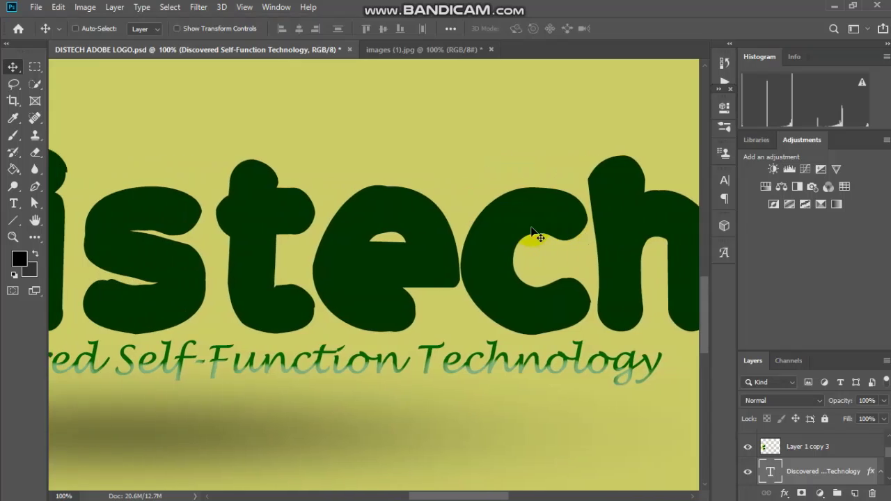
{"action": "scroll", "coordinate": [536, 225], "scroll_direction": "left", "scroll_amount": 1}
{"action": "scroll", "coordinate": [536, 226], "scroll_direction": "left", "scroll_amount": 4}
{"action": "scroll", "coordinate": [537, 226], "scroll_direction": "left", "scroll_amount": 3}
{"action": "scroll", "coordinate": [539, 226], "scroll_direction": "left", "scroll_amount": 3}
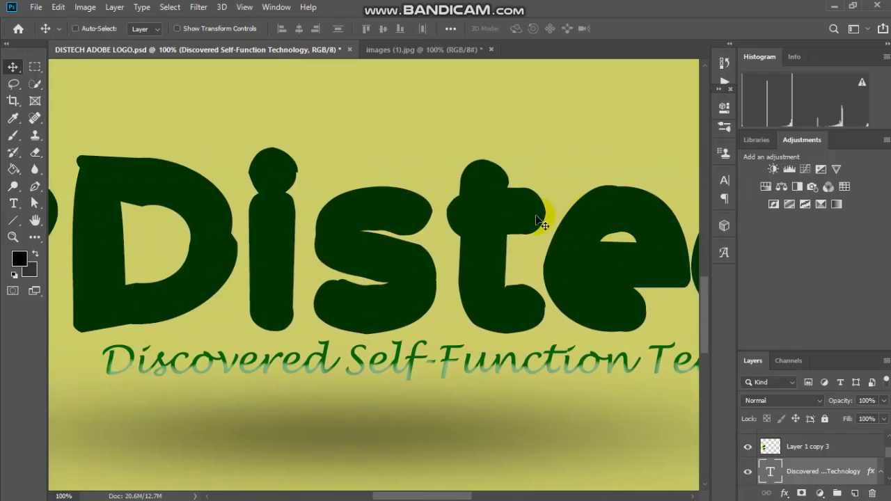
{"action": "scroll", "coordinate": [543, 227], "scroll_direction": "left", "scroll_amount": 4}
{"action": "scroll", "coordinate": [545, 226], "scroll_direction": "left", "scroll_amount": 3}
{"action": "scroll", "coordinate": [557, 228], "scroll_direction": "left", "scroll_amount": 4}
{"action": "scroll", "coordinate": [557, 226], "scroll_direction": "left", "scroll_amount": 6}
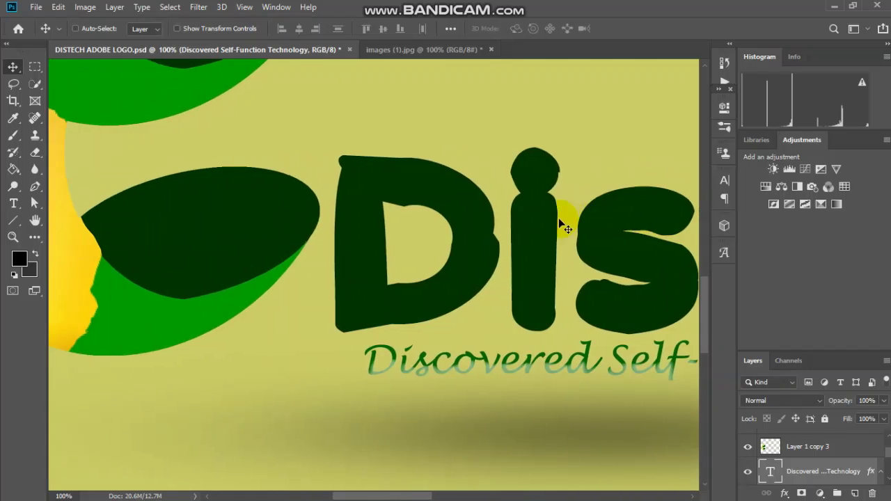
{"action": "scroll", "coordinate": [561, 226], "scroll_direction": "left", "scroll_amount": 3}
{"action": "scroll", "coordinate": [559, 221], "scroll_direction": "left", "scroll_amount": 2}
{"action": "scroll", "coordinate": [559, 221], "scroll_direction": "left", "scroll_amount": 1}
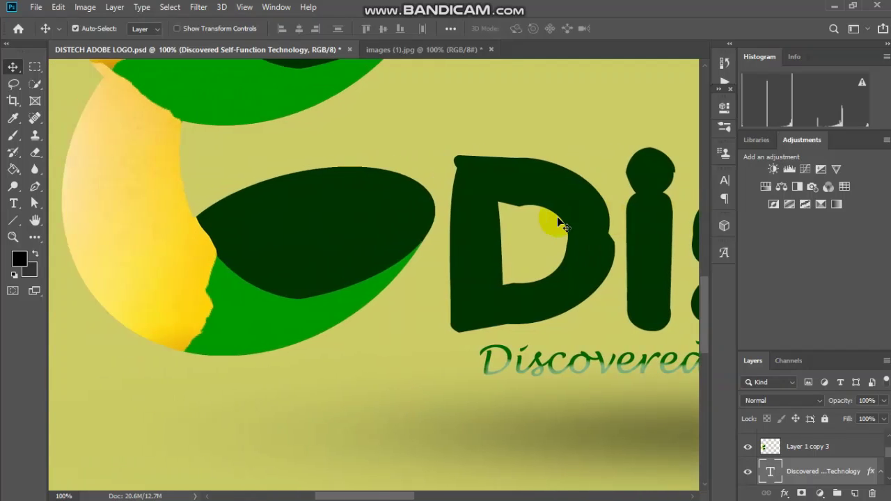
{"action": "key", "text": "ctrl+minus"}
{"action": "key", "text": "ctrl+minus"}
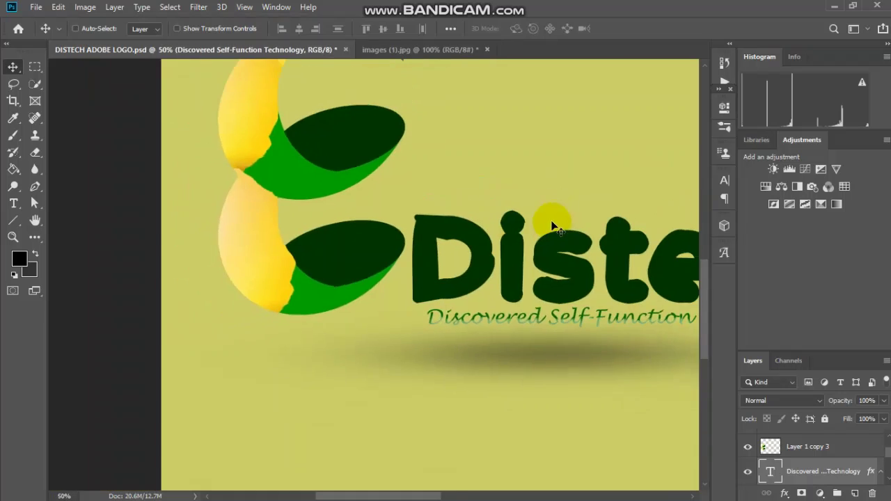
{"action": "key", "text": "ctrl+minus"}
{"action": "scroll", "coordinate": [233, 300], "scroll_direction": "up", "scroll_amount": 2}
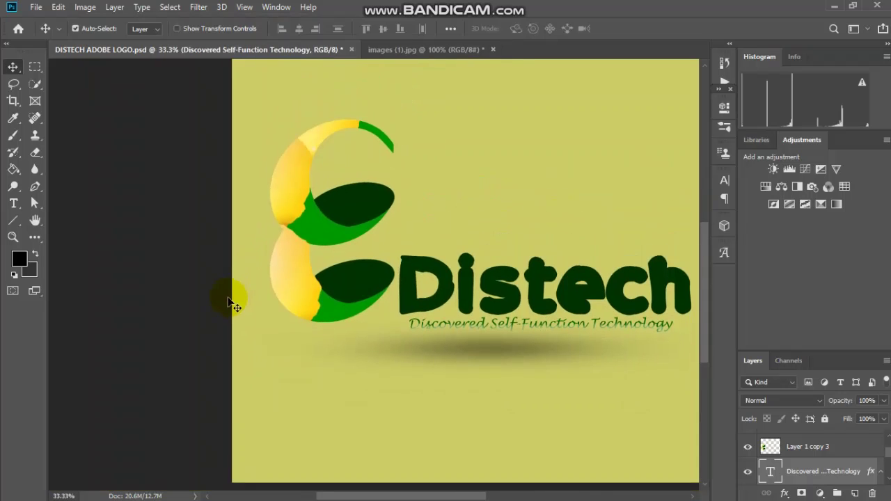
{"action": "key", "text": "ctrl+plus"}
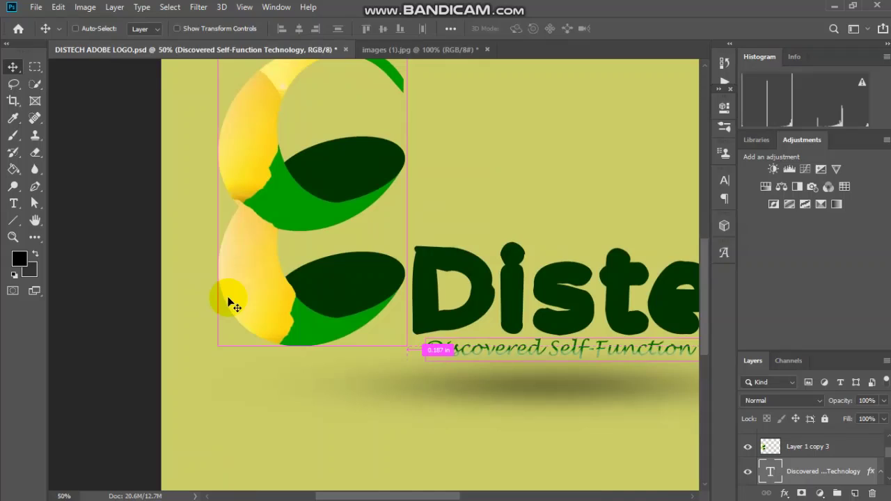
{"action": "left_click", "coordinate": [233, 304]}
{"action": "left_click", "coordinate": [257, 259]}
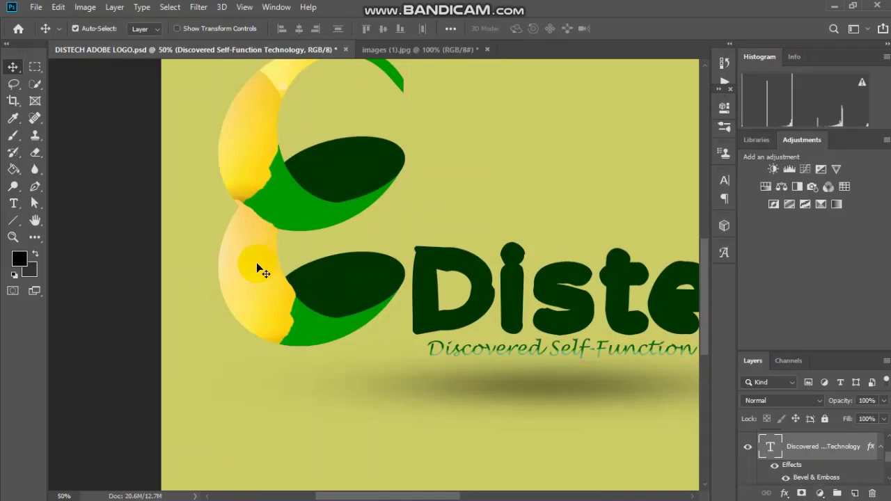
{"action": "left_click", "coordinate": [410, 303]}
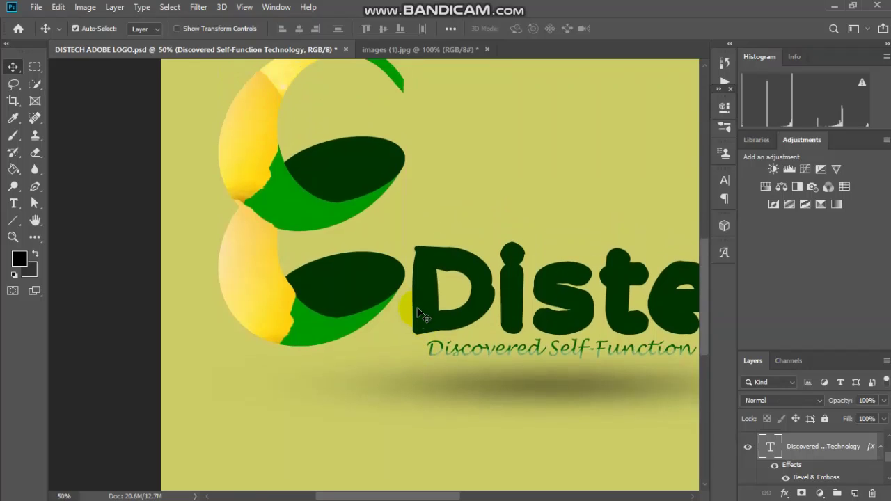
{"action": "scroll", "coordinate": [420, 313], "scroll_direction": "down", "scroll_amount": 2}
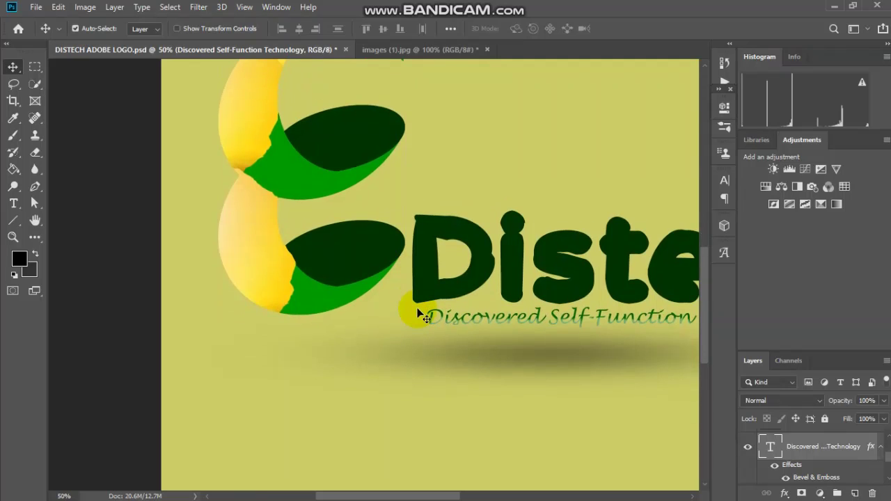
{"action": "scroll", "coordinate": [419, 313], "scroll_direction": "up", "scroll_amount": 2}
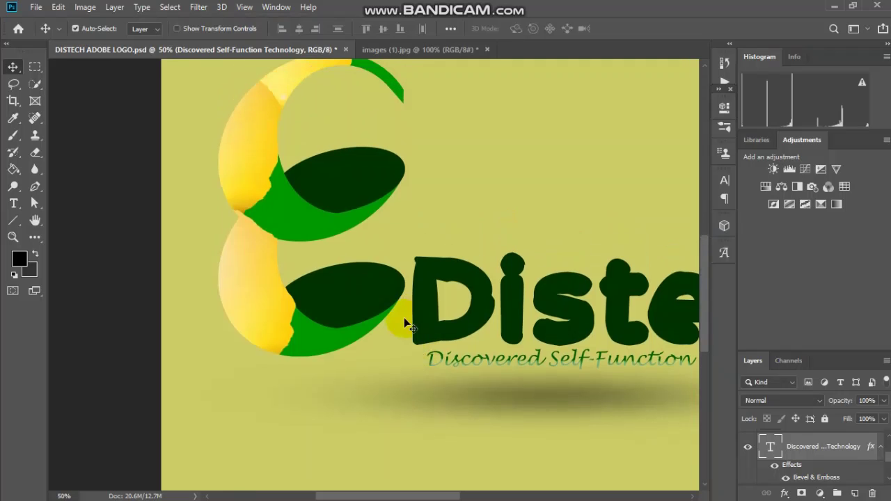
{"action": "scroll", "coordinate": [404, 317], "scroll_direction": "down", "scroll_amount": 1}
{"action": "scroll", "coordinate": [405, 316], "scroll_direction": "down", "scroll_amount": 1}
{"action": "scroll", "coordinate": [406, 314], "scroll_direction": "down", "scroll_amount": 1}
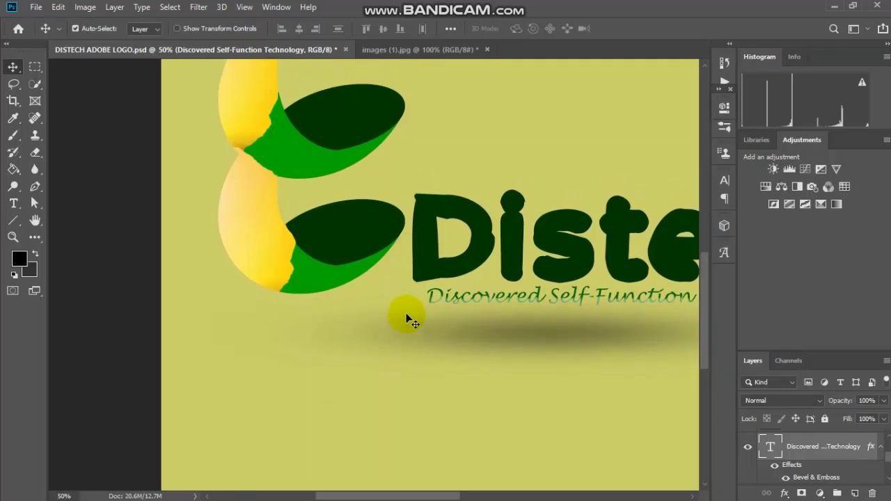
{"action": "key", "text": "ctrl+minus"}
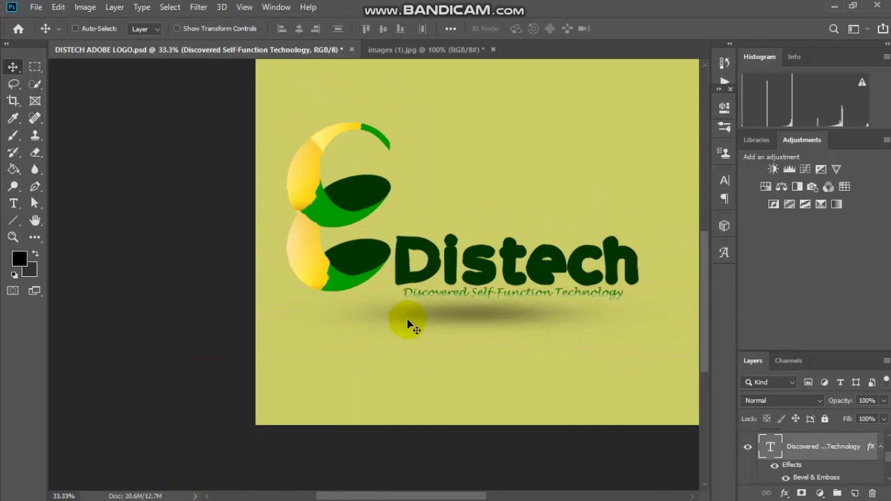
{"action": "key", "text": "ctrl+minus"}
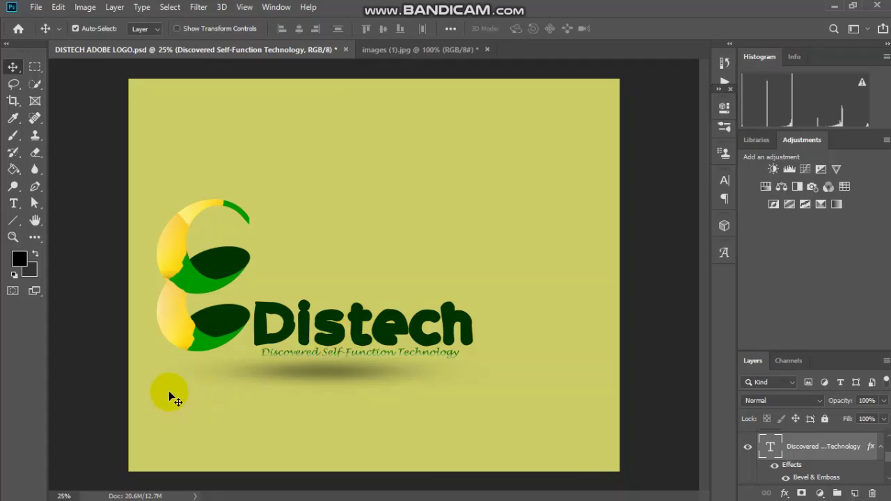
{"action": "key", "text": "ctrl+plus"}
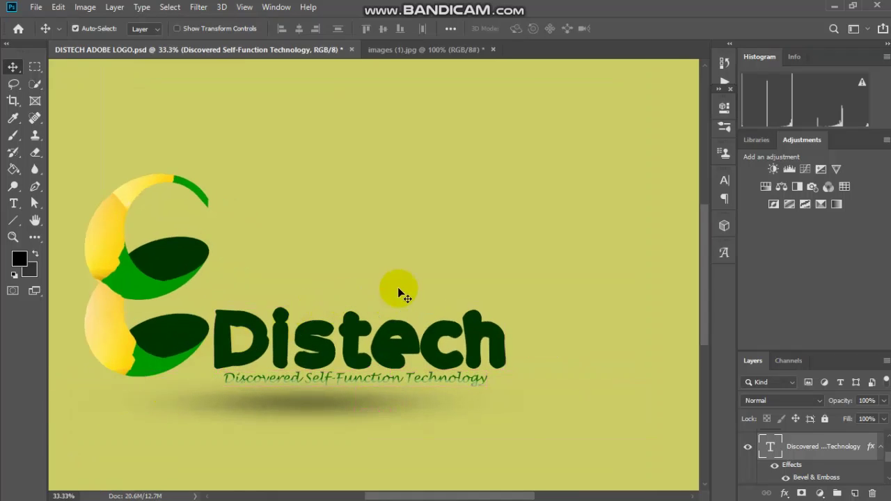
{"action": "scroll", "coordinate": [398, 287], "scroll_direction": "down", "scroll_amount": 2}
{"action": "scroll", "coordinate": [407, 307], "scroll_direction": "up", "scroll_amount": 1}
{"action": "scroll", "coordinate": [403, 313], "scroll_direction": "up", "scroll_amount": 2}
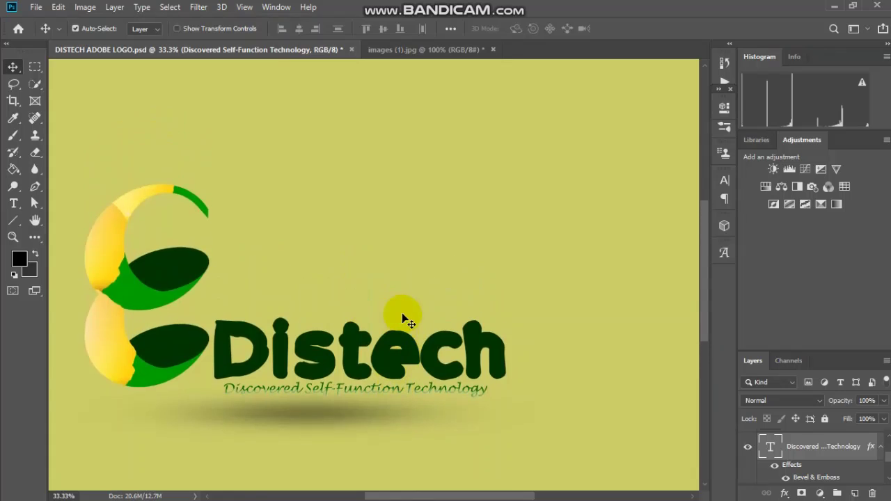
{"action": "scroll", "coordinate": [404, 317], "scroll_direction": "up", "scroll_amount": 2}
{"action": "scroll", "coordinate": [404, 313], "scroll_direction": "down", "scroll_amount": 2}
{"action": "scroll", "coordinate": [403, 314], "scroll_direction": "down", "scroll_amount": 1}
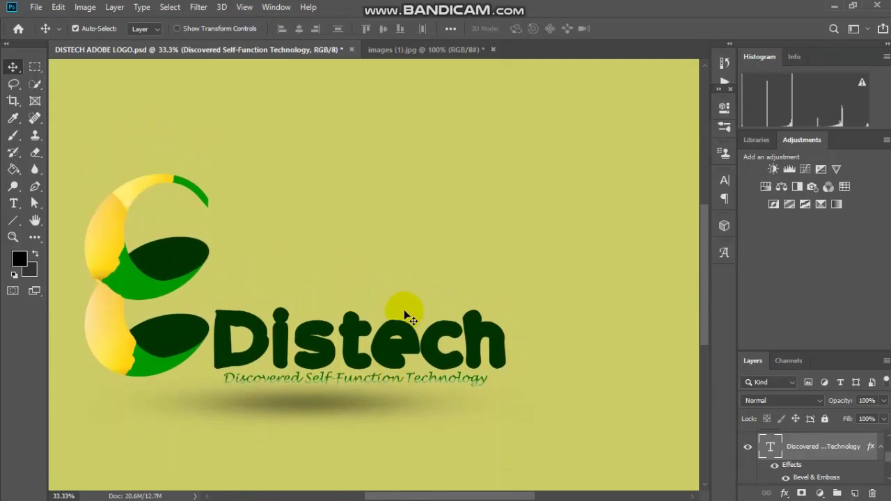
{"action": "scroll", "coordinate": [404, 313], "scroll_direction": "down", "scroll_amount": 1}
{"action": "scroll", "coordinate": [409, 316], "scroll_direction": "down", "scroll_amount": 2}
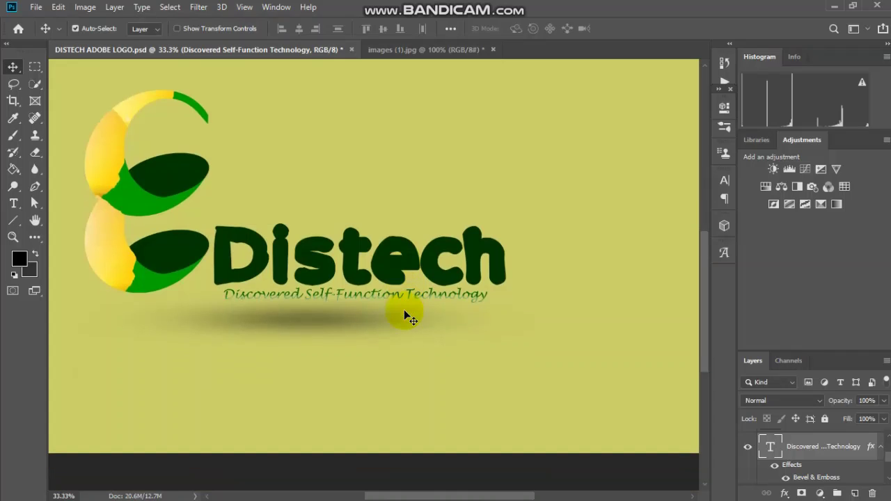
{"action": "scroll", "coordinate": [409, 316], "scroll_direction": "down", "scroll_amount": 2}
{"action": "scroll", "coordinate": [410, 317], "scroll_direction": "up", "scroll_amount": 2}
{"action": "scroll", "coordinate": [409, 317], "scroll_direction": "up", "scroll_amount": 1}
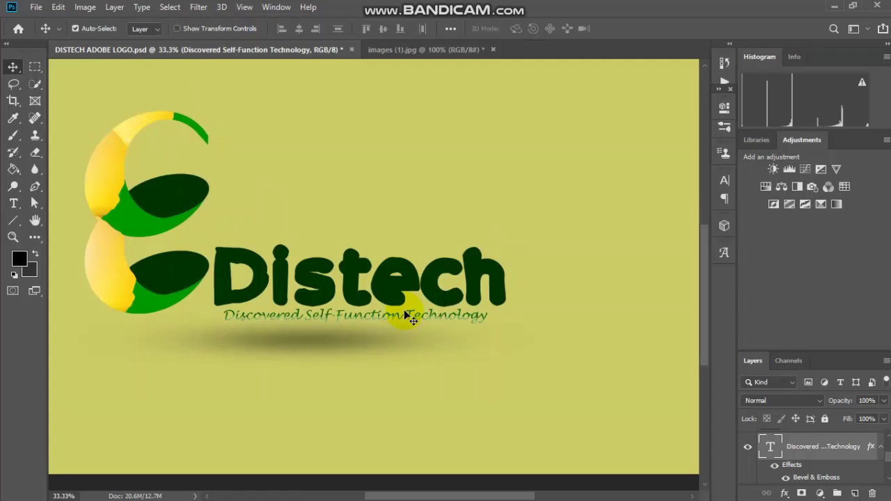
{"action": "scroll", "coordinate": [409, 316], "scroll_direction": "up", "scroll_amount": 1}
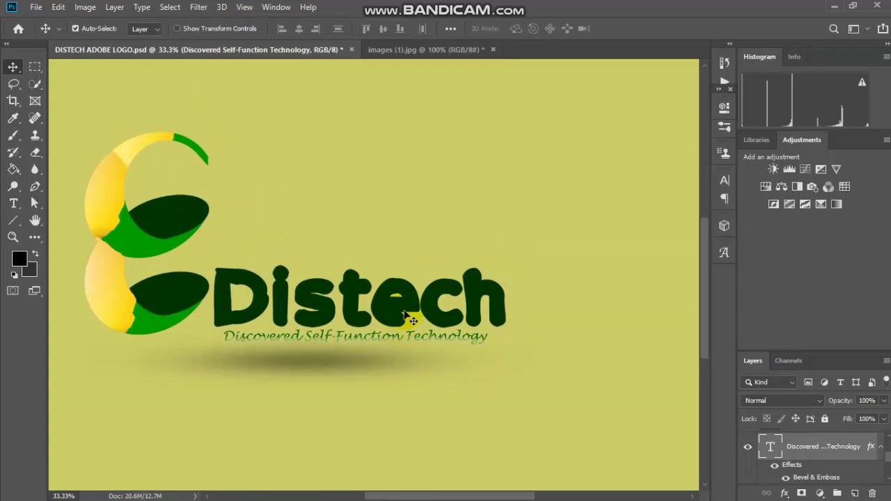
{"action": "scroll", "coordinate": [409, 316], "scroll_direction": "up", "scroll_amount": 1}
{"action": "scroll", "coordinate": [397, 309], "scroll_direction": "up", "scroll_amount": 2}
{"action": "scroll", "coordinate": [413, 302], "scroll_direction": "up", "scroll_amount": 2}
{"action": "scroll", "coordinate": [420, 215], "scroll_direction": "down", "scroll_amount": 2}
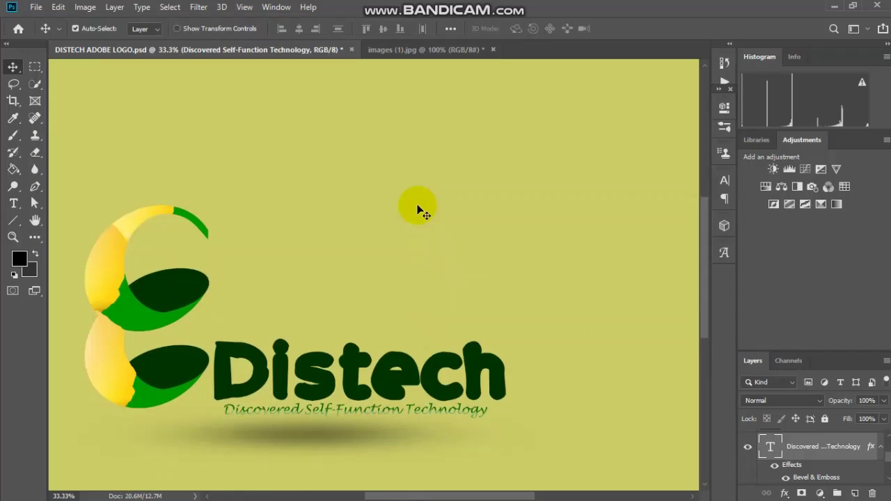
{"action": "scroll", "coordinate": [418, 211], "scroll_direction": "down", "scroll_amount": 2}
{"action": "scroll", "coordinate": [419, 200], "scroll_direction": "up", "scroll_amount": 1}
{"action": "scroll", "coordinate": [420, 201], "scroll_direction": "up", "scroll_amount": 2}
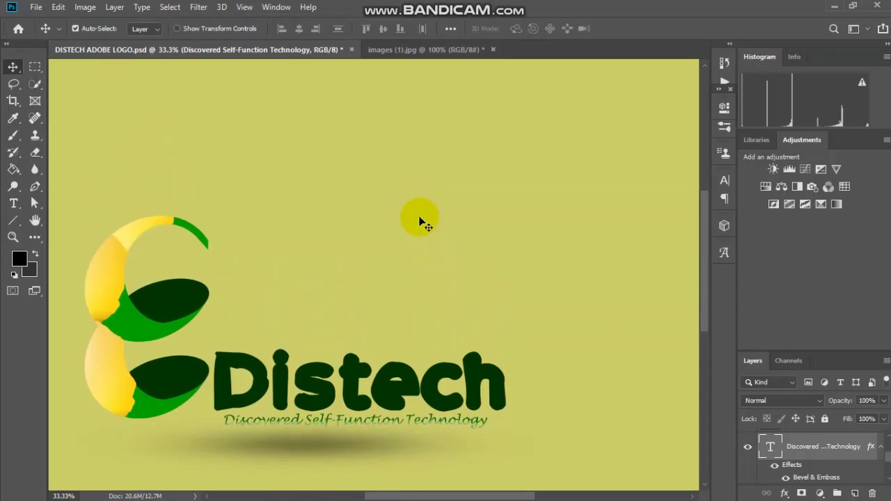
{"action": "scroll", "coordinate": [420, 223], "scroll_direction": "down", "scroll_amount": 2}
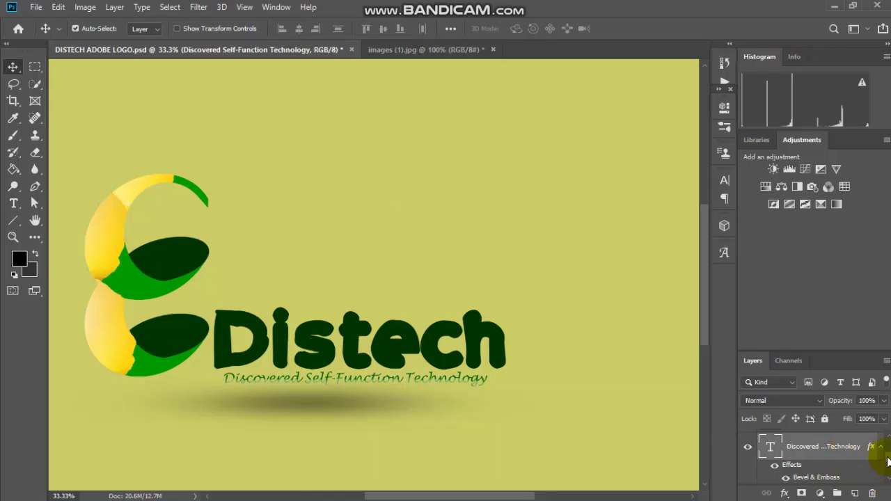
Duplicate the yellow-green Layer 0 copy into Layer 0 copy 3 and open the foreground colour chooser.
{"action": "left_click_drag", "start_coordinate": [886, 459], "coordinate": [887, 473]}
{"action": "left_click", "coordinate": [819, 453]}
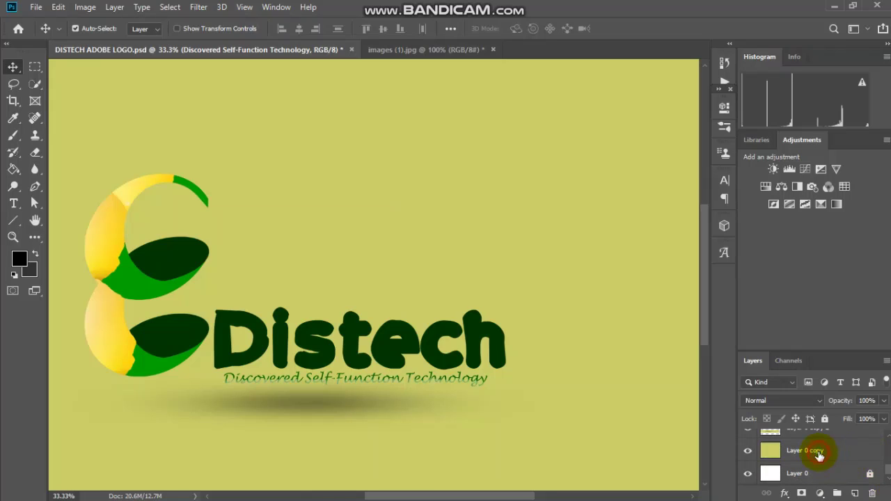
{"action": "scroll", "coordinate": [818, 454], "scroll_direction": "up", "scroll_amount": 1}
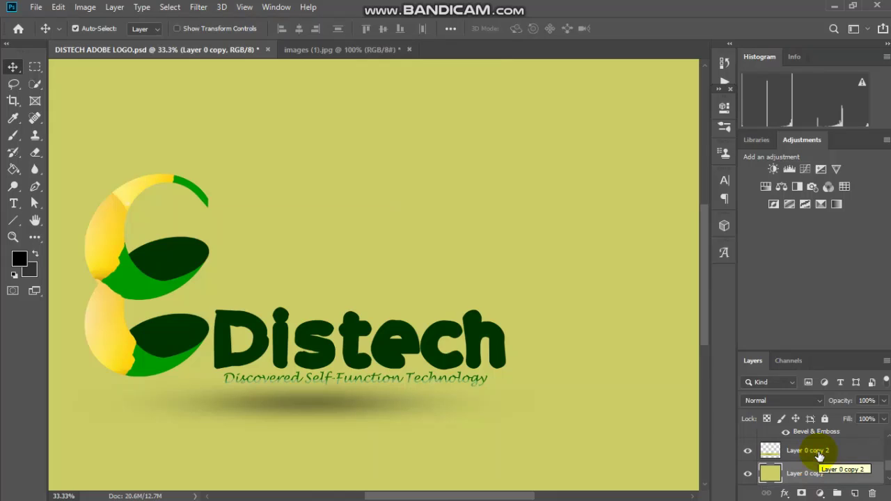
{"action": "key", "text": "ctrl"}
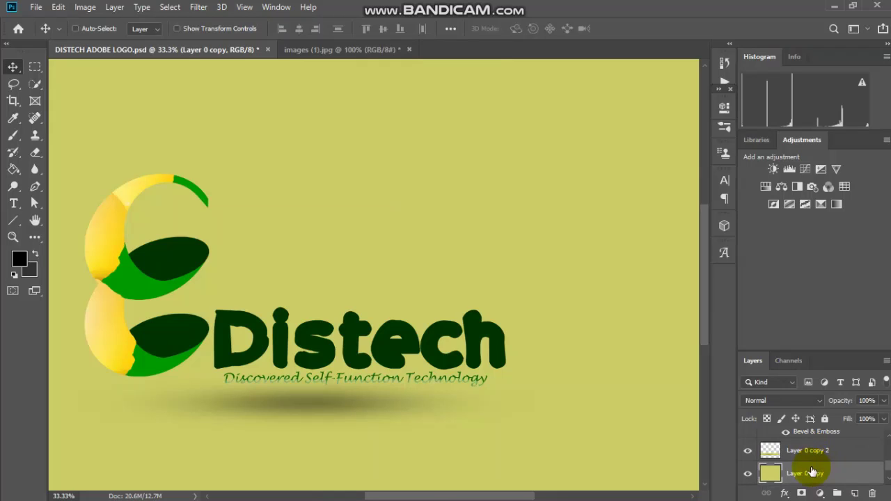
{"action": "key", "text": "ctrl+j"}
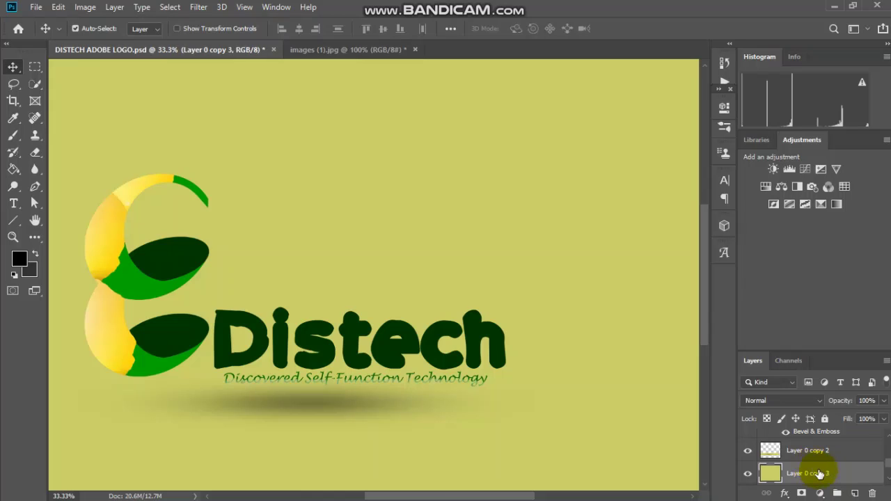
{"action": "left_click", "coordinate": [14, 261]}
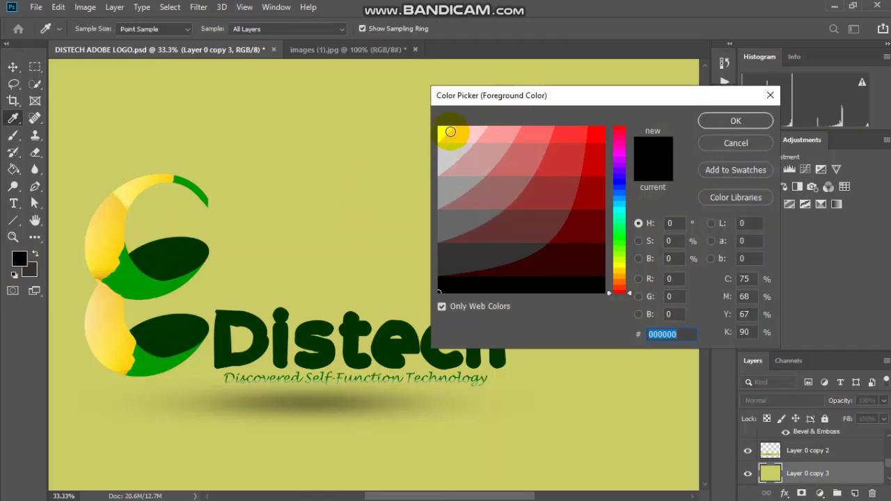
Set the foreground colour to white #ffffff and test a soft brush dab, undoing it.
{"action": "left_click", "coordinate": [444, 131]}
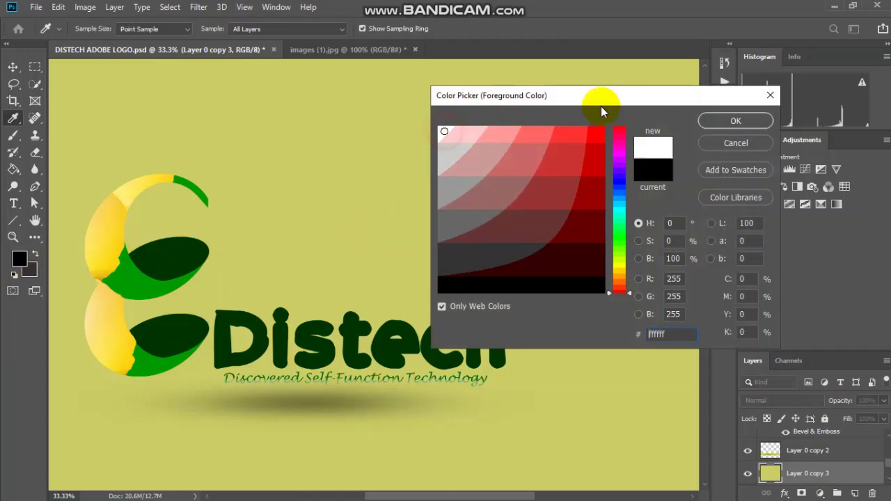
{"action": "left_click", "coordinate": [726, 123]}
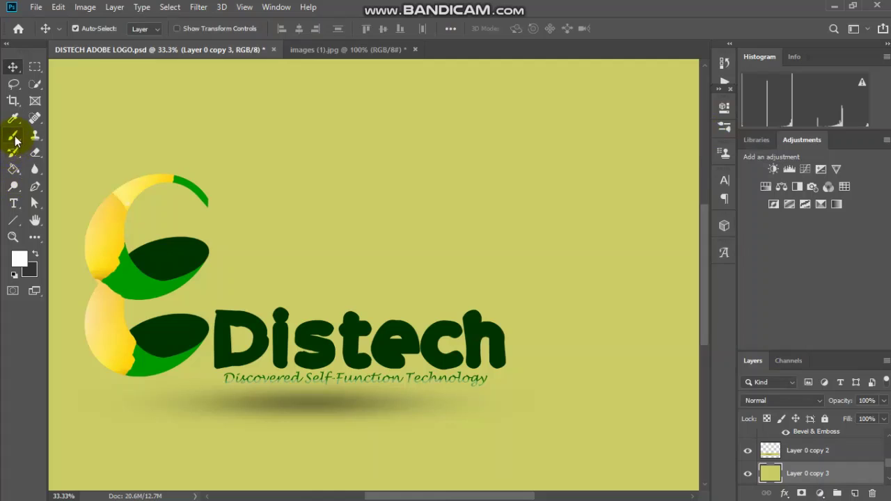
{"action": "left_click", "coordinate": [14, 136]}
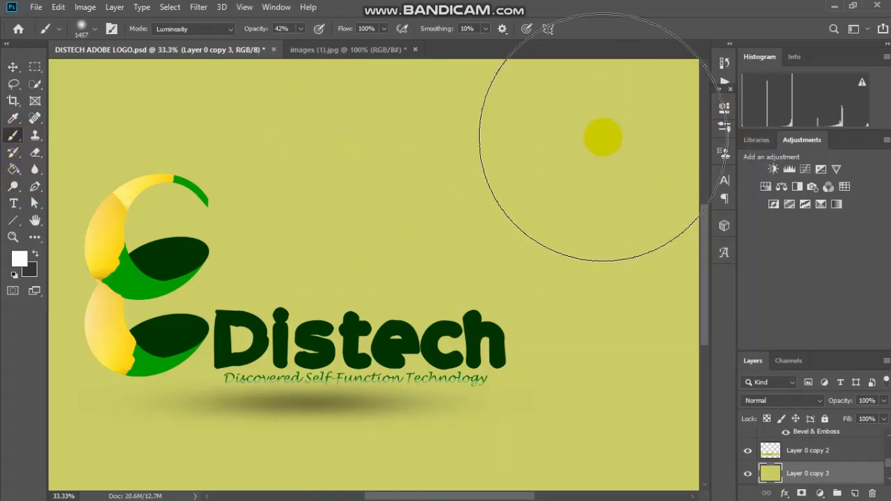
{"action": "left_click", "coordinate": [566, 145]}
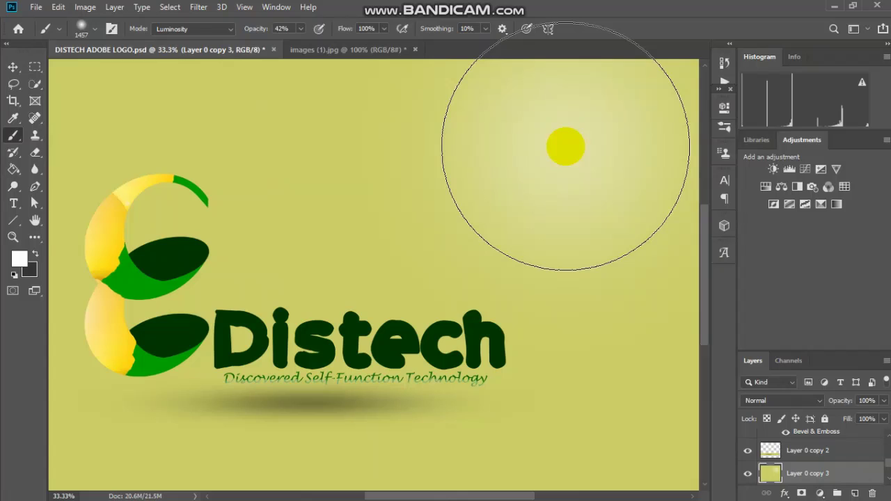
{"action": "key", "text": "ctrl+z"}
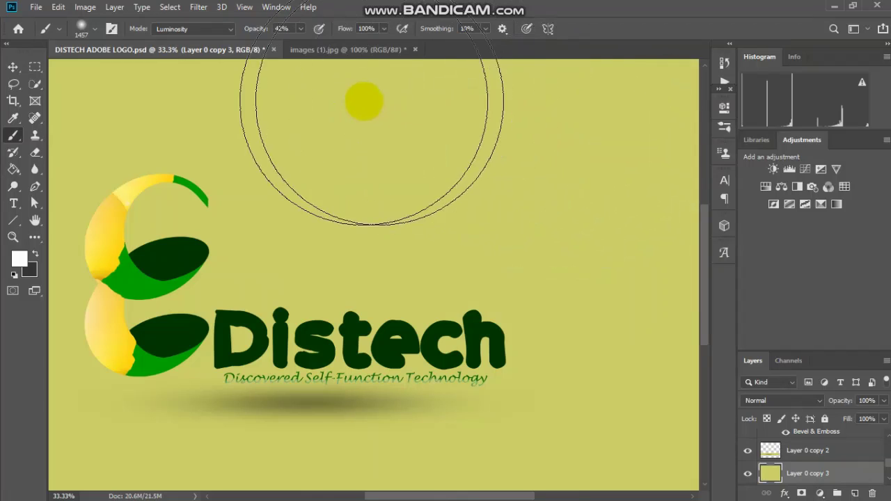
Raise brush opacity to 100% and paint a bright white glow in the top-right corner.
{"action": "left_click", "coordinate": [301, 29]}
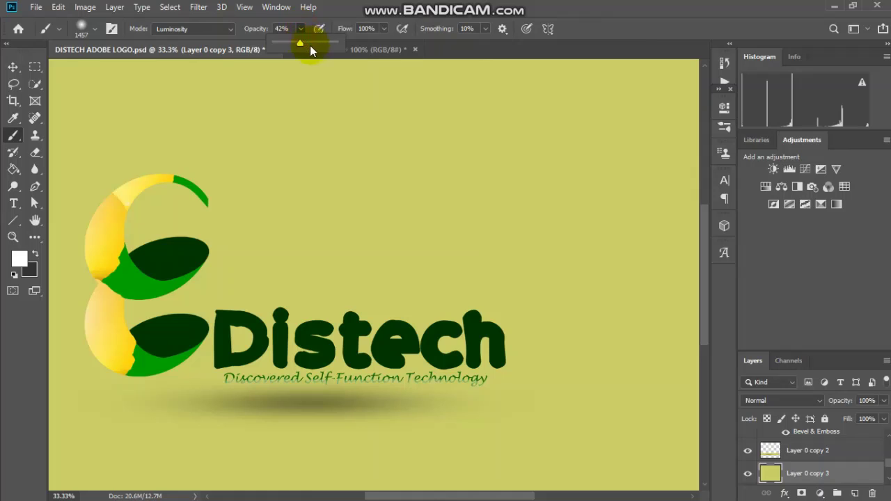
{"action": "left_click_drag", "start_coordinate": [310, 47], "coordinate": [356, 46]}
{"action": "left_click", "coordinate": [614, 154]}
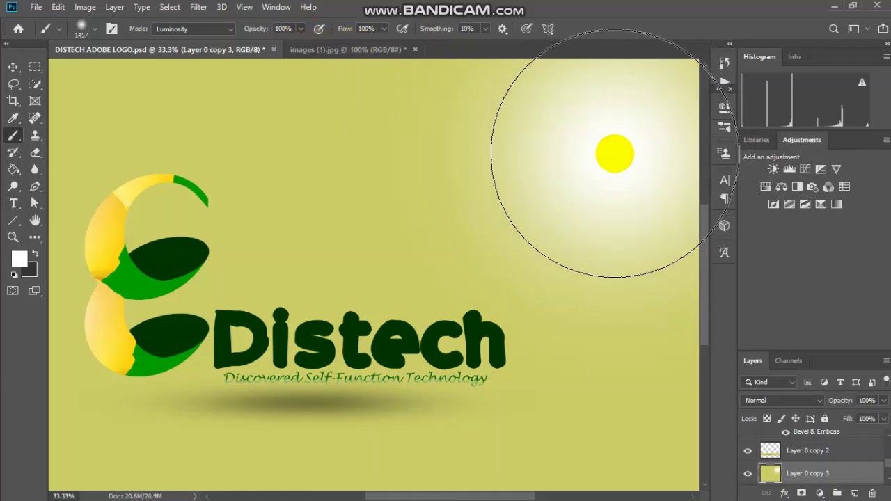
{"action": "scroll", "coordinate": [487, 244], "scroll_direction": "up", "scroll_amount": 2}
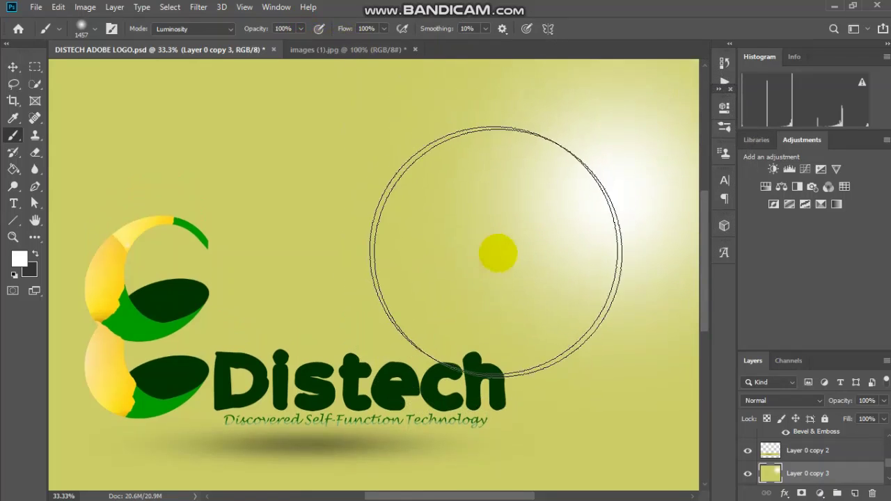
{"action": "scroll", "coordinate": [502, 247], "scroll_direction": "up", "scroll_amount": 2}
{"action": "scroll", "coordinate": [503, 248], "scroll_direction": "down", "scroll_amount": 2}
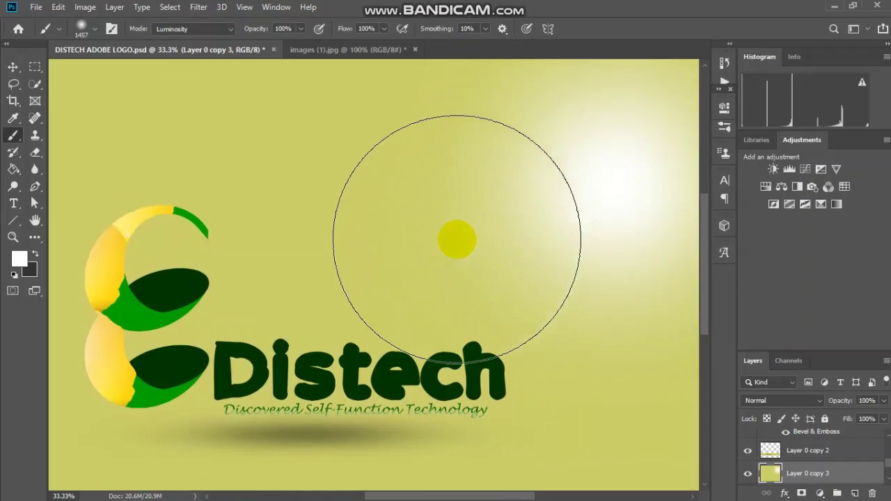
{"action": "scroll", "coordinate": [455, 229], "scroll_direction": "down", "scroll_amount": 2}
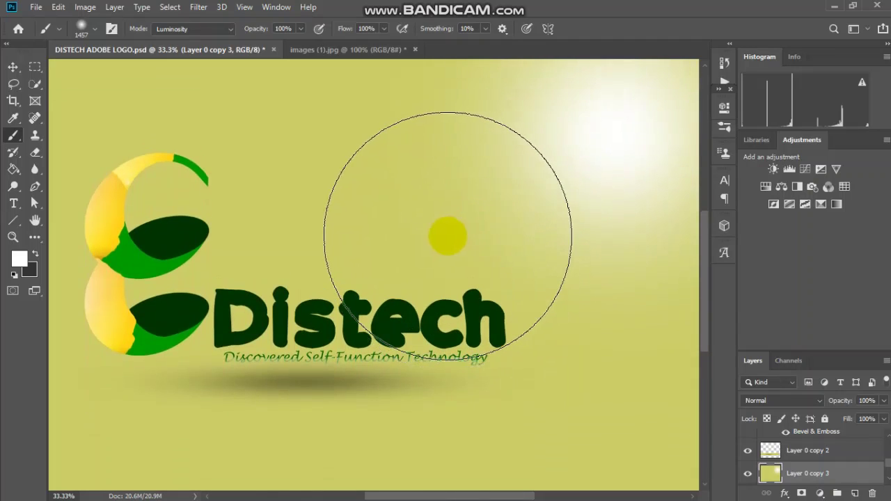
{"action": "scroll", "coordinate": [454, 234], "scroll_direction": "up", "scroll_amount": 2}
{"action": "scroll", "coordinate": [455, 238], "scroll_direction": "up", "scroll_amount": 1}
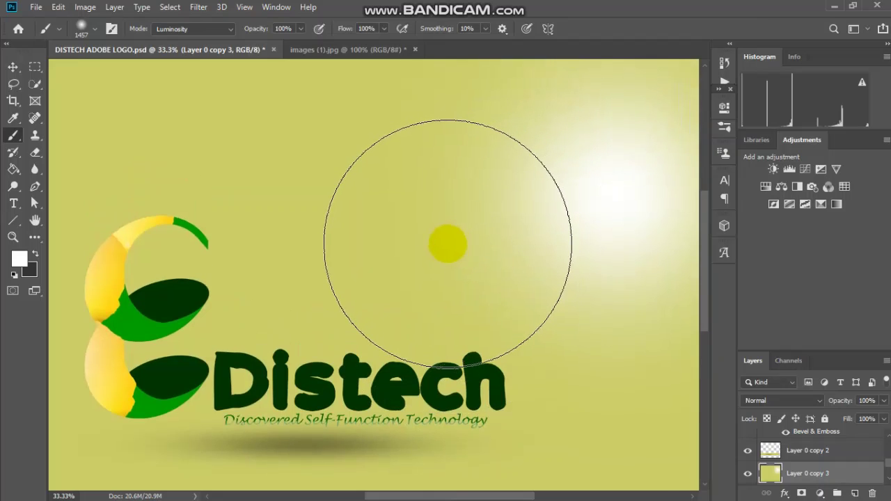
{"action": "key", "text": "ctrl+minus"}
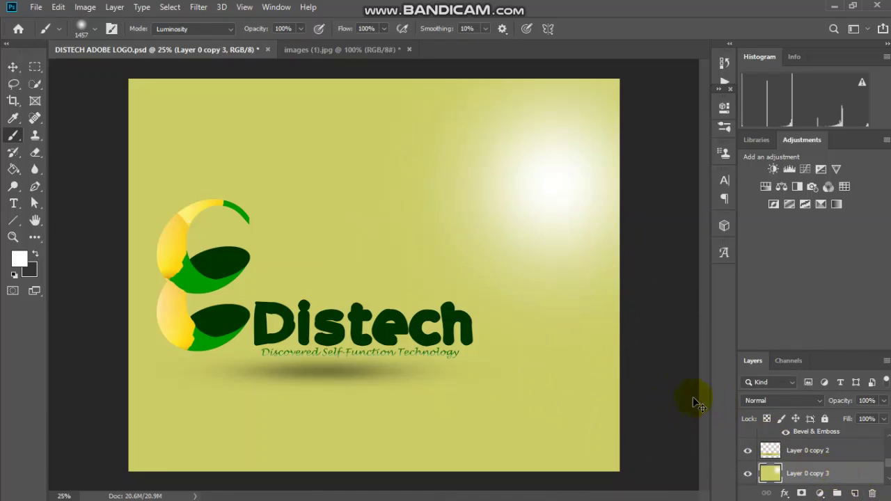
Free-transform the glow layer: squash to about 59%, rotate about -27°, stretch and reposition it.
{"action": "key", "text": "ctrl+t"}
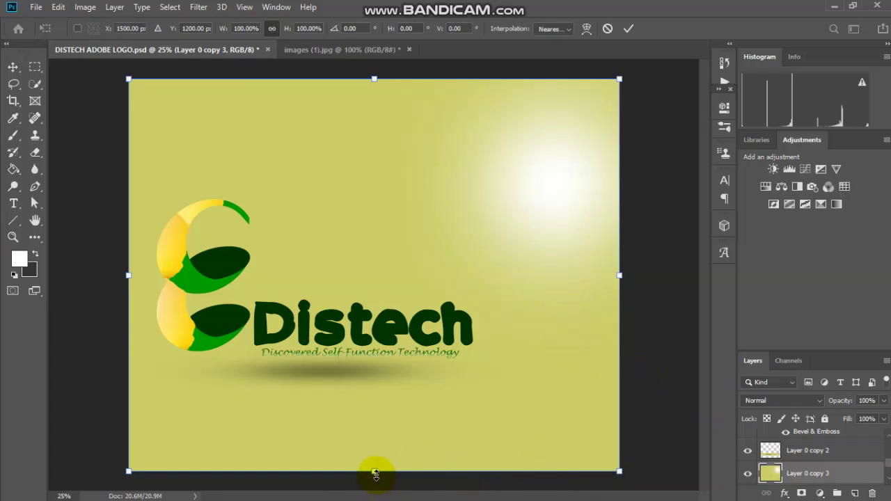
{"action": "left_click_drag", "start_coordinate": [375, 474], "coordinate": [375, 312]}
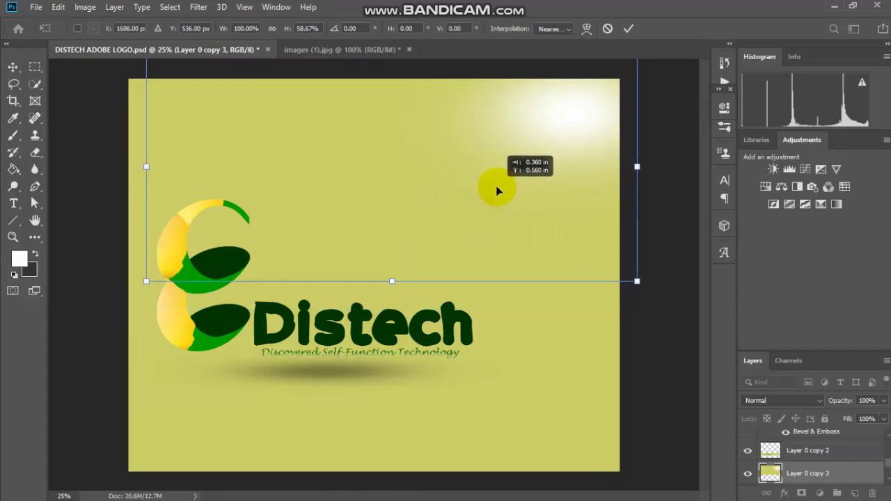
{"action": "left_click_drag", "start_coordinate": [497, 190], "coordinate": [463, 224]}
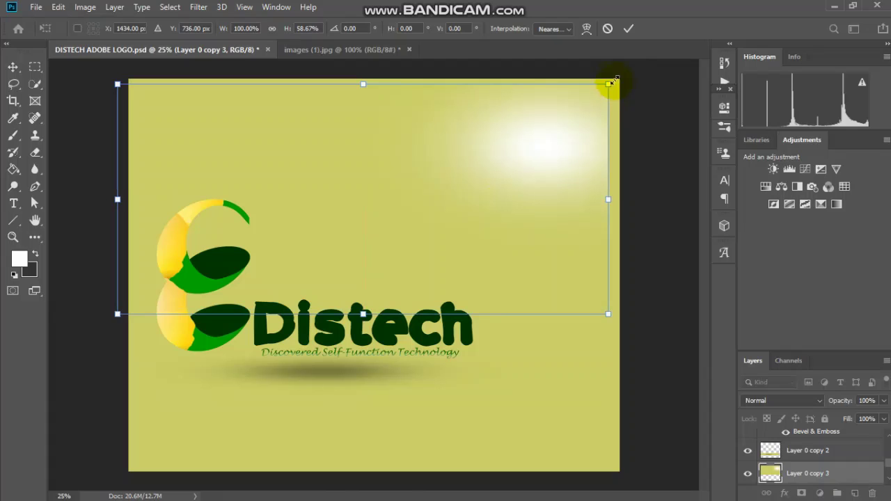
{"action": "mouse_move", "coordinate": [616, 73]}
{"action": "left_mouse_down"}
{"action": "mouse_move", "coordinate": [481, 146]}
{"action": "mouse_move", "coordinate": [543, 171]}
{"action": "left_mouse_up"}
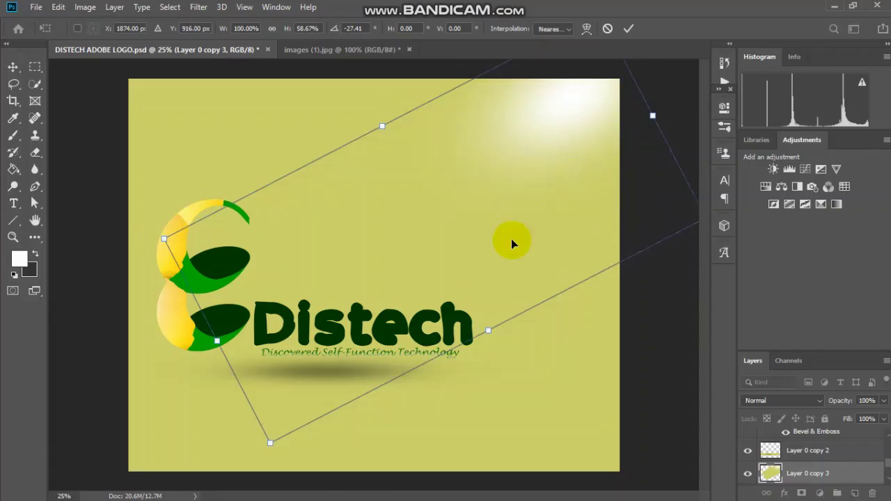
{"action": "mouse_move", "coordinate": [216, 341]}
{"action": "left_mouse_down"}
{"action": "mouse_move", "coordinate": [3, 485]}
{"action": "mouse_move", "coordinate": [3, 496]}
{"action": "left_mouse_up"}
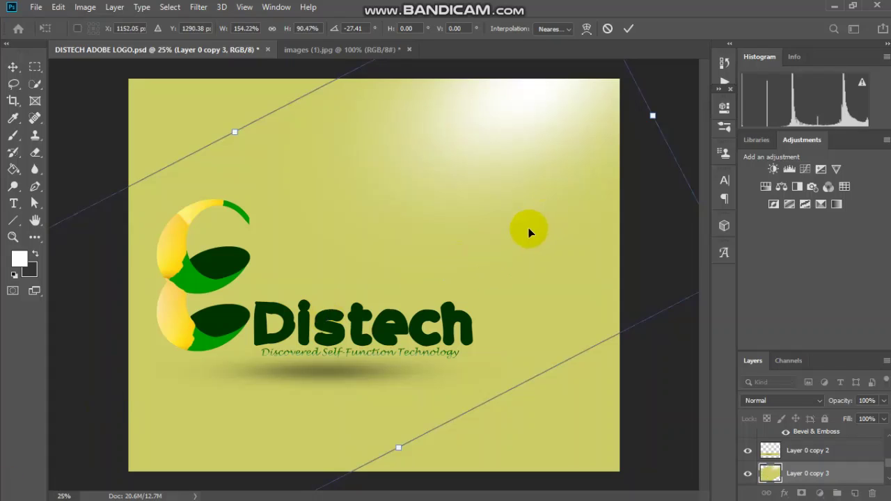
{"action": "left_click_drag", "start_coordinate": [528, 226], "coordinate": [543, 224]}
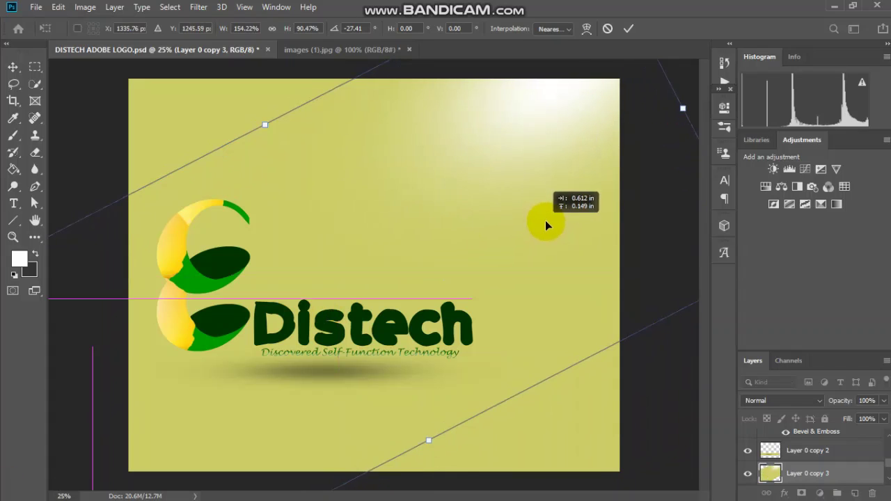
Lower the glow layer's opacity to 96% and commit the transform.
{"action": "left_click", "coordinate": [884, 401]}
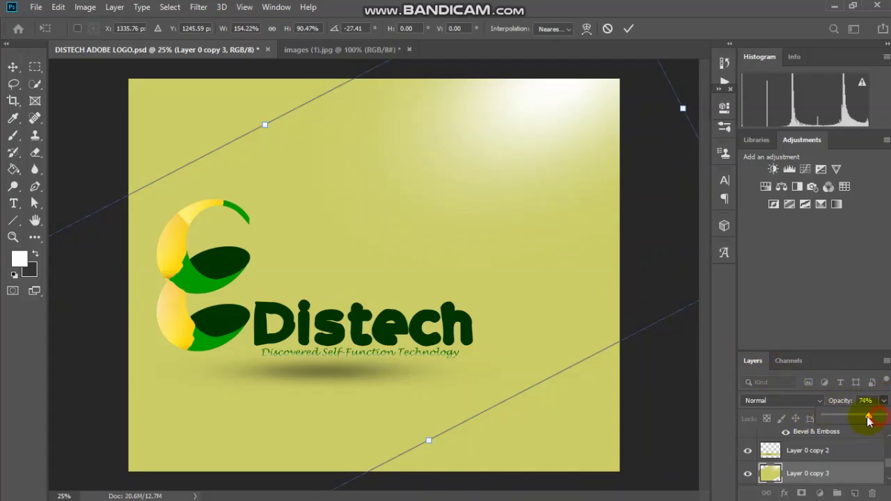
{"action": "mouse_move", "coordinate": [868, 419]}
{"action": "left_mouse_down"}
{"action": "mouse_move", "coordinate": [847, 413]}
{"action": "mouse_move", "coordinate": [882, 419]}
{"action": "left_mouse_up"}
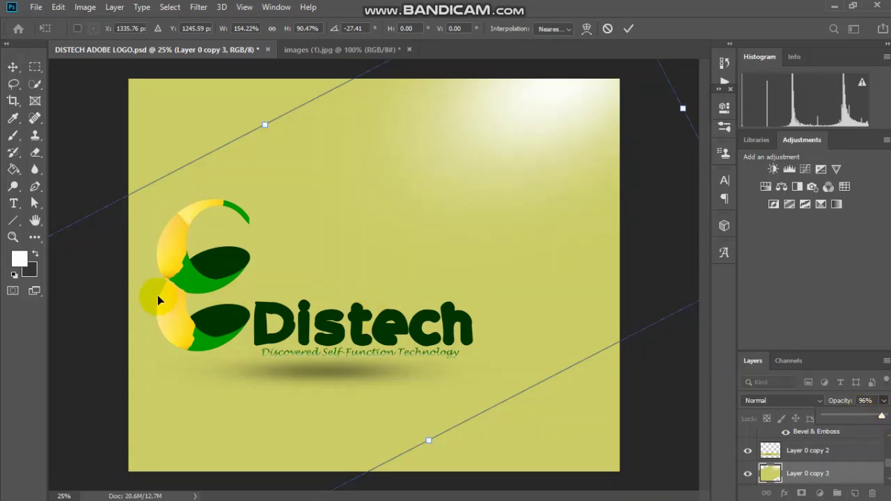
{"action": "left_click", "coordinate": [20, 263]}
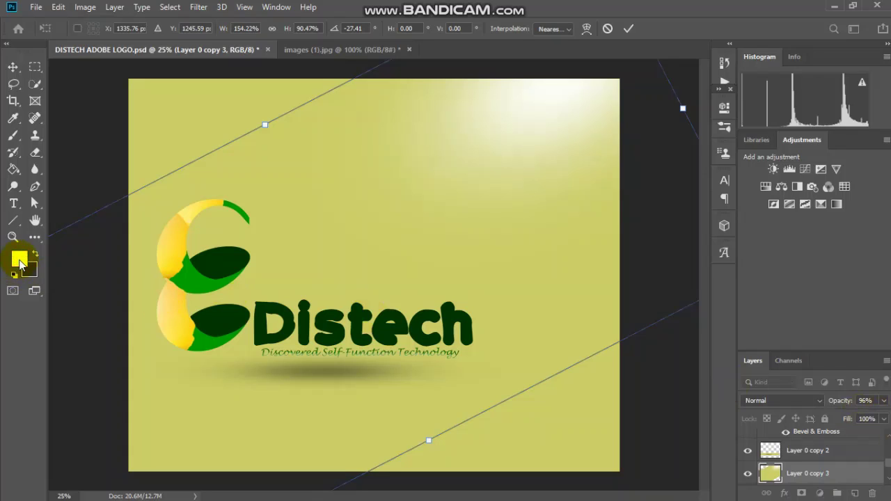
{"action": "left_click", "coordinate": [630, 31]}
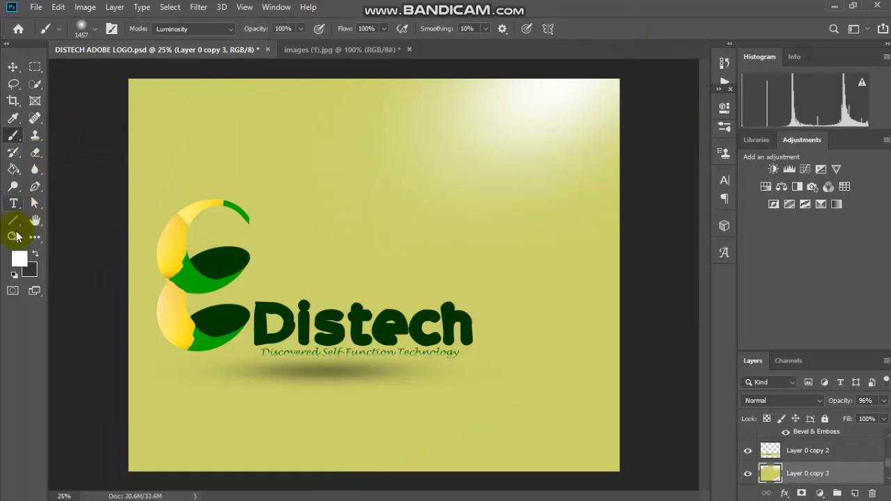
Pick a reddish foreground colour, then select DISTECH ADOBE LOGO.jpg in File Explorer.
{"action": "left_click", "coordinate": [19, 260]}
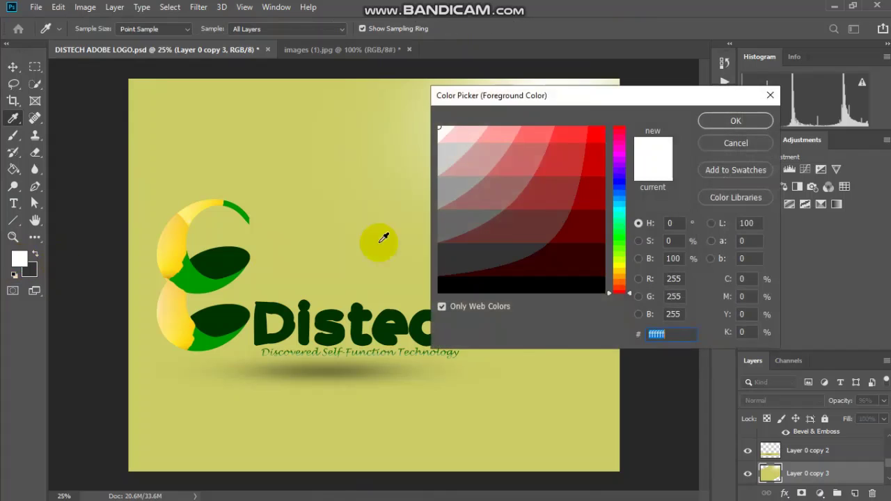
{"action": "left_click", "coordinate": [521, 183]}
{"action": "left_click_drag", "start_coordinate": [584, 103], "coordinate": [629, 154]}
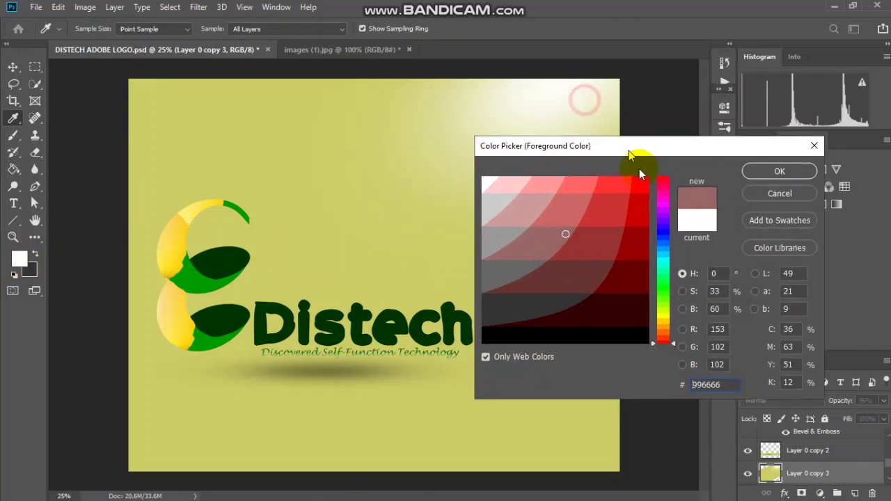
{"action": "left_click", "coordinate": [791, 193]}
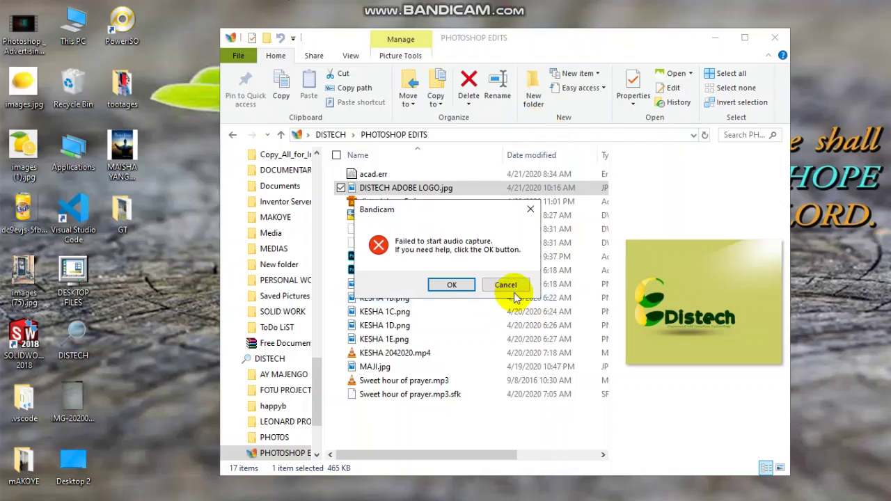
{"action": "left_click", "coordinate": [514, 289]}
{"action": "left_click", "coordinate": [452, 188]}
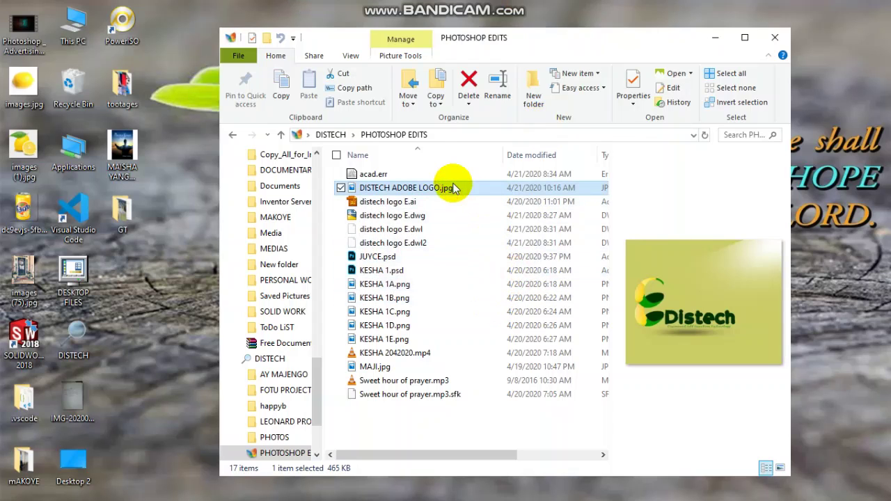
Open DISTECH ADOBE LOGO.jpg for editing in Photos and apply the Neo filter at 47%.
{"action": "left_click", "coordinate": [675, 74]}
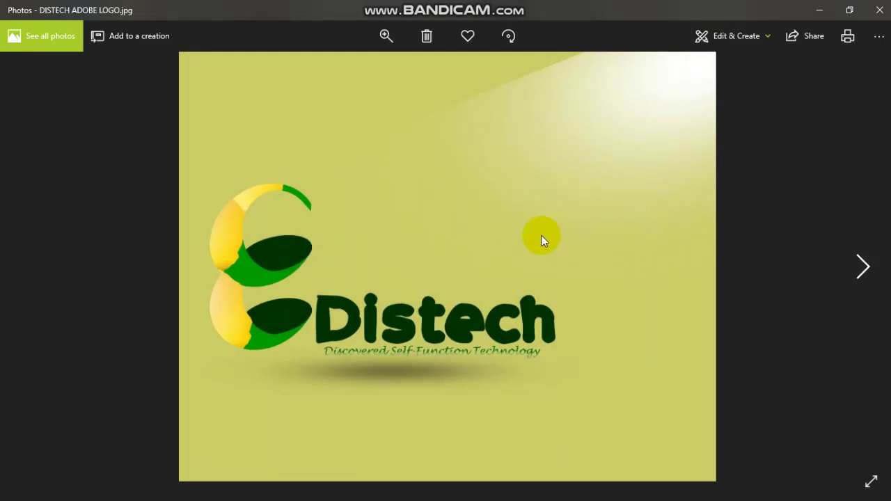
{"action": "left_click", "coordinate": [728, 35]}
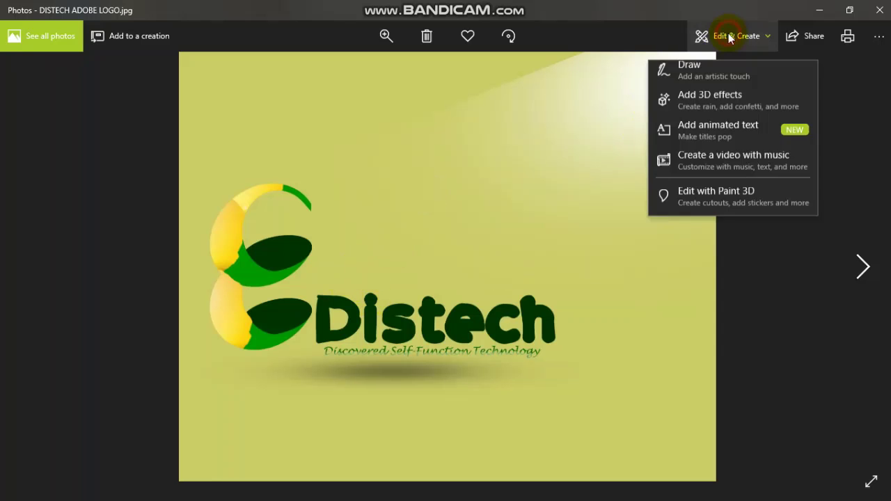
{"action": "left_click", "coordinate": [718, 78]}
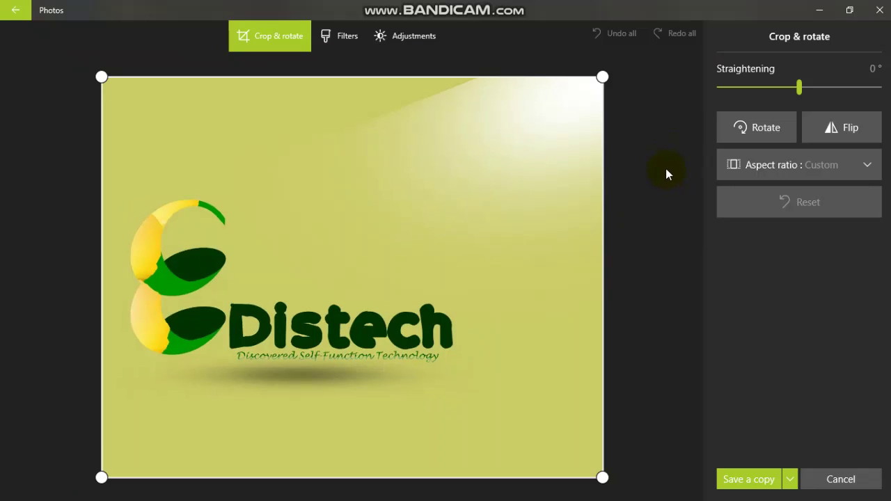
{"action": "left_click", "coordinate": [345, 36]}
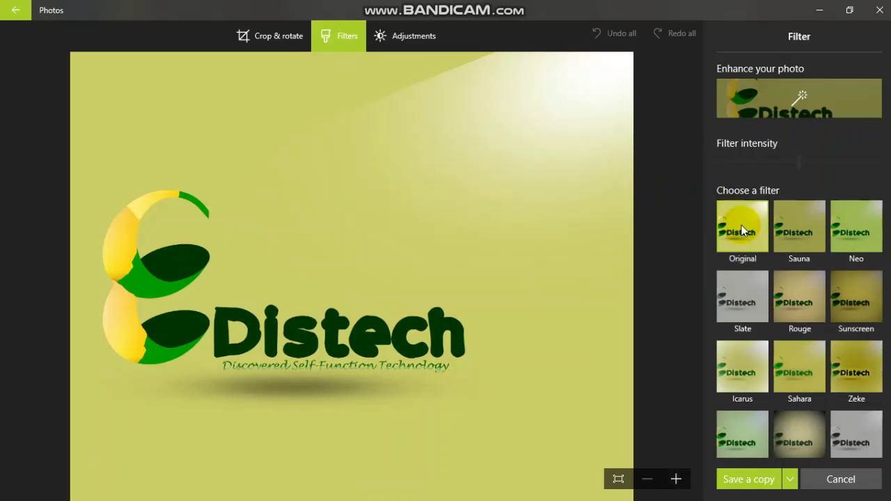
{"action": "left_click", "coordinate": [838, 230]}
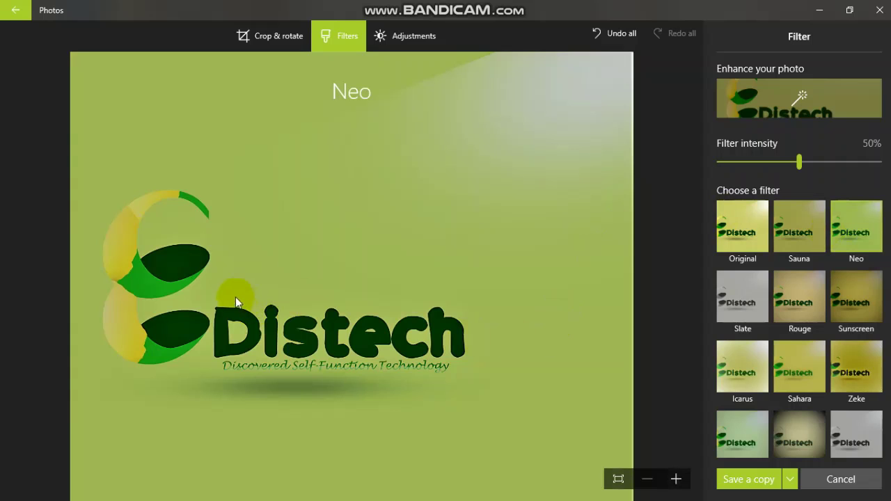
{"action": "mouse_move", "coordinate": [799, 162]}
{"action": "left_mouse_down"}
{"action": "mouse_move", "coordinate": [888, 154]}
{"action": "mouse_move", "coordinate": [795, 164]}
{"action": "left_mouse_up"}
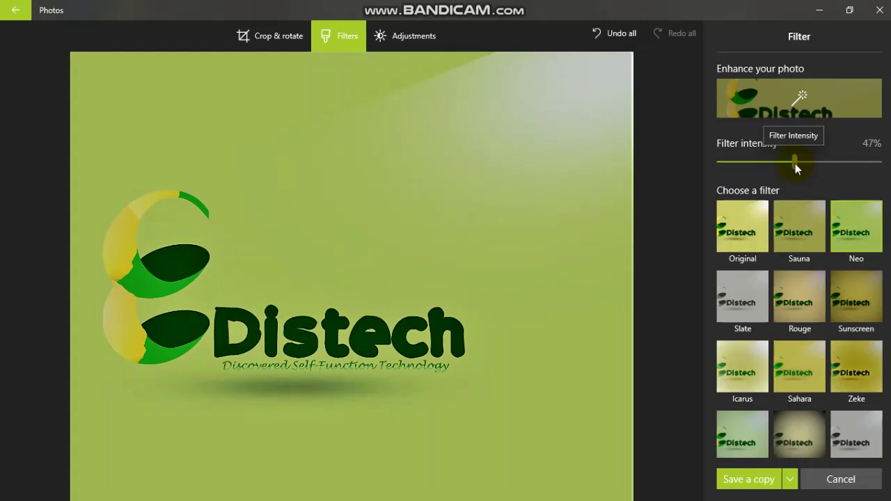
Enhance the photo with a strength of about 41.
{"action": "left_click", "coordinate": [802, 102]}
{"action": "mouse_move", "coordinate": [799, 102]}
{"action": "left_mouse_down"}
{"action": "mouse_move", "coordinate": [855, 83]}
{"action": "mouse_move", "coordinate": [761, 93]}
{"action": "mouse_move", "coordinate": [770, 118]}
{"action": "left_mouse_up"}
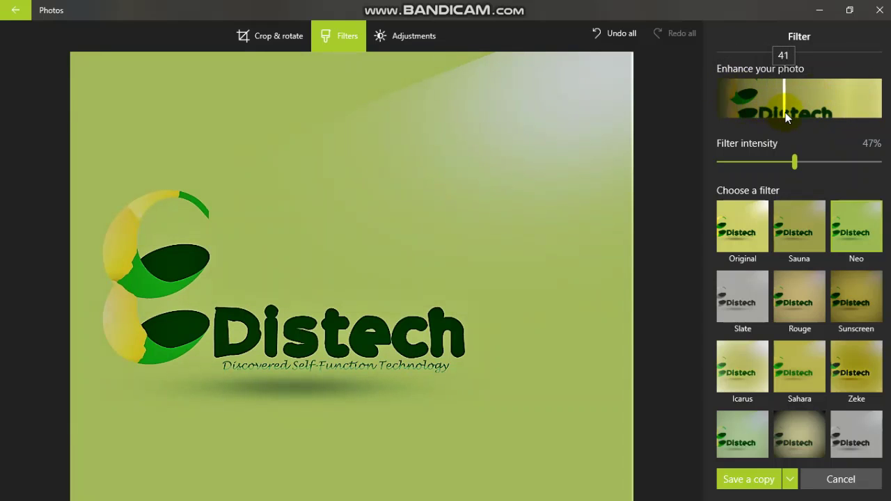
{"action": "left_click_drag", "start_coordinate": [783, 117], "coordinate": [787, 129]}
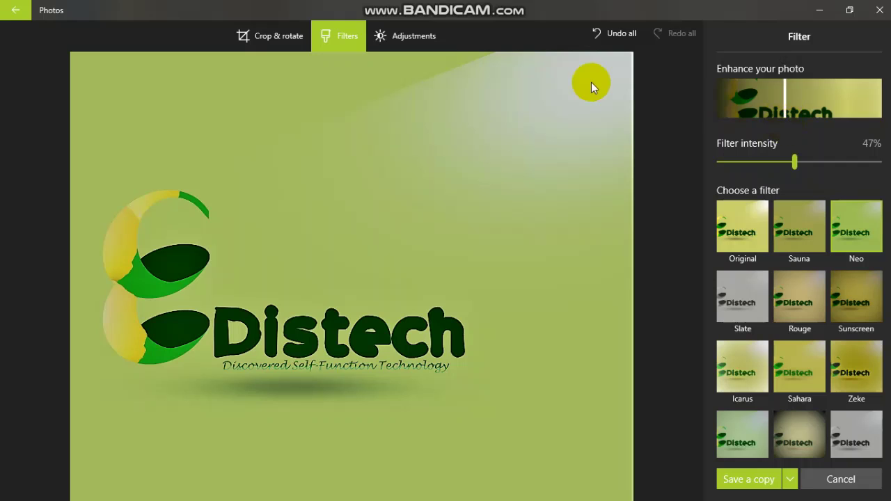
Set Color to 100 after trying Clarity, leave a light vignette near 15, and save a copy.
{"action": "left_click", "coordinate": [426, 35]}
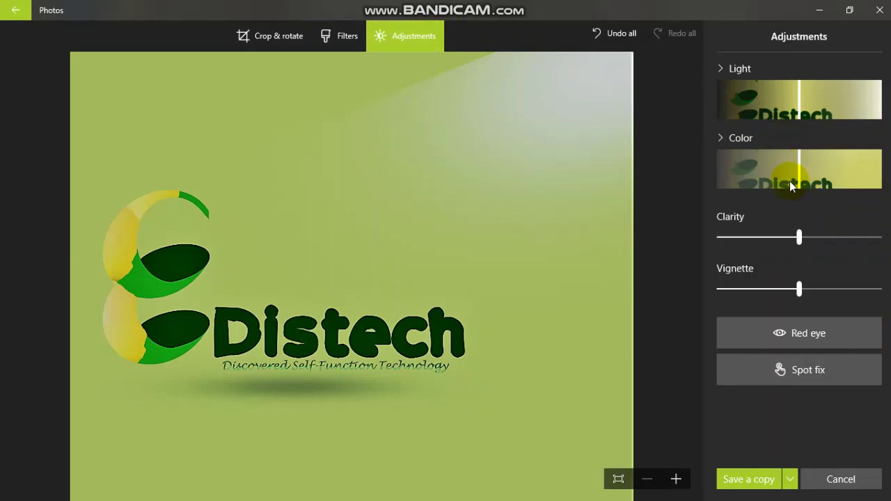
{"action": "left_click_drag", "start_coordinate": [798, 235], "coordinate": [884, 252]}
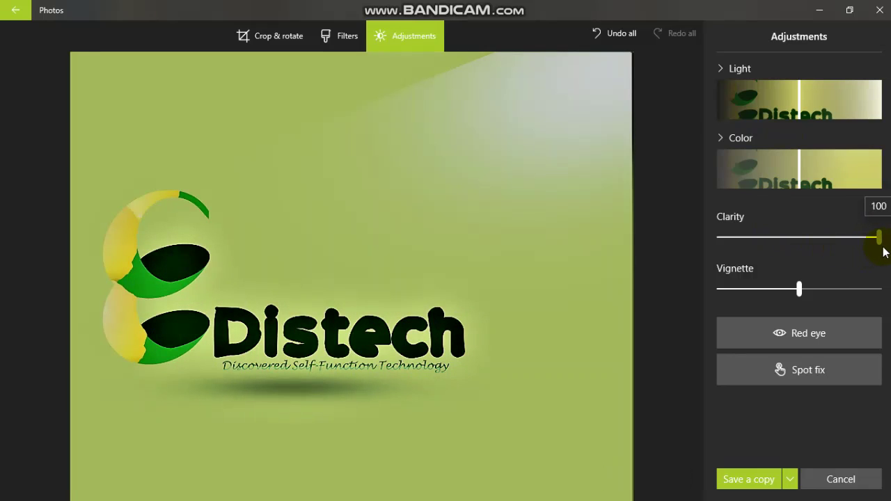
{"action": "mouse_move", "coordinate": [882, 252]}
{"action": "left_mouse_down"}
{"action": "mouse_move", "coordinate": [863, 244]}
{"action": "mouse_move", "coordinate": [848, 258]}
{"action": "mouse_move", "coordinate": [798, 244]}
{"action": "left_mouse_up"}
{"action": "left_click_drag", "start_coordinate": [799, 177], "coordinate": [879, 169]}
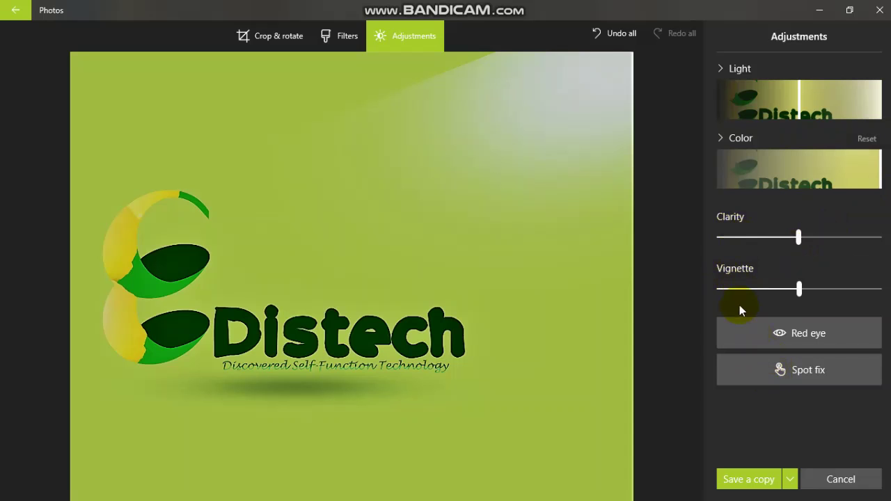
{"action": "mouse_move", "coordinate": [801, 292]}
{"action": "left_mouse_down"}
{"action": "mouse_move", "coordinate": [747, 290]}
{"action": "mouse_move", "coordinate": [879, 290]}
{"action": "mouse_move", "coordinate": [822, 290]}
{"action": "mouse_move", "coordinate": [811, 279]}
{"action": "left_mouse_up"}
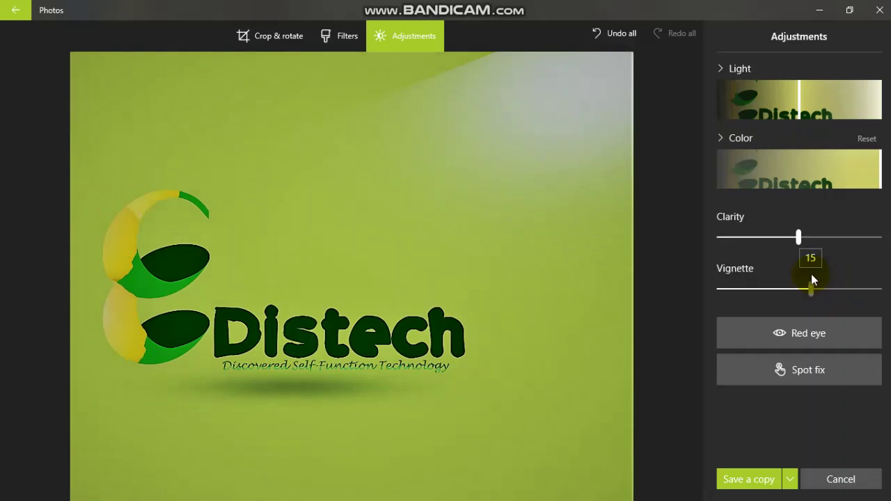
{"action": "left_click", "coordinate": [749, 480]}
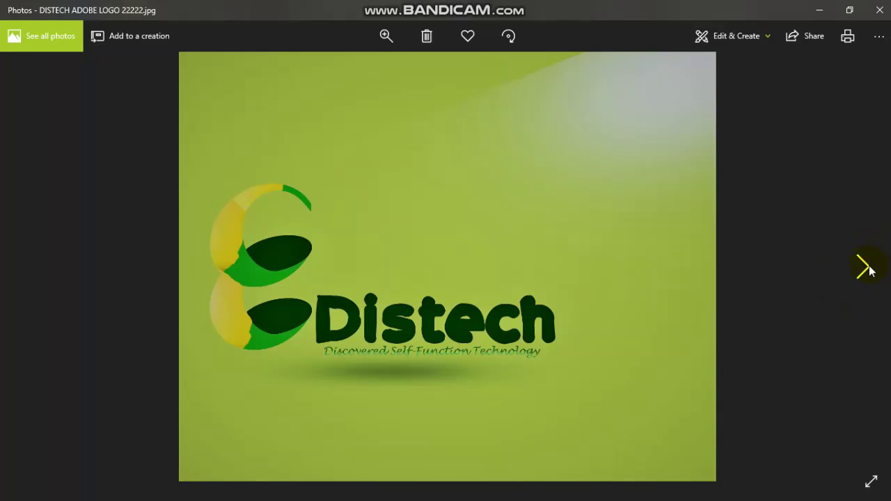
Flip between the original logo and the saved DISTECH ADOBE LOGO 22222.jpg, ending on the copy.
{"action": "left_click", "coordinate": [863, 266]}
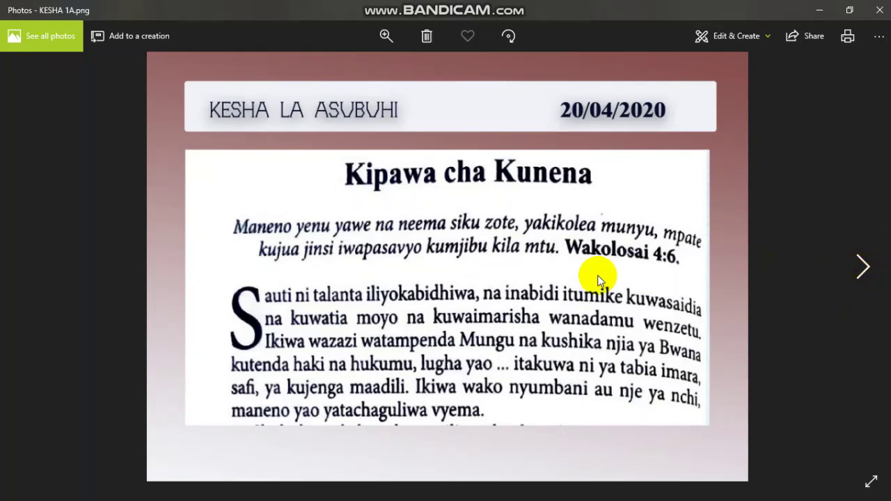
{"action": "left_click", "coordinate": [31, 271]}
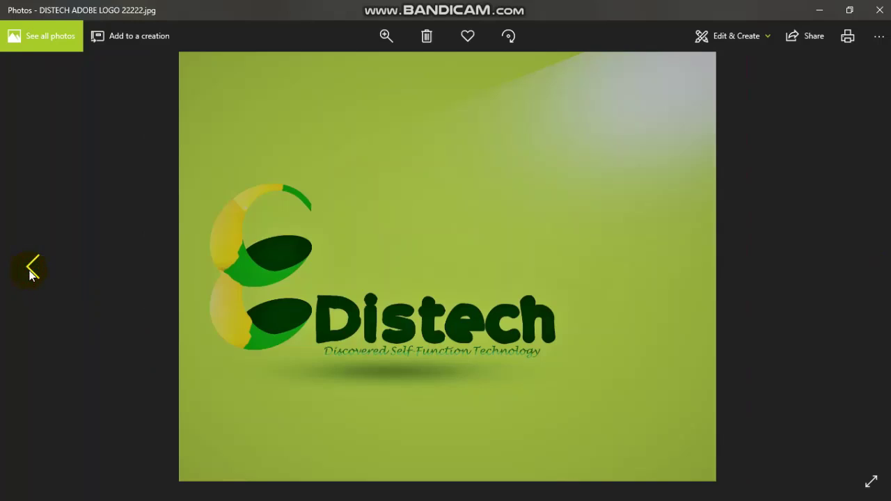
{"action": "left_click", "coordinate": [31, 272]}
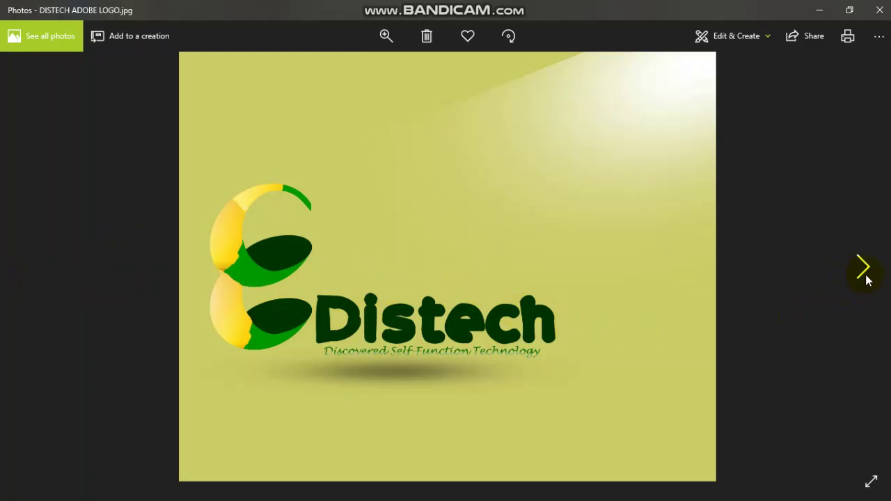
{"action": "left_click", "coordinate": [866, 279]}
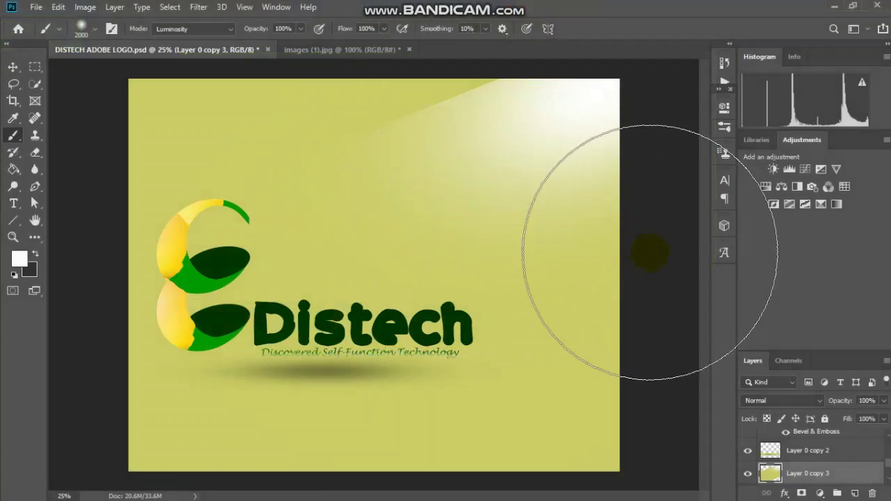
Zoom in and back out over the logo canvas, then save DISTECH ADOBE LOGO.psd.
{"action": "key", "text": "ctrl+plus"}
{"action": "scroll", "coordinate": [388, 309], "scroll_direction": "up", "scroll_amount": 1}
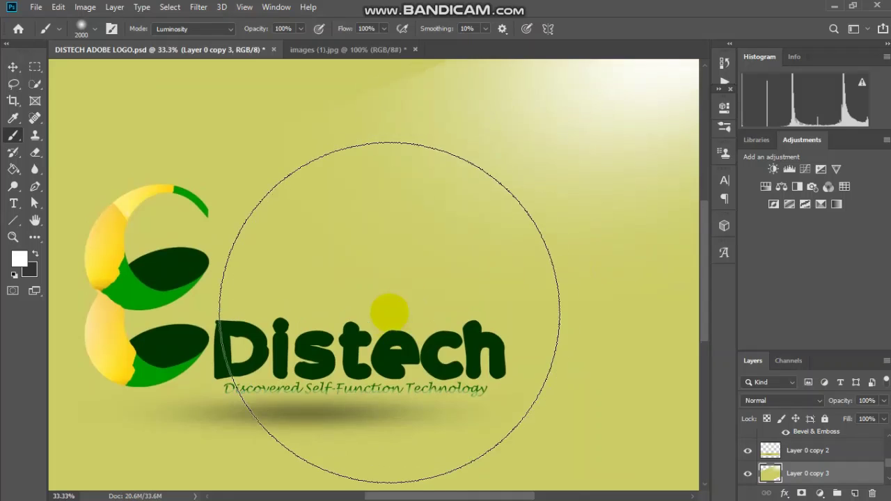
{"action": "scroll", "coordinate": [441, 281], "scroll_direction": "up", "scroll_amount": 2}
{"action": "scroll", "coordinate": [390, 268], "scroll_direction": "up", "scroll_amount": 1}
{"action": "scroll", "coordinate": [362, 259], "scroll_direction": "up", "scroll_amount": 1}
{"action": "scroll", "coordinate": [347, 255], "scroll_direction": "down", "scroll_amount": 2}
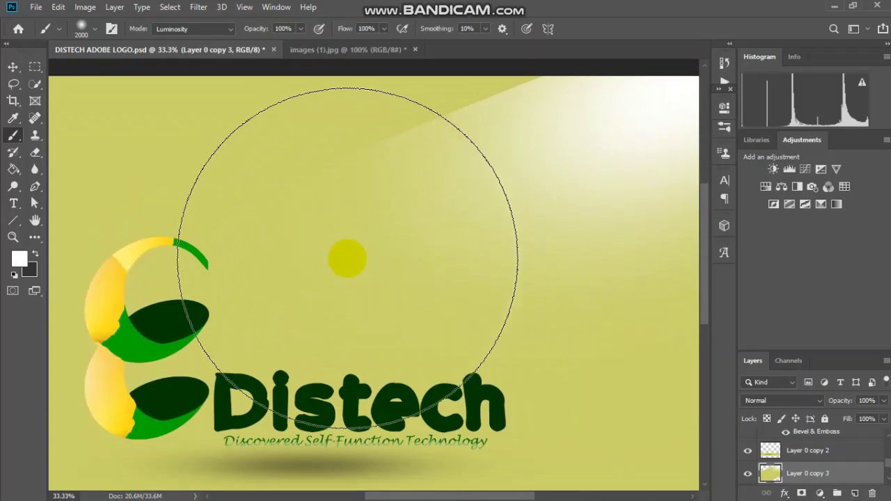
{"action": "scroll", "coordinate": [350, 264], "scroll_direction": "down", "scroll_amount": 1}
{"action": "key", "text": "ctrl+minus"}
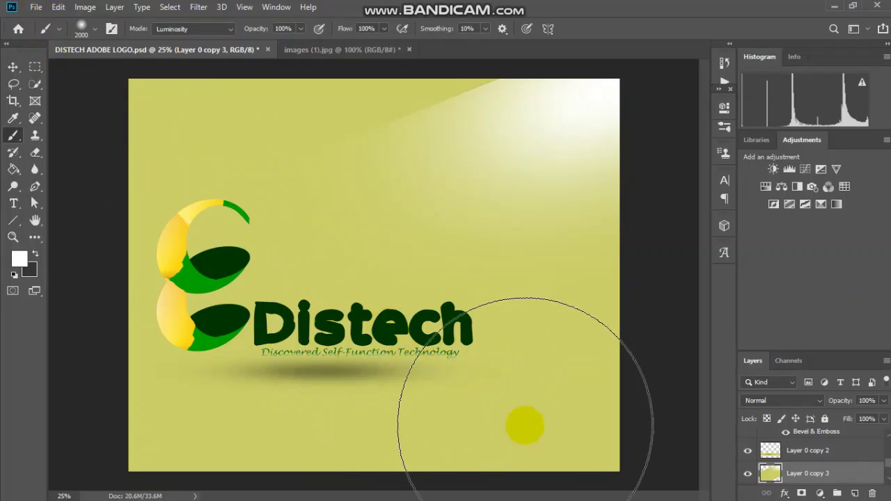
{"action": "key", "text": "ctrl+s"}
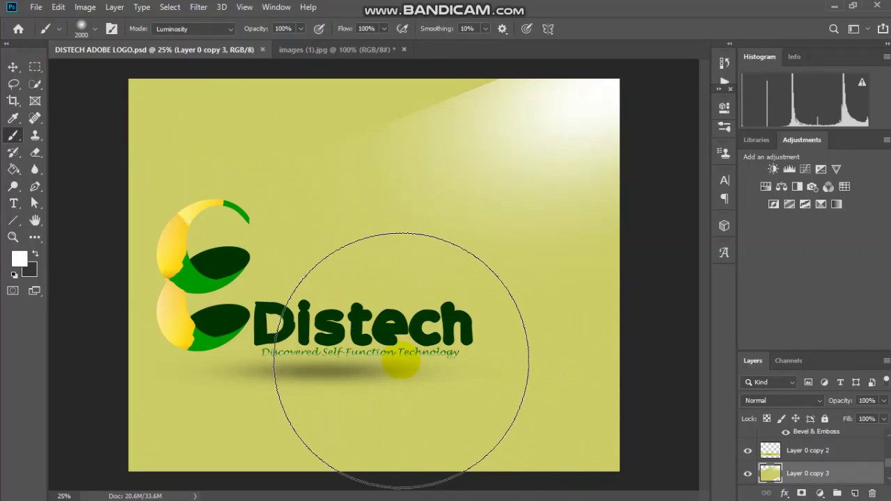